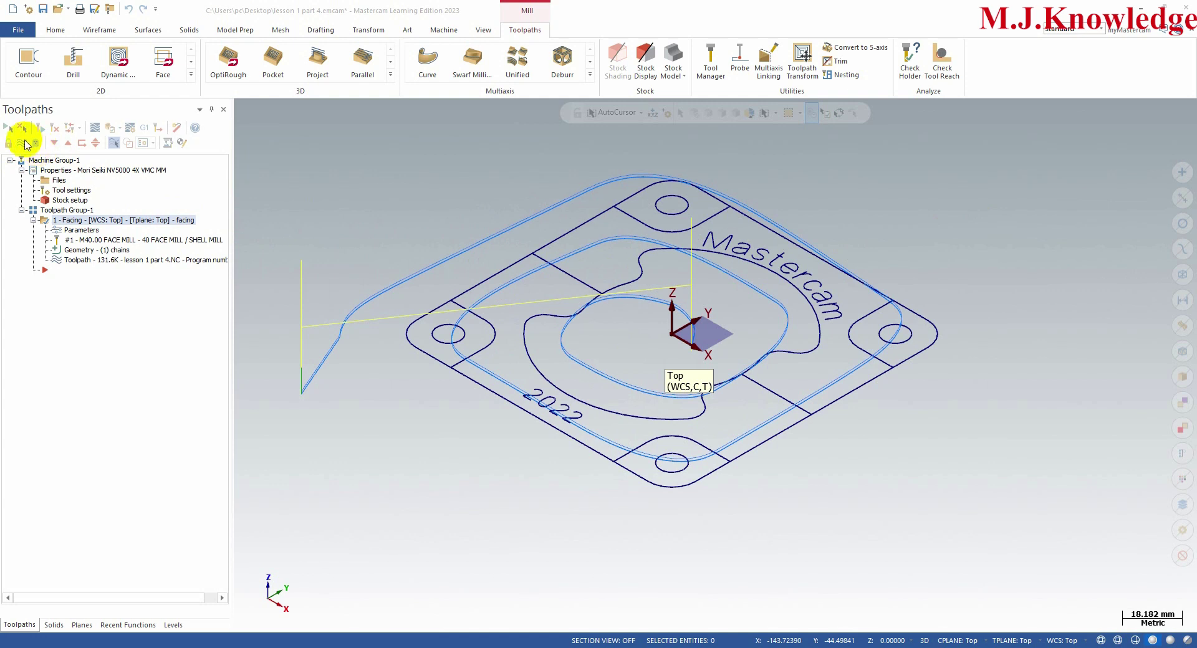
- Toggle off the facing toolpath's display and zoom in slightly on the plate wireframe
left_click(24, 143)
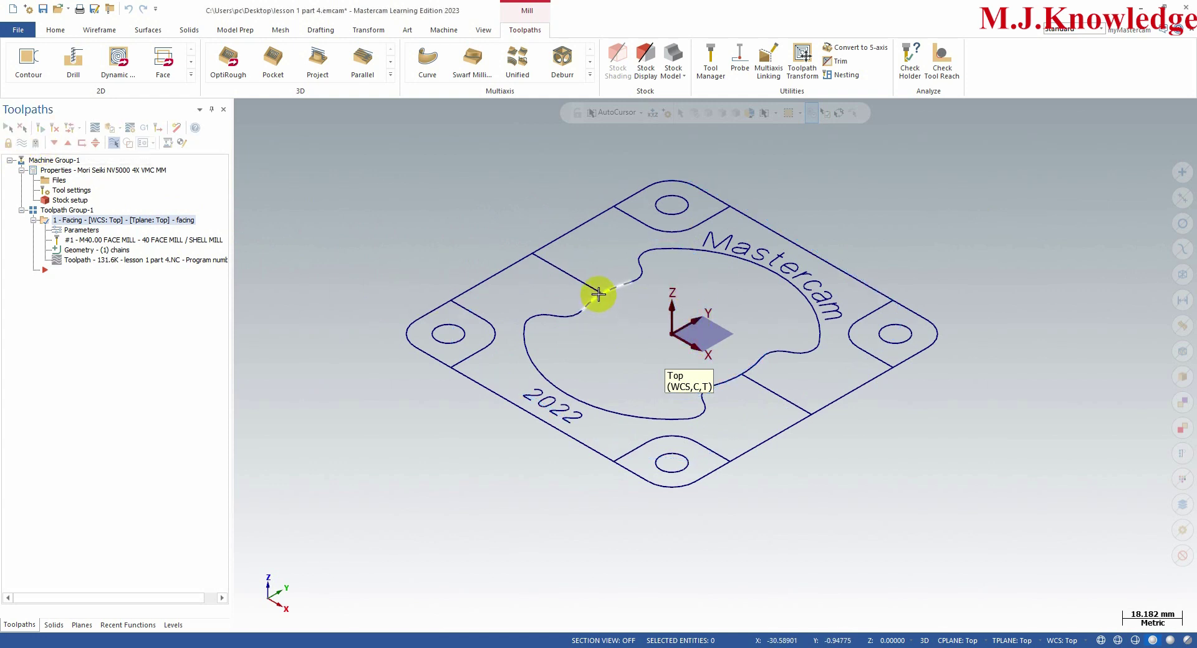
scroll(598, 294, "up", 1)
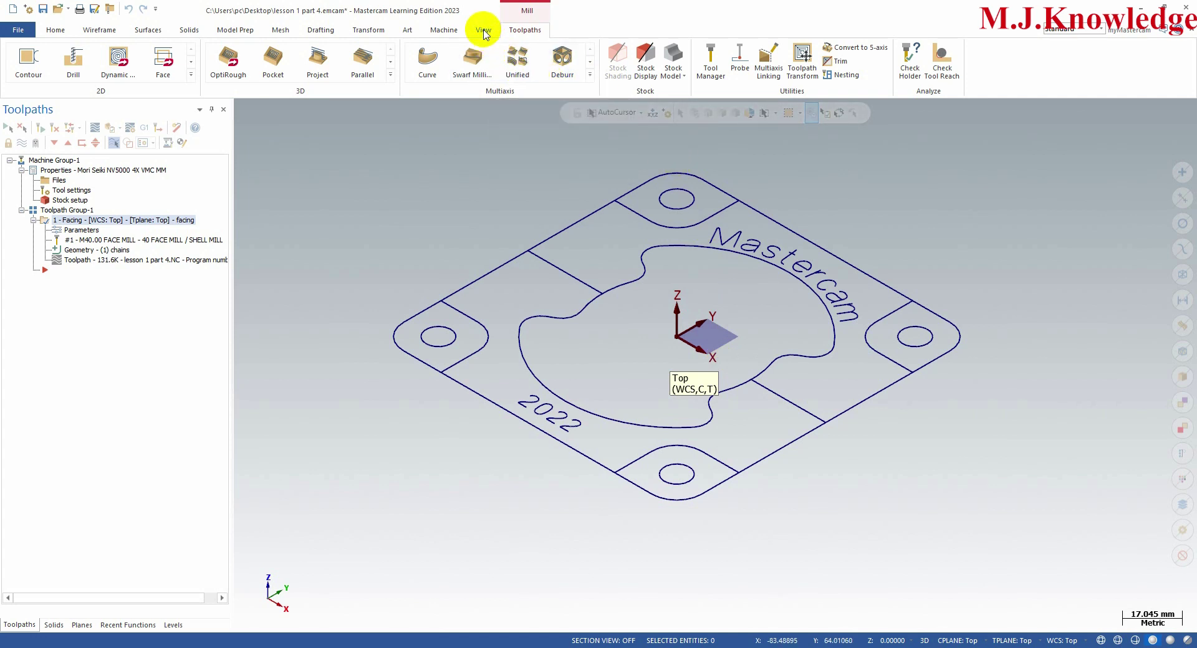
- Turn off Show Gnomons so the Top WCS axis marker no longer appears on the plate
left_click(484, 32)
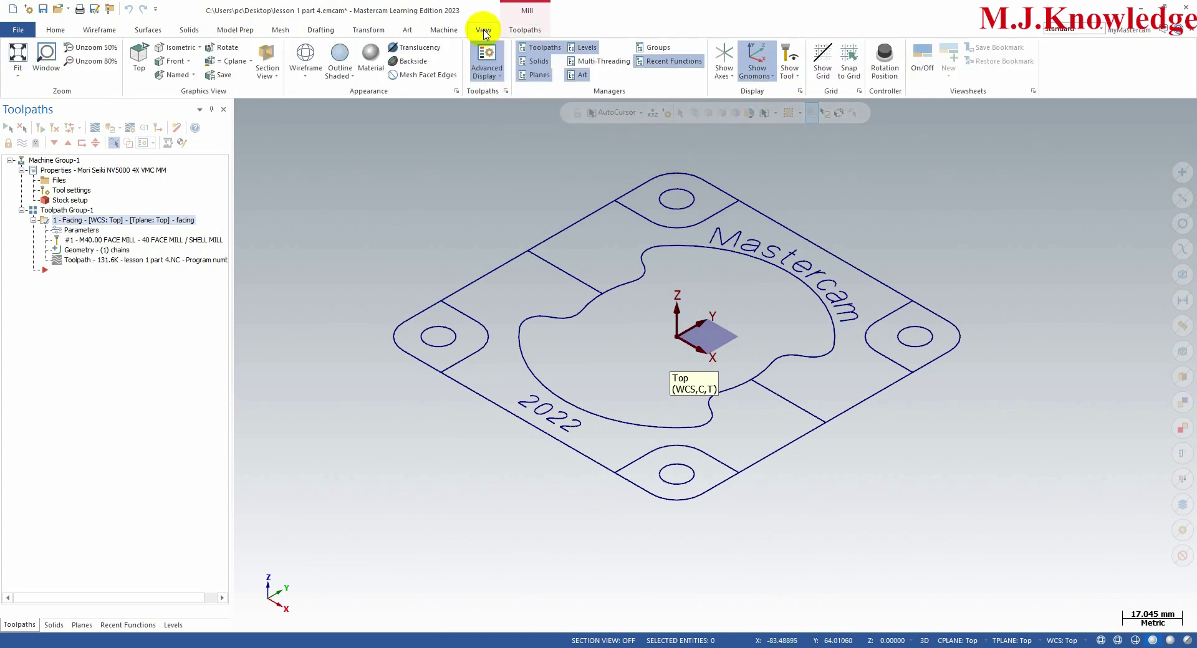
left_click(755, 60)
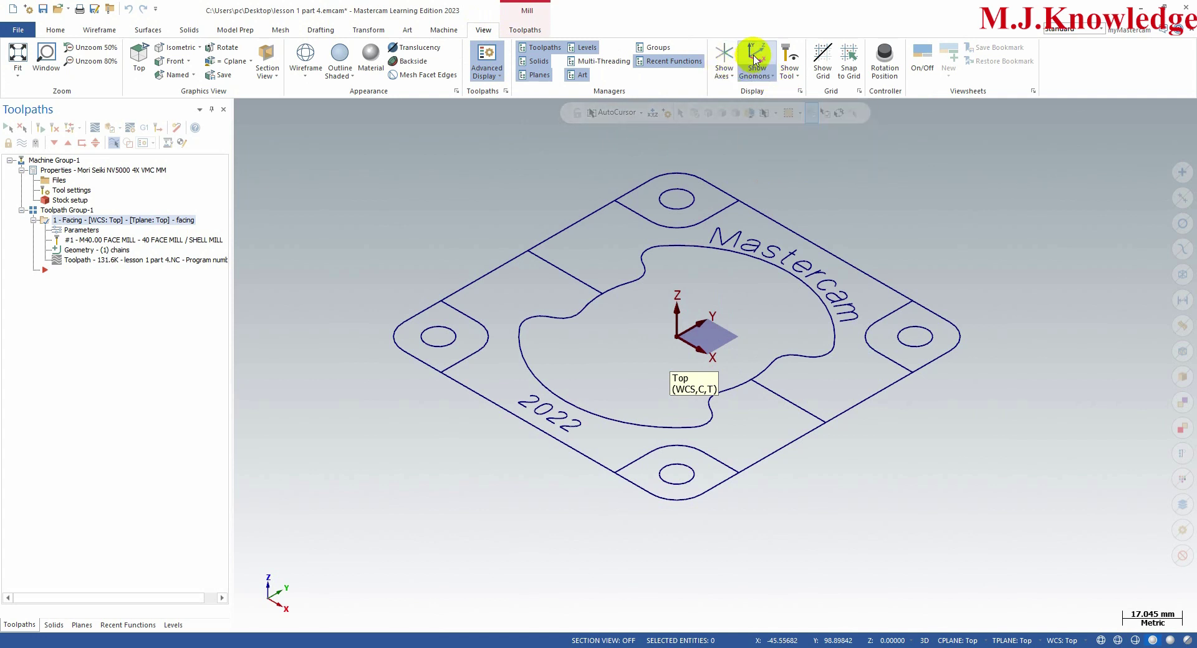
scroll(700, 265, "down", 1)
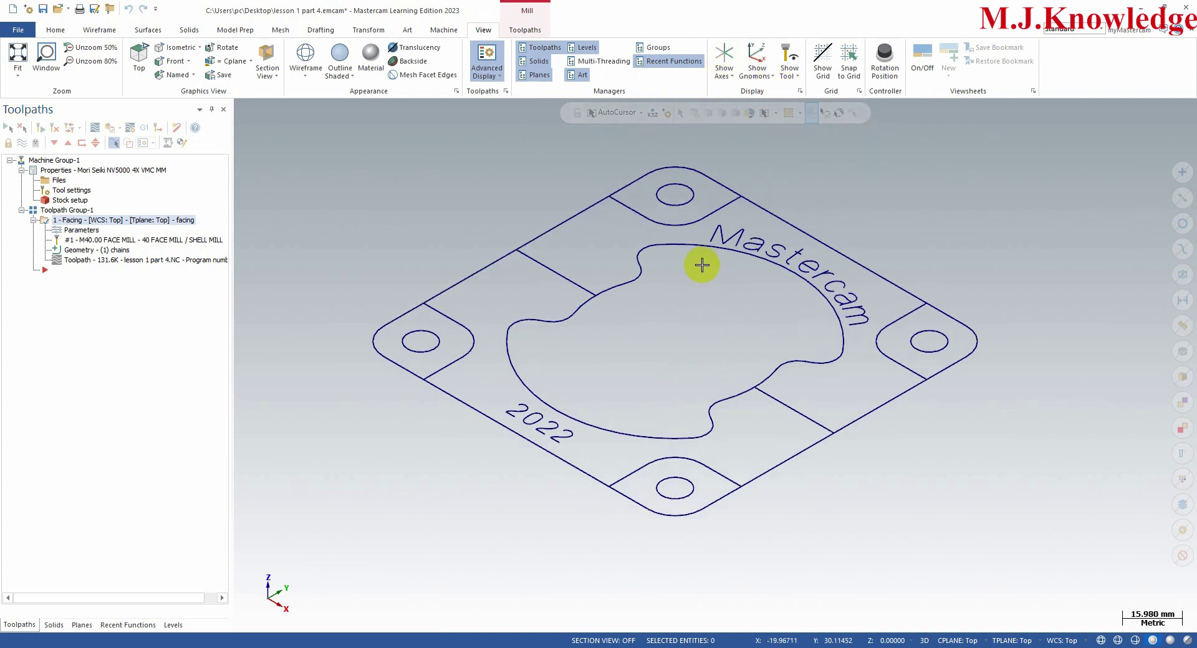
scroll(671, 224, "down", 1)
scroll(670, 223, "up", 1)
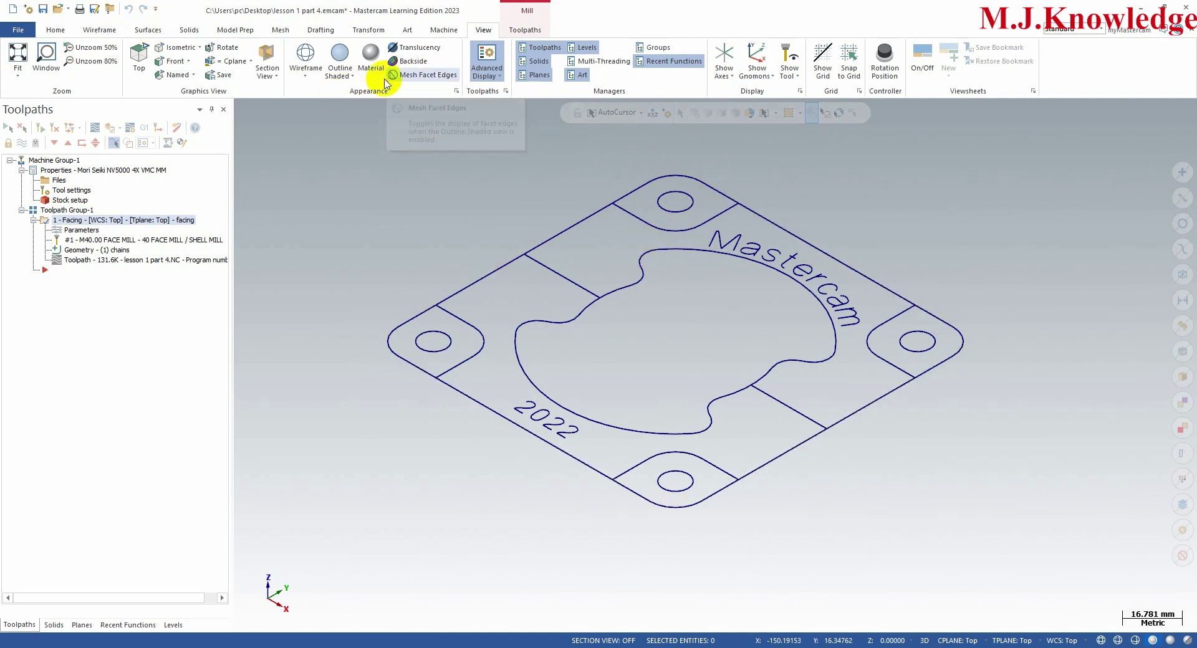
left_click(532, 32)
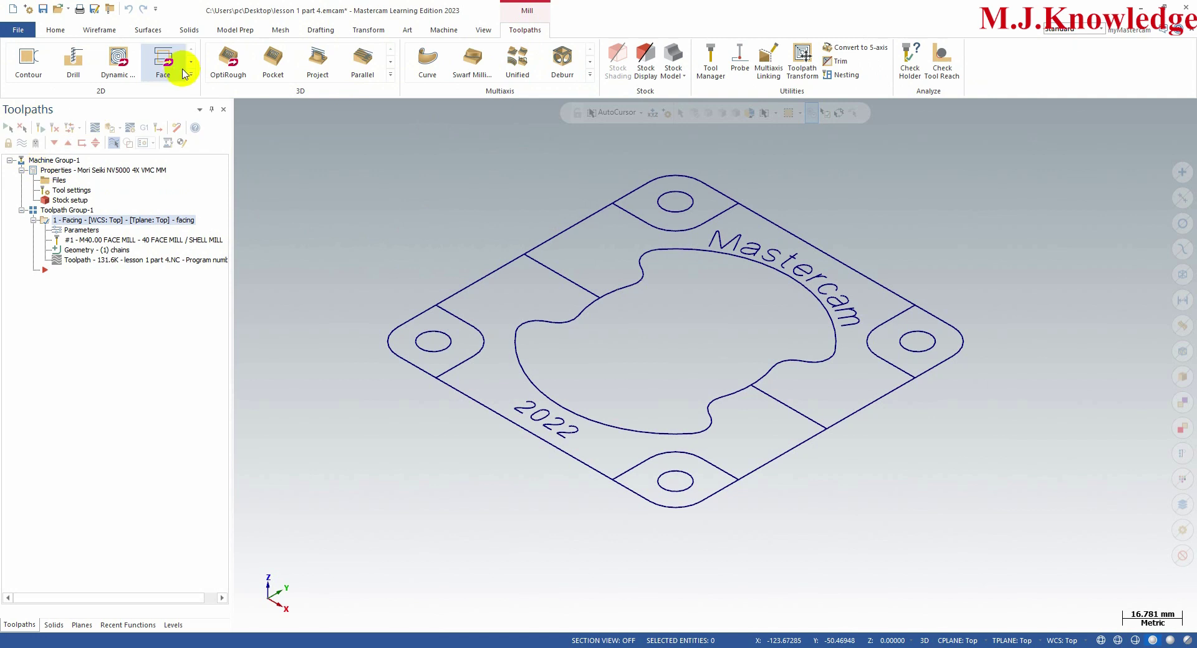
- Collapse the Properties and Facing branches in the Toolpaths manager, then start a 2D Contour toolpath
left_click(21, 171)
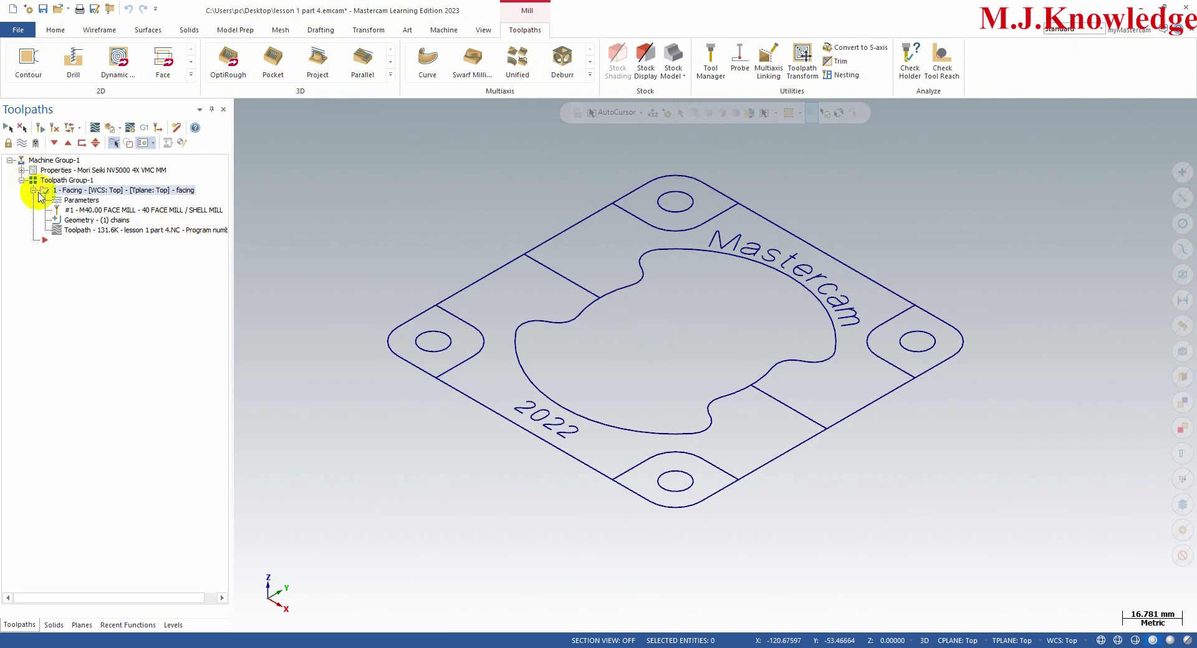
left_click(22, 180)
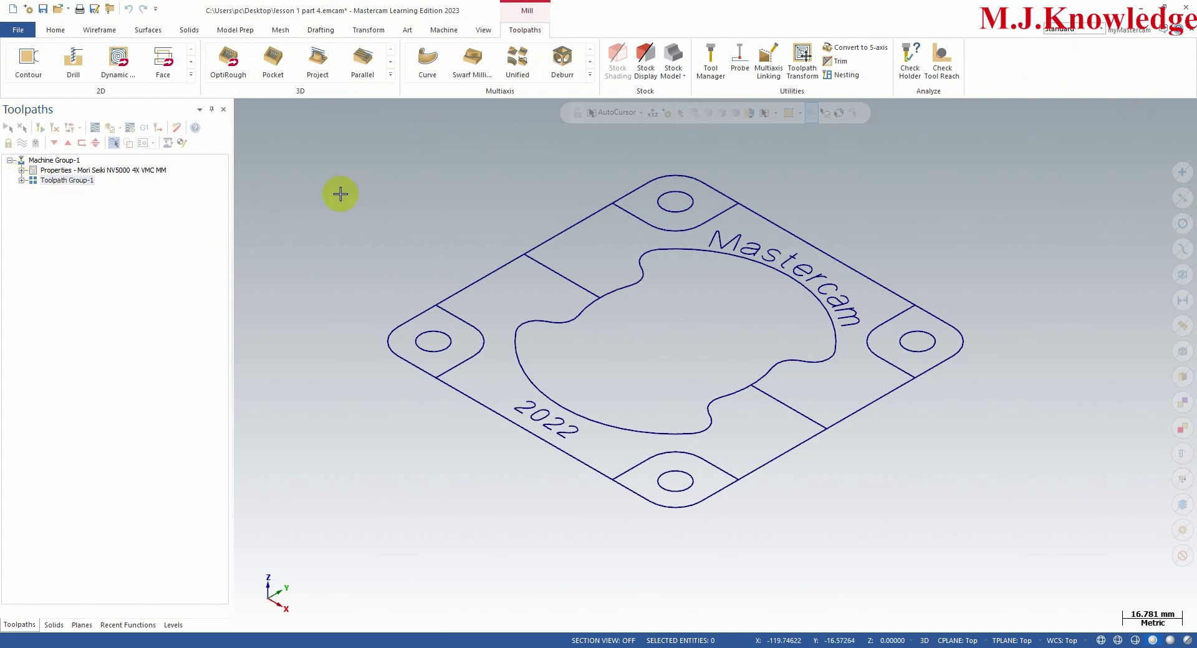
left_click(22, 180)
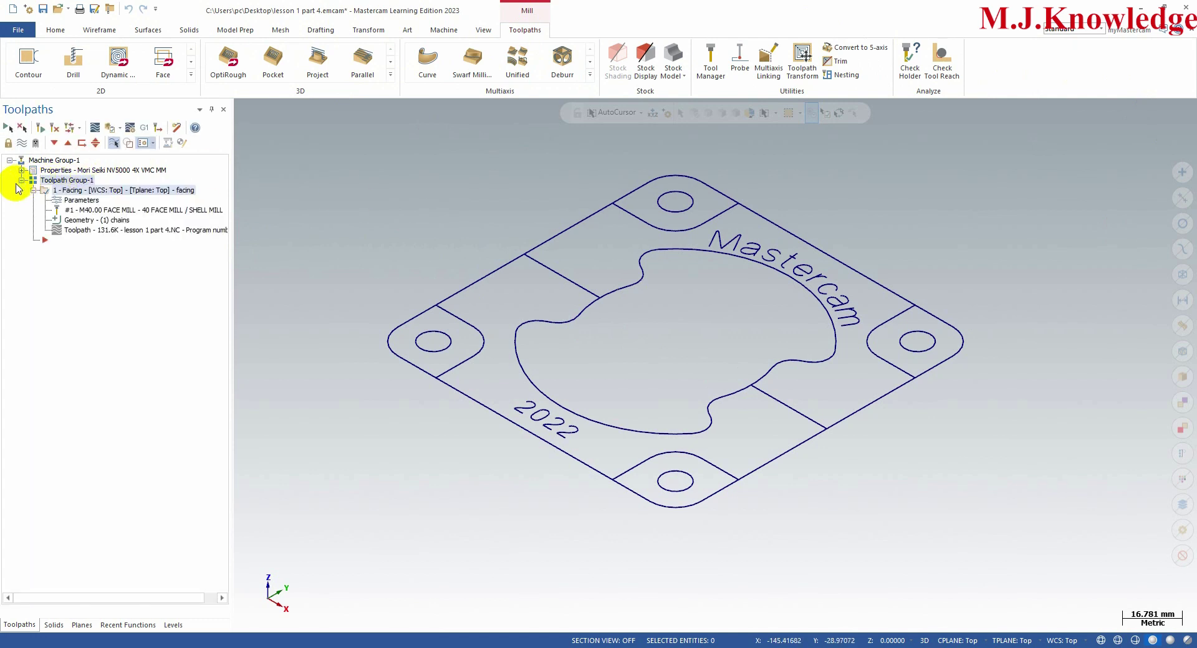
left_click(33, 190)
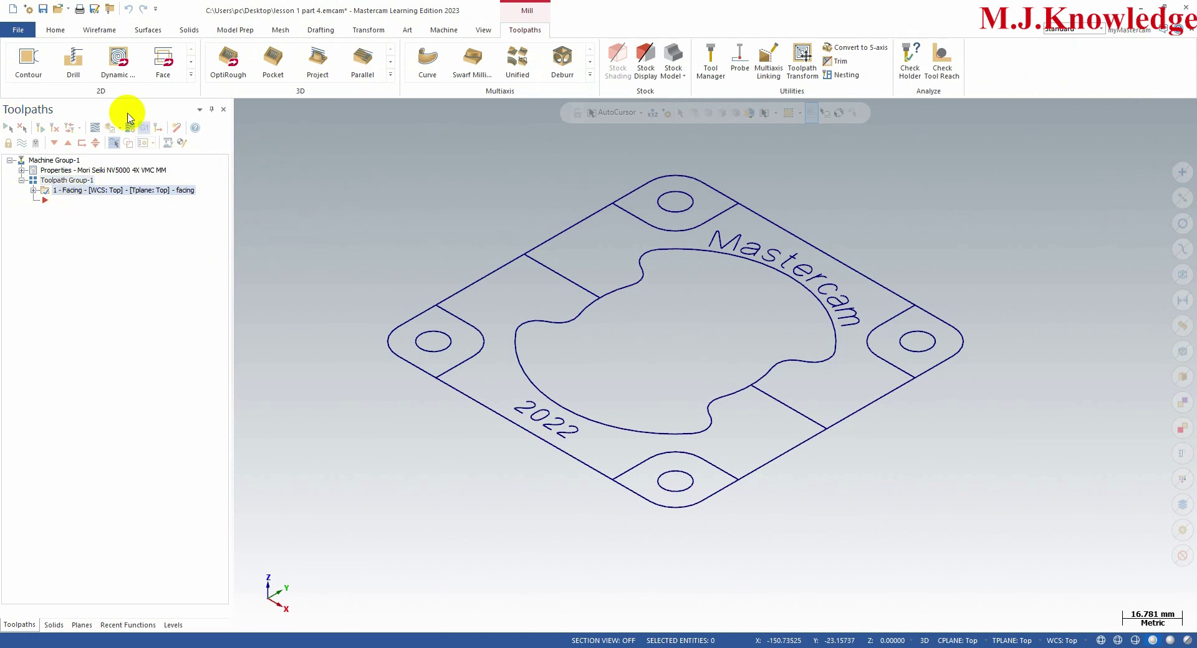
left_click(9, 62)
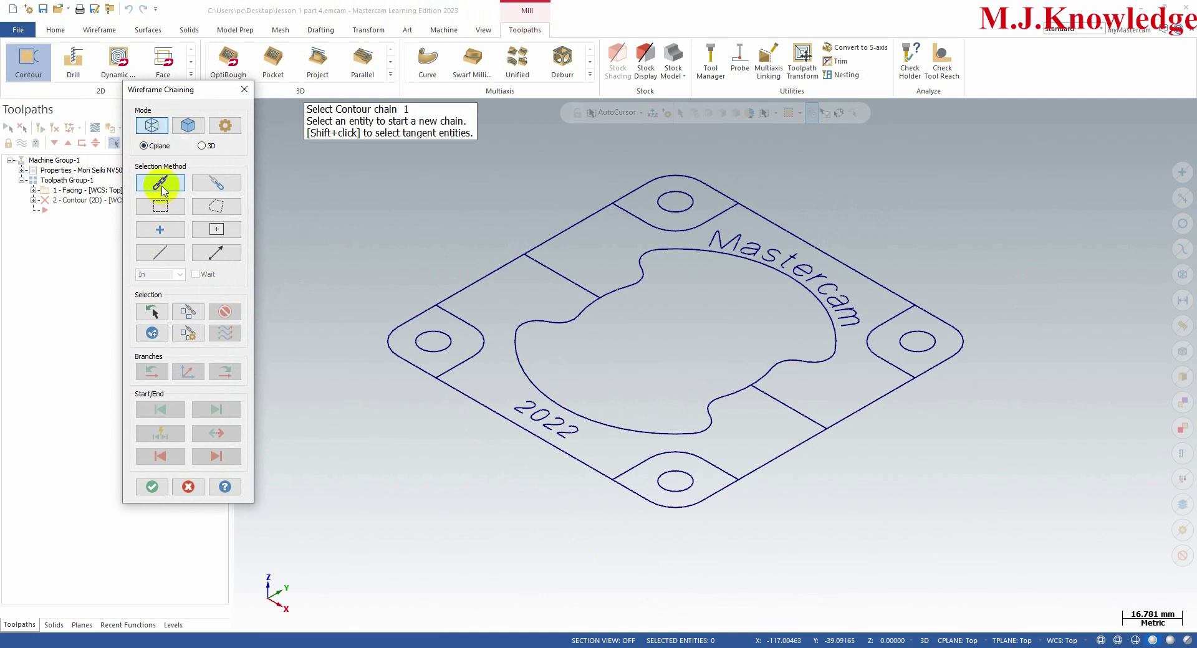
- Chain the plate's outer boundary, reverse its direction, and accept it as the contour chain
left_click(565, 458)
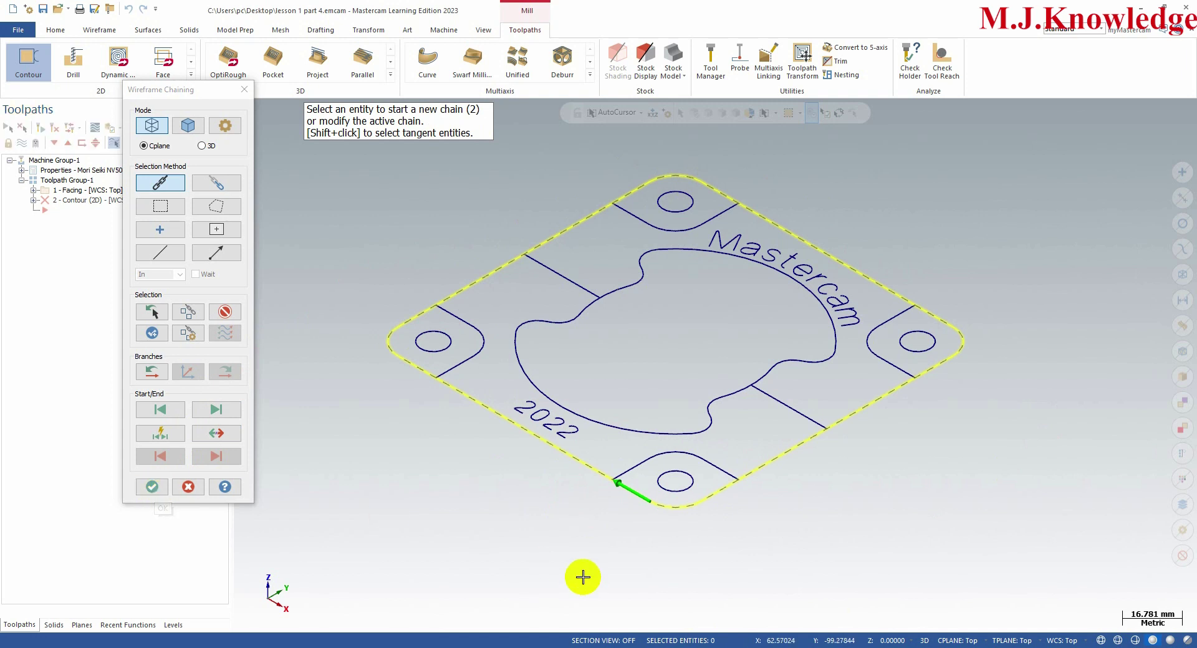
left_click(217, 434)
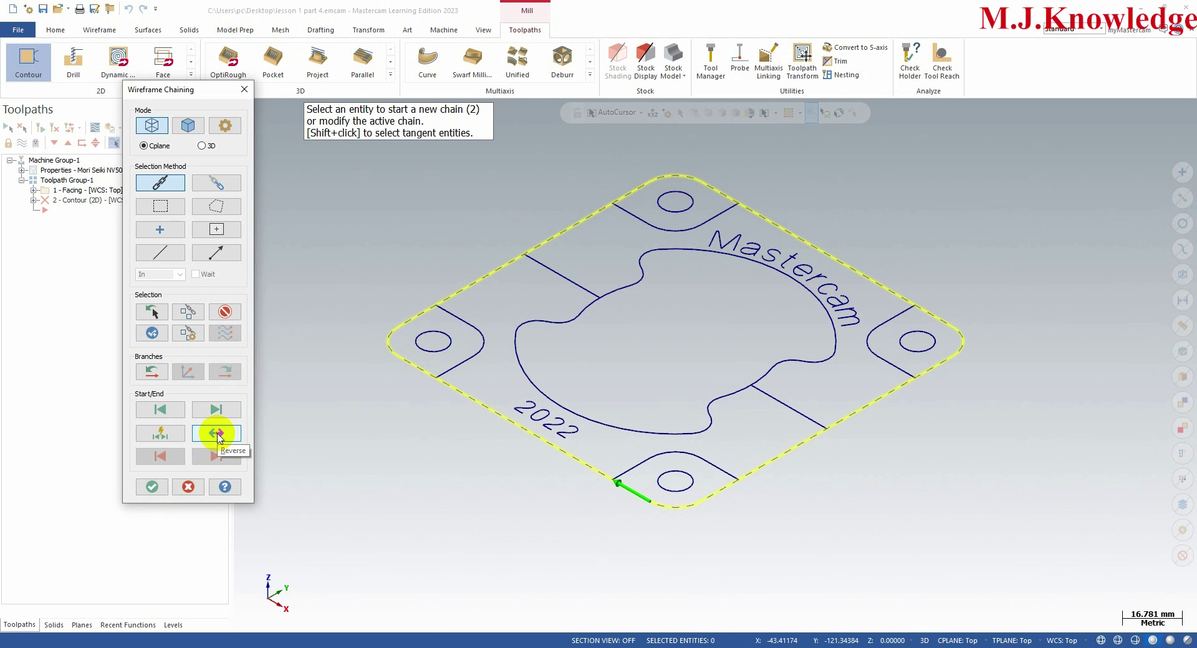
left_click(152, 486)
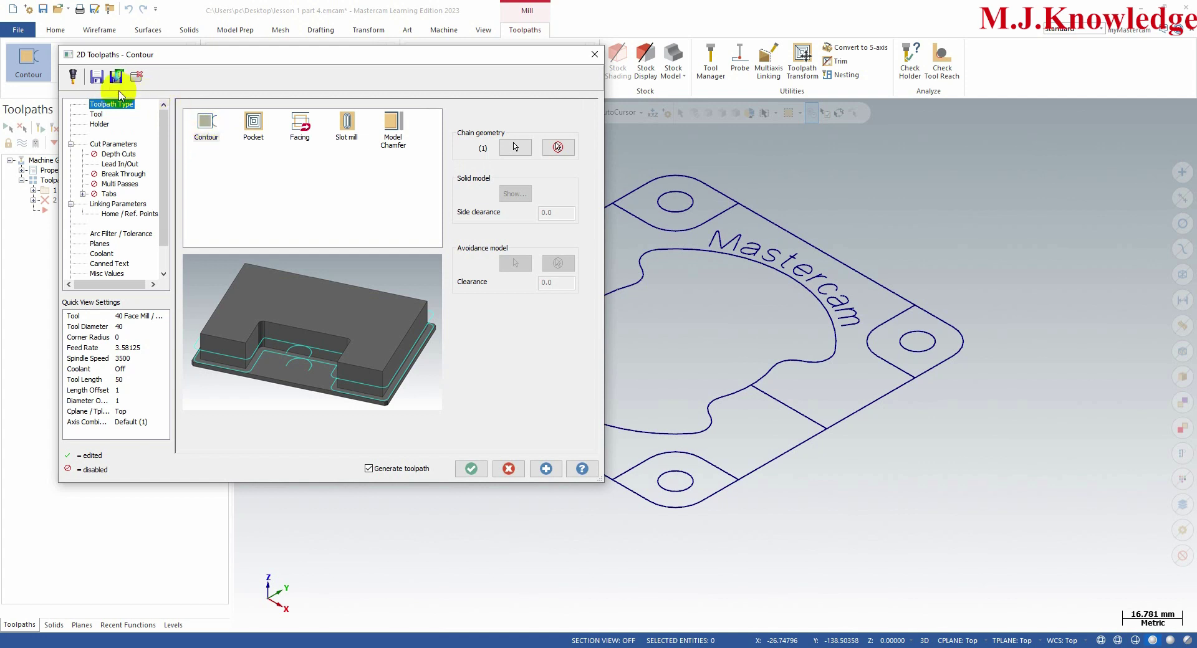
- From the contour's Tool page, start creating a new Flat endmill tool
left_click(96, 115)
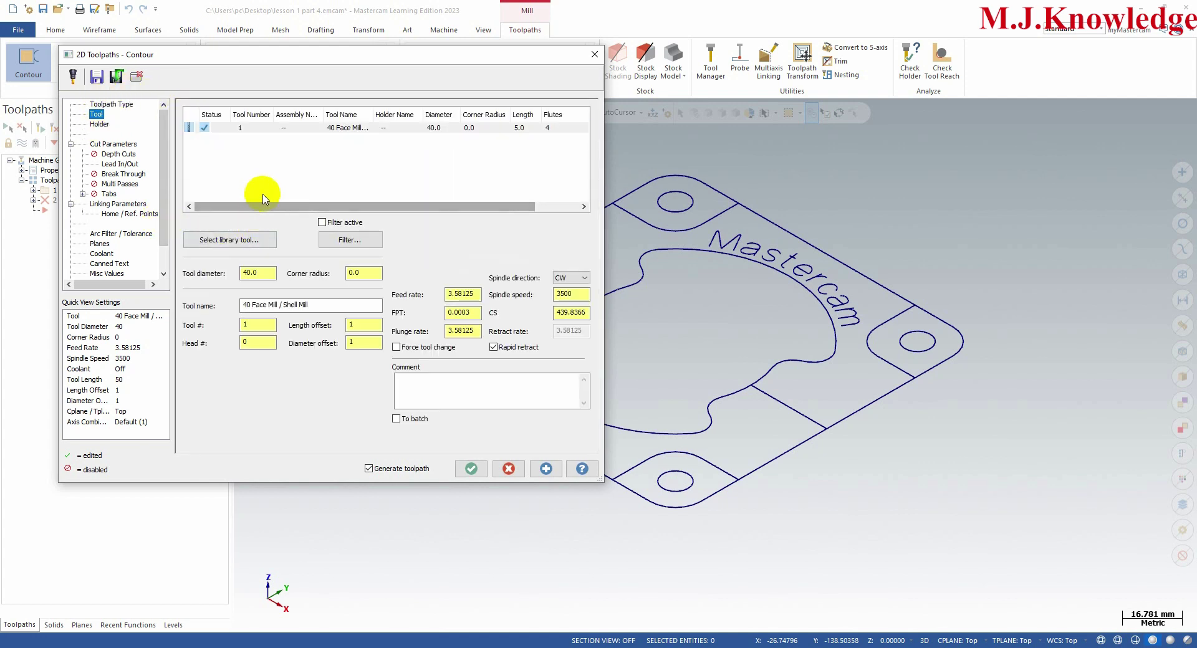
right_click(227, 151)
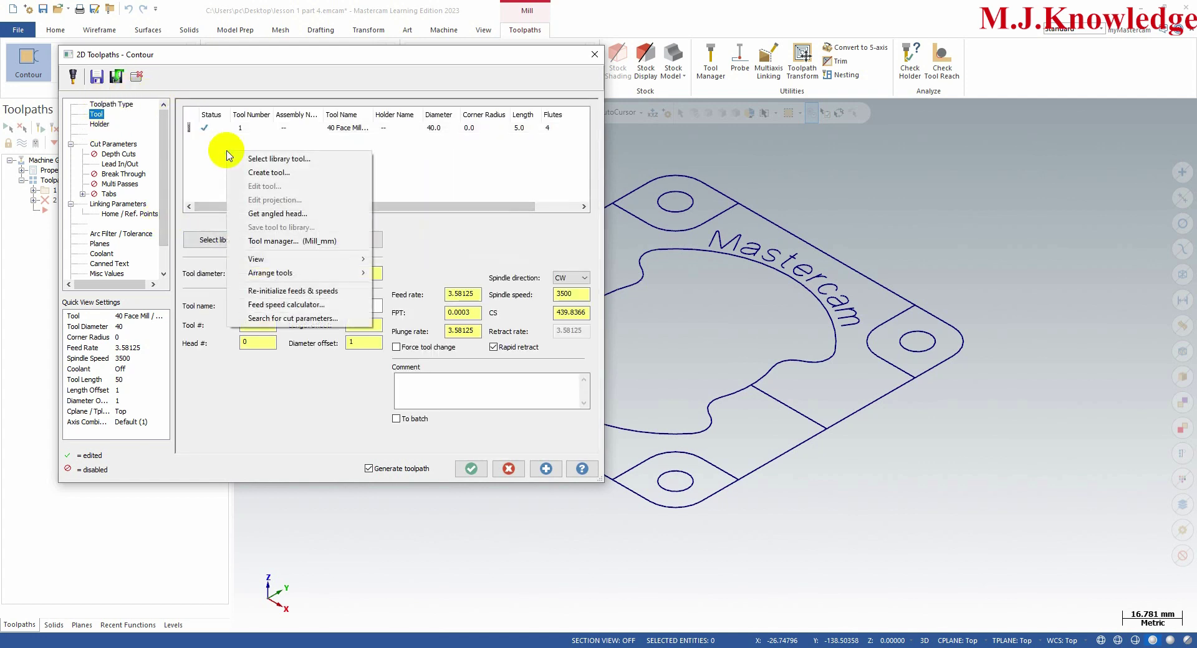
left_click(268, 173)
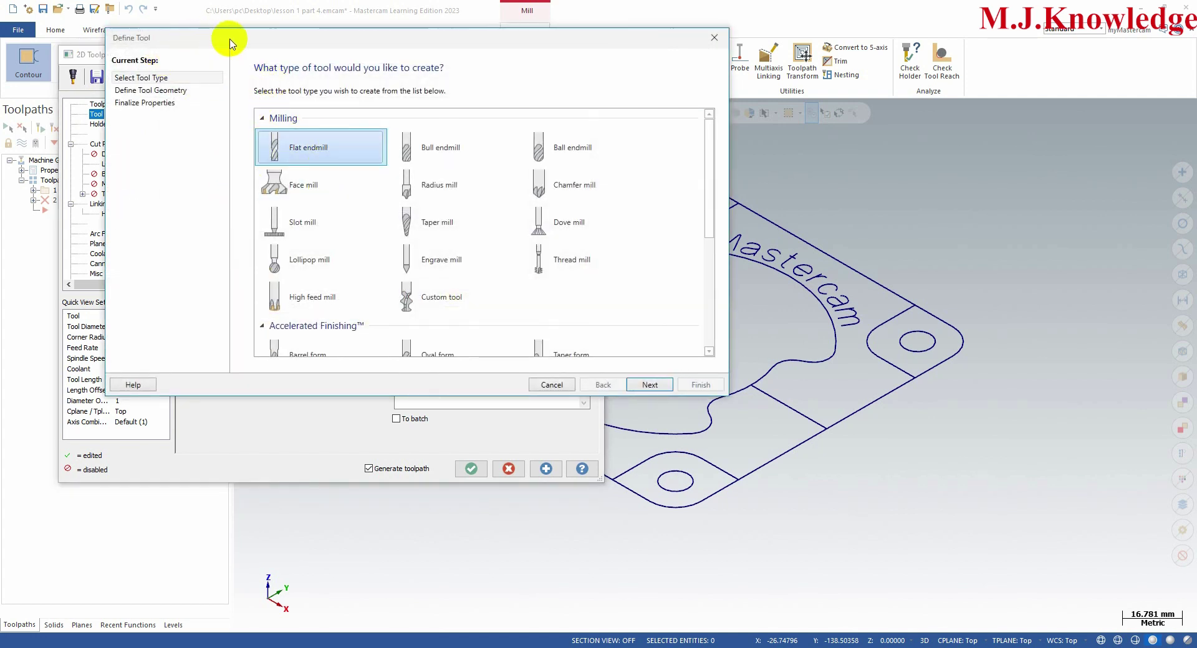
left_click_drag(398, 40, 375, 43)
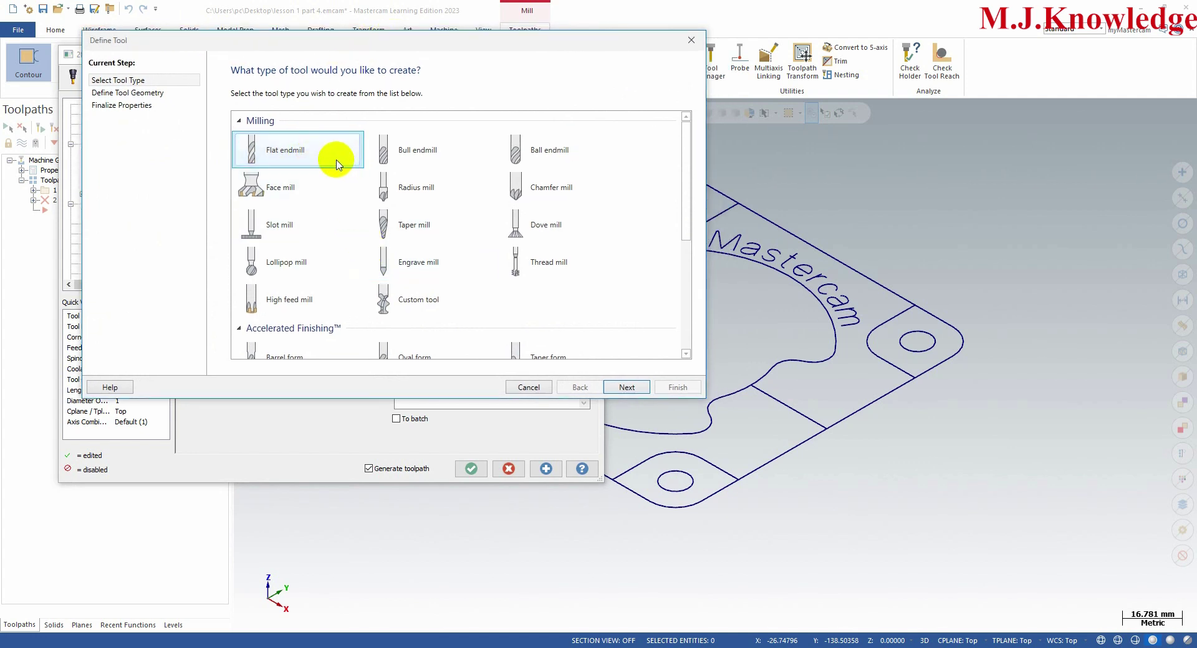
double_click(299, 158)
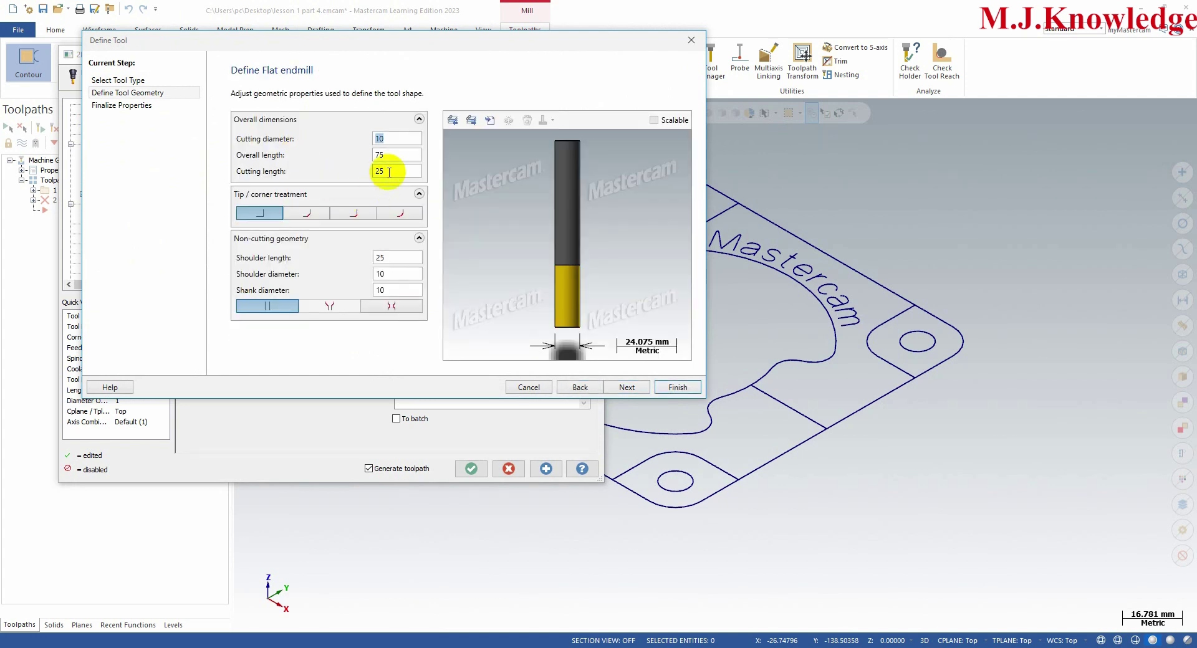
- Give the flat endmill a 16 mm diameter and 30 mm cutting length, saved as tool 2
type("16")
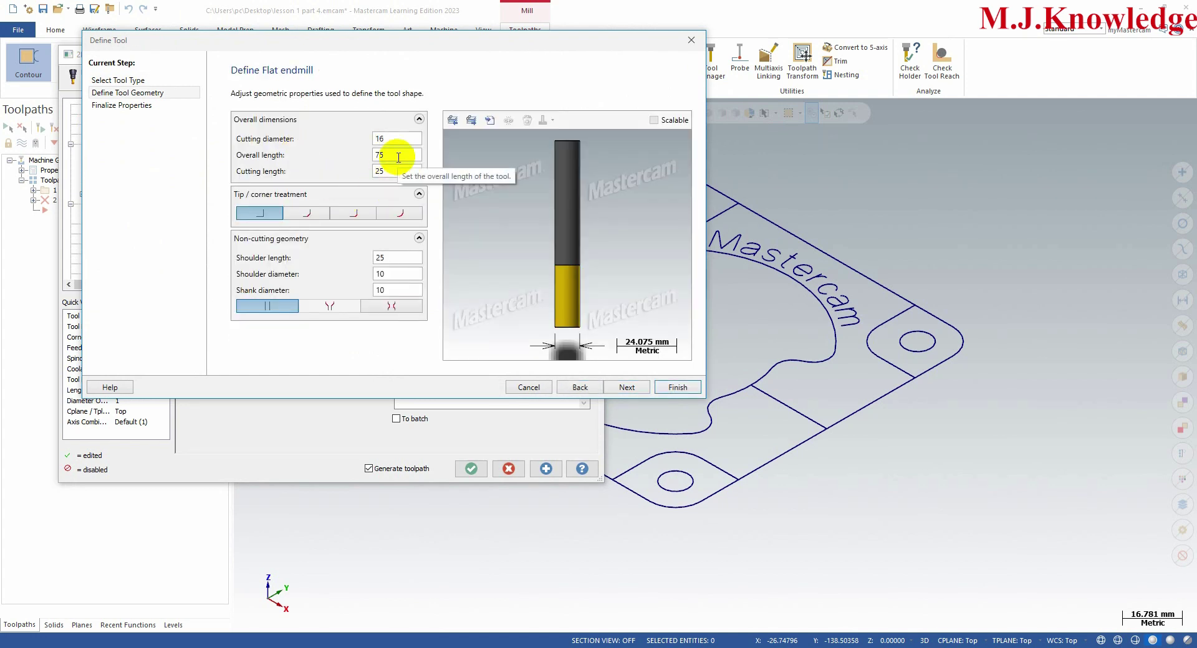
left_click(398, 155)
left_click(559, 271)
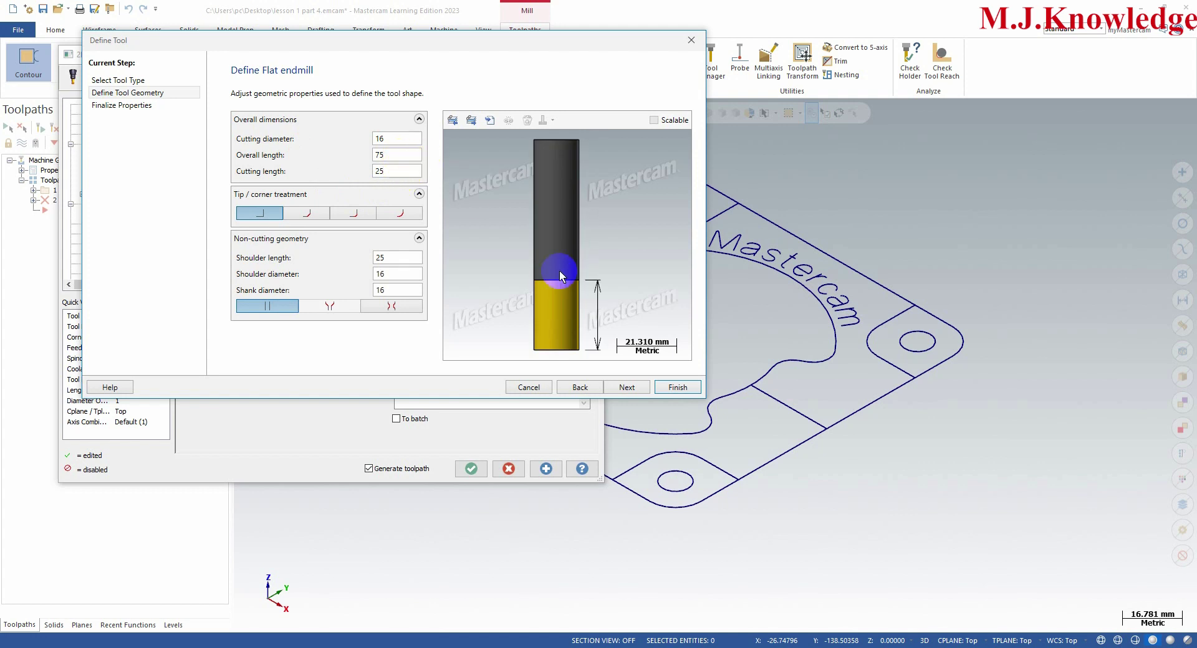
left_click(577, 288)
double_click(382, 171)
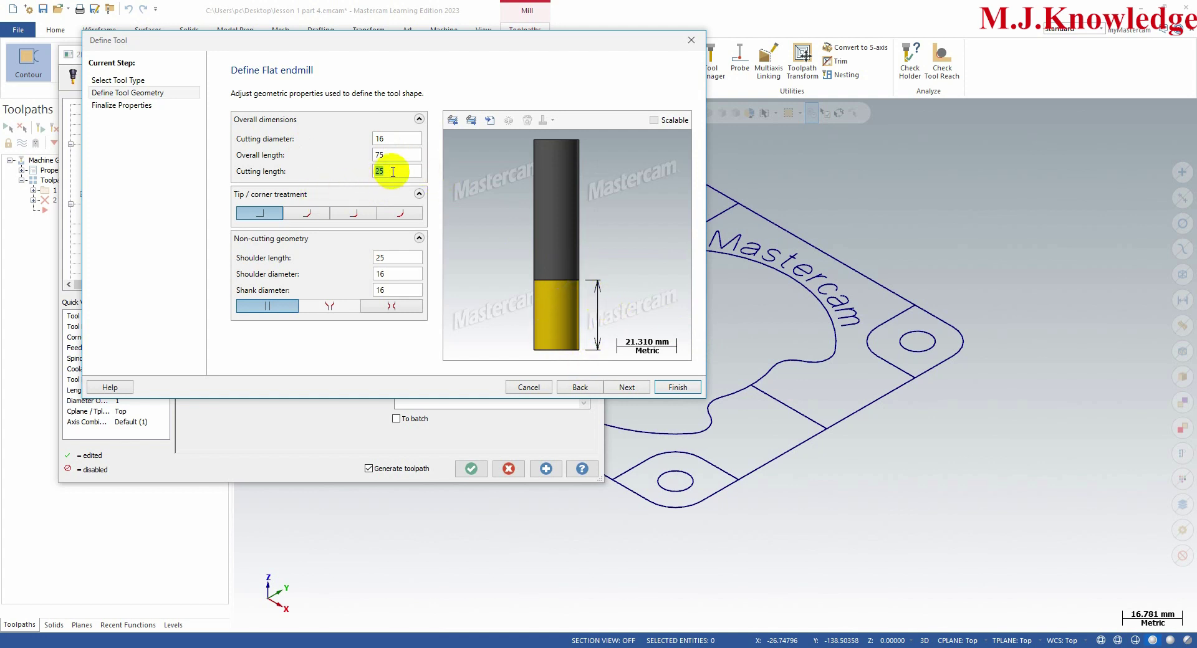
type("30")
key("Return")
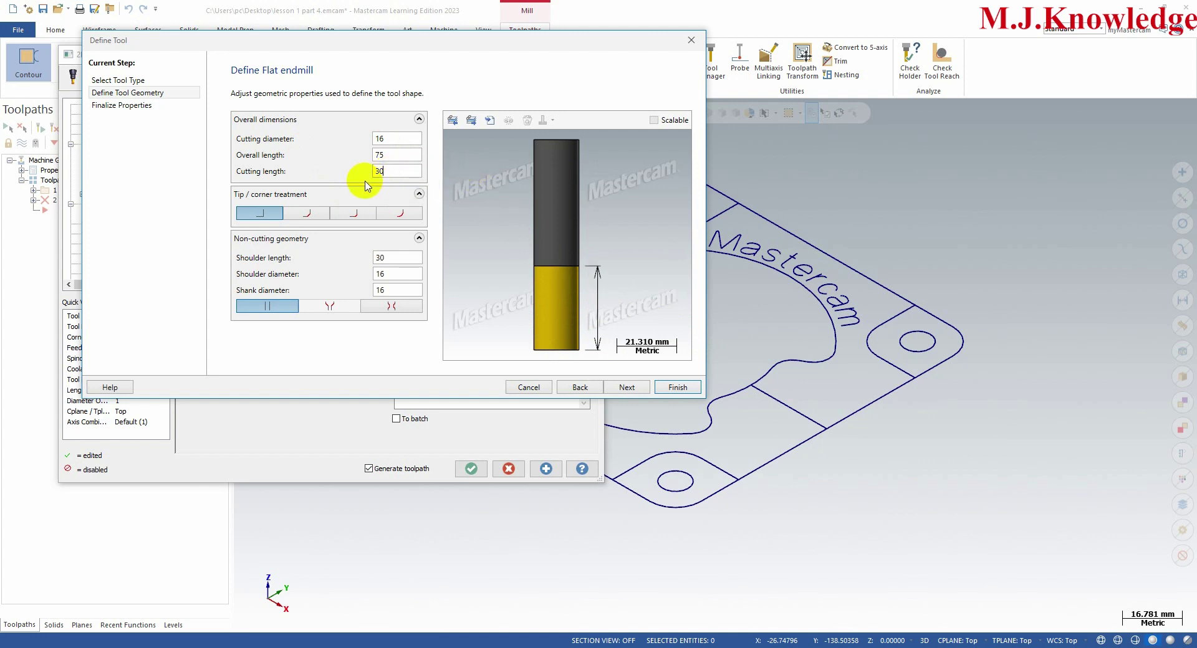
left_click(637, 394)
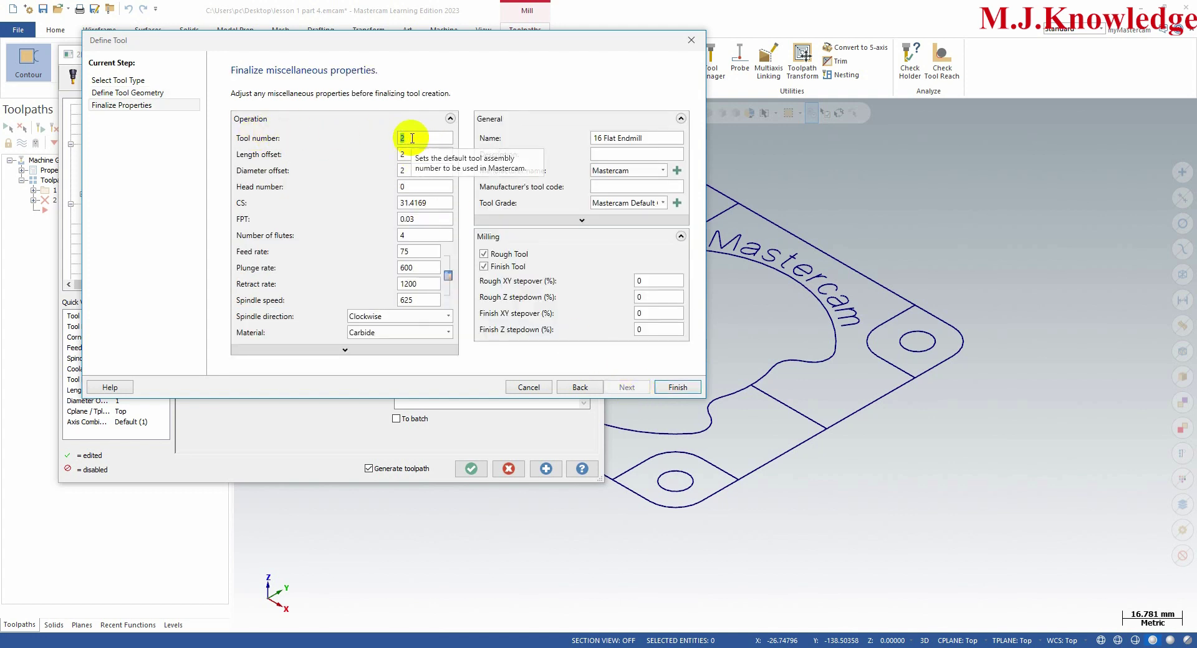
key("Tab")
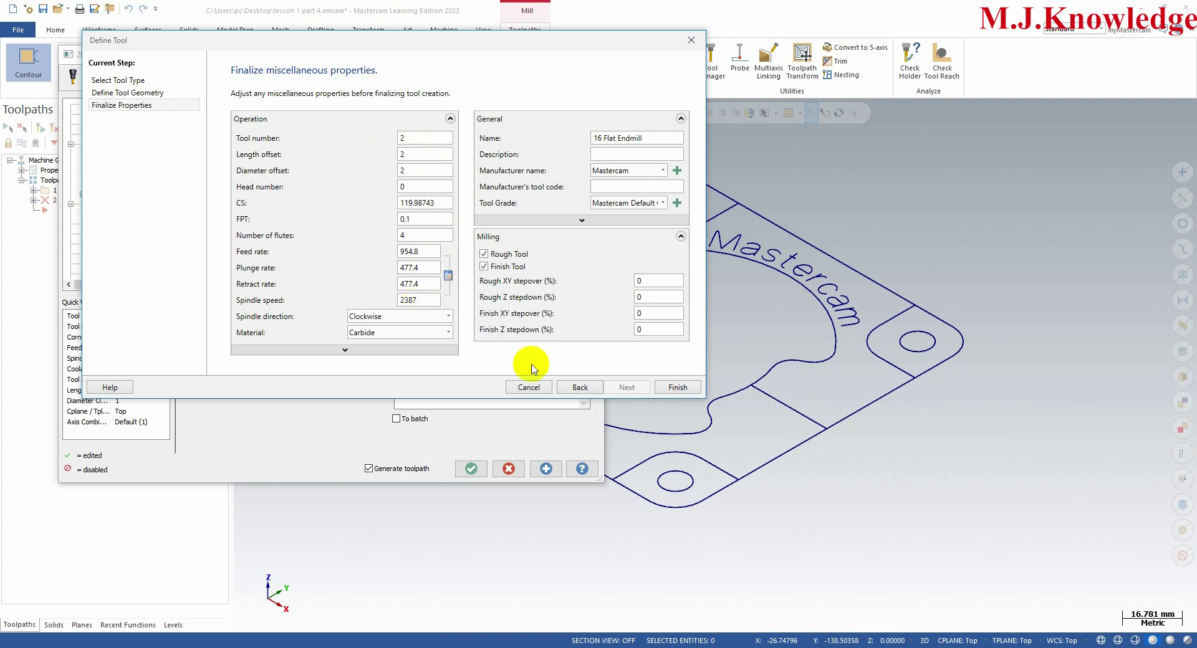
left_click(677, 387)
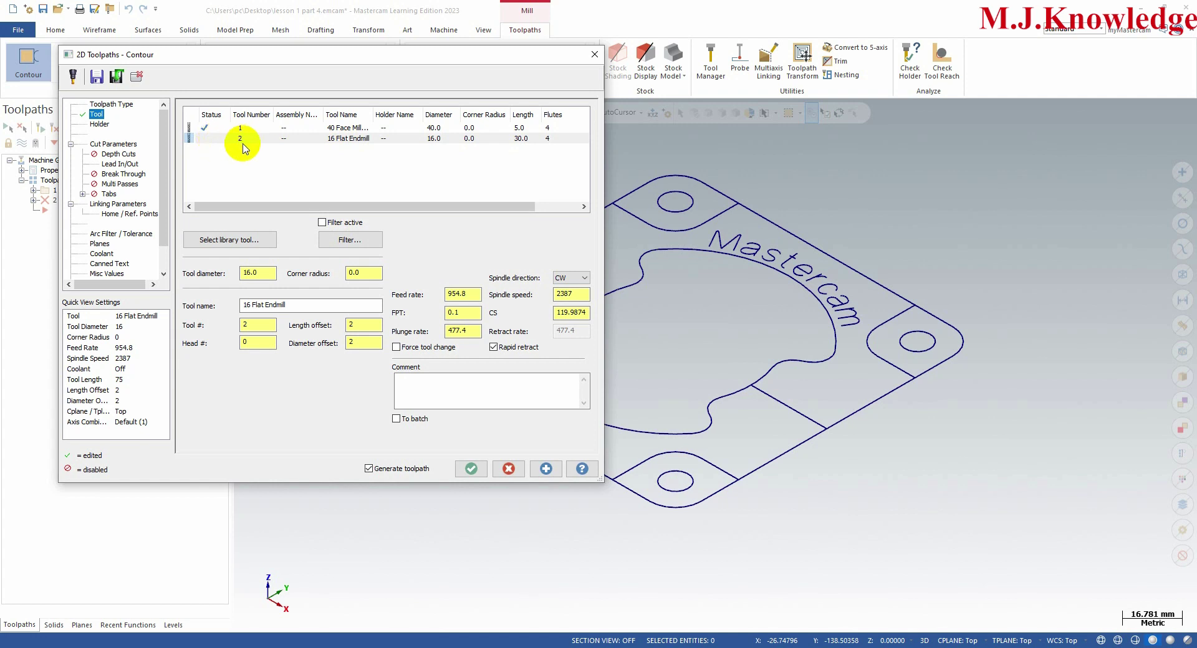
- Add the comment 'contour OD' to the contour toolpath and move to its Cut Parameters
left_click(411, 388)
type("contour OD")
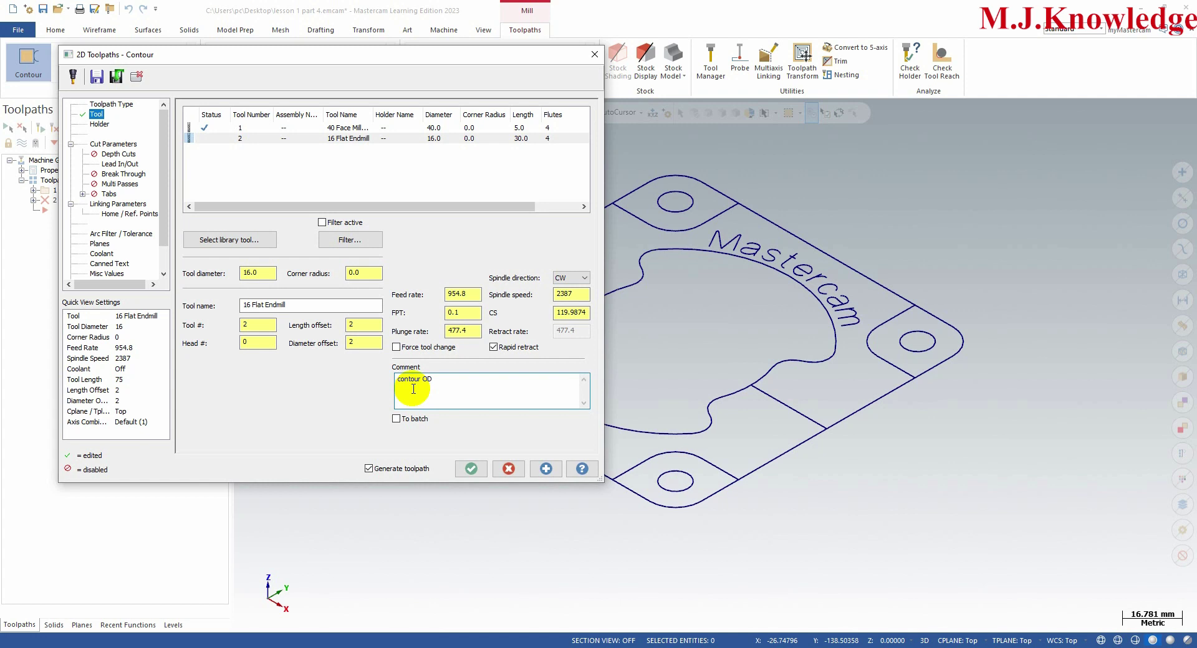
left_click(106, 125)
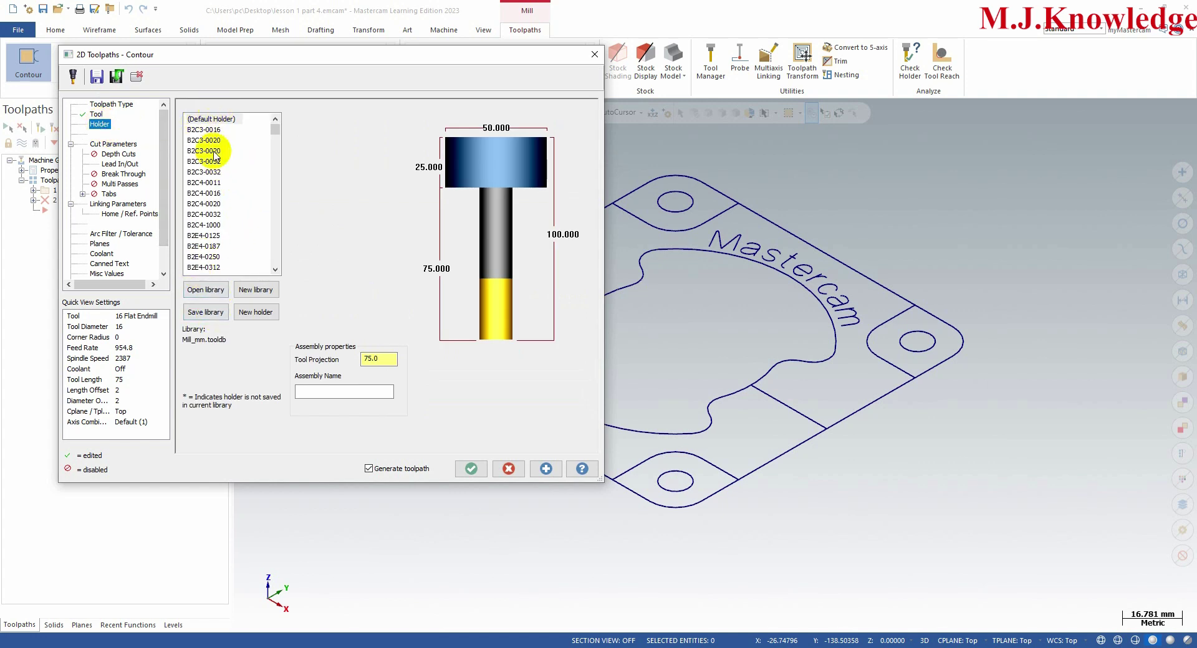
left_click(119, 144)
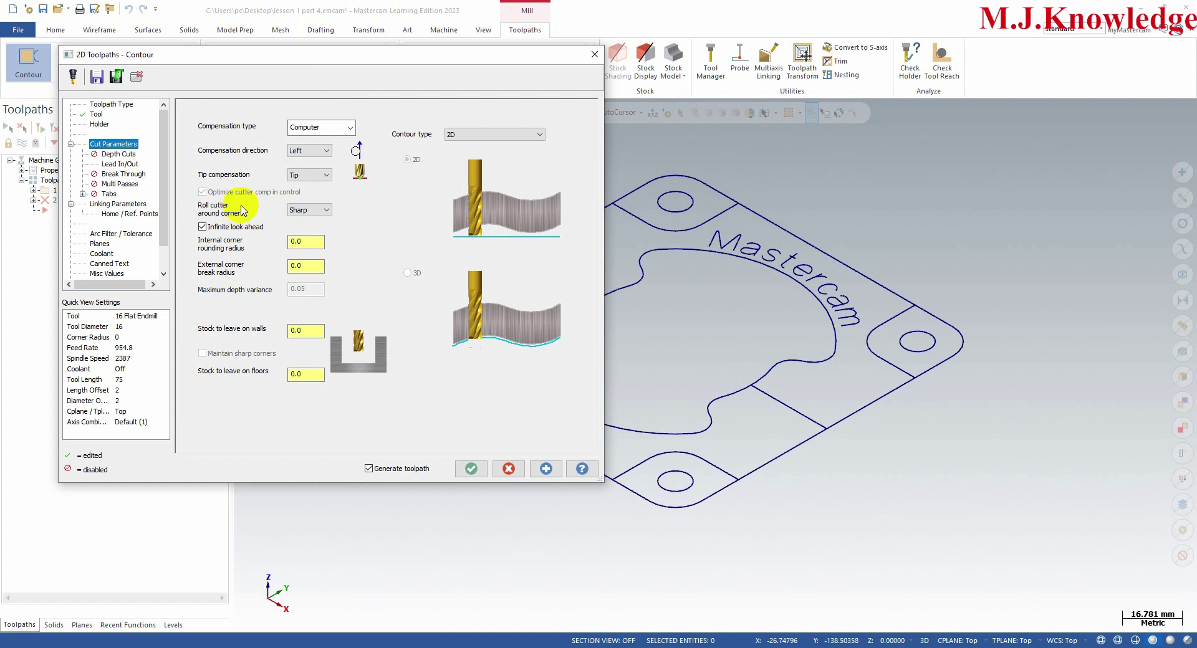
- Set Roll cutter around corners to None, with 0.3 stock on walls and 0.0 on floors
left_click(334, 212)
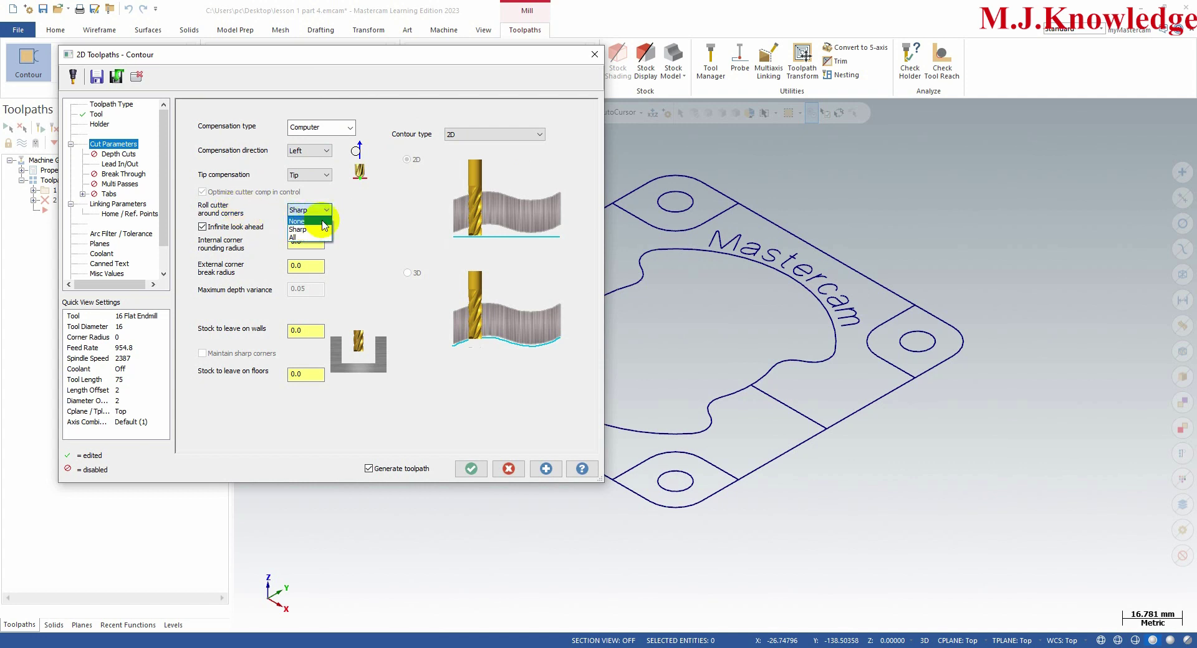
left_click(304, 222)
type("0.3")
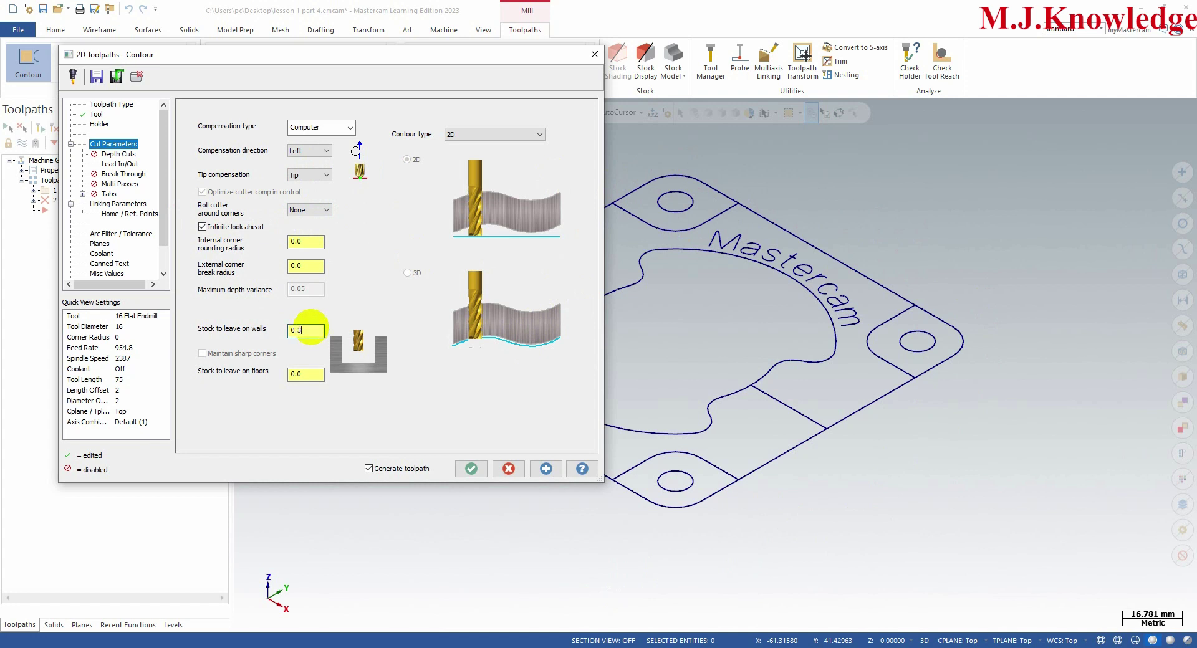
left_click(313, 328)
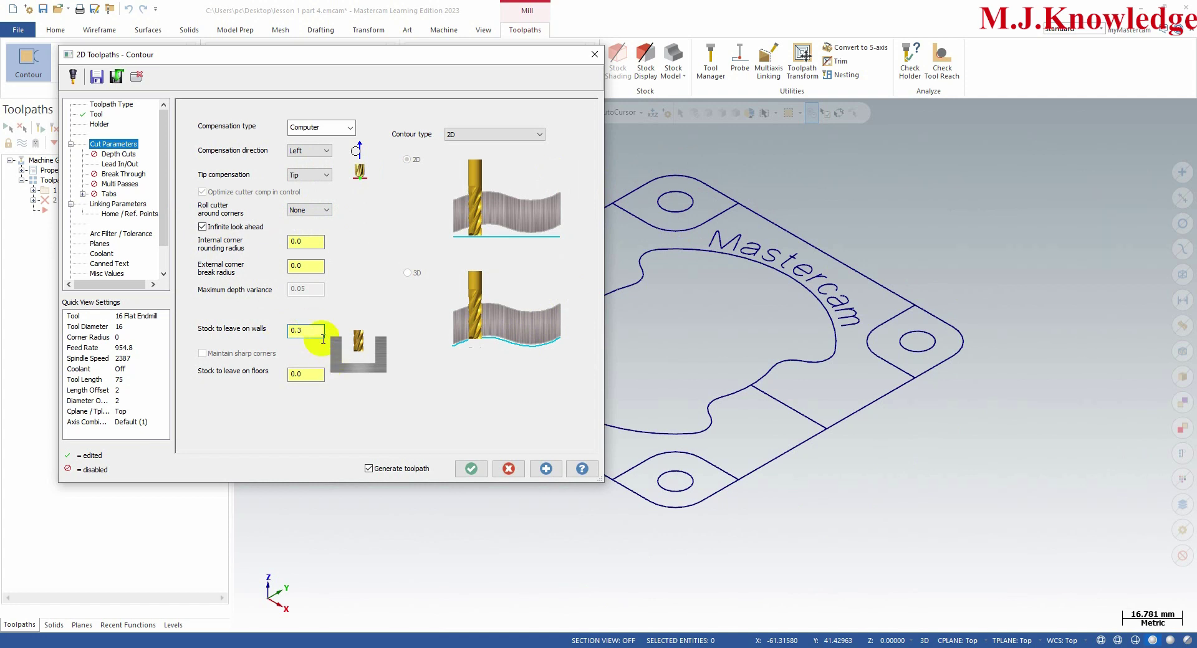
left_click(312, 376)
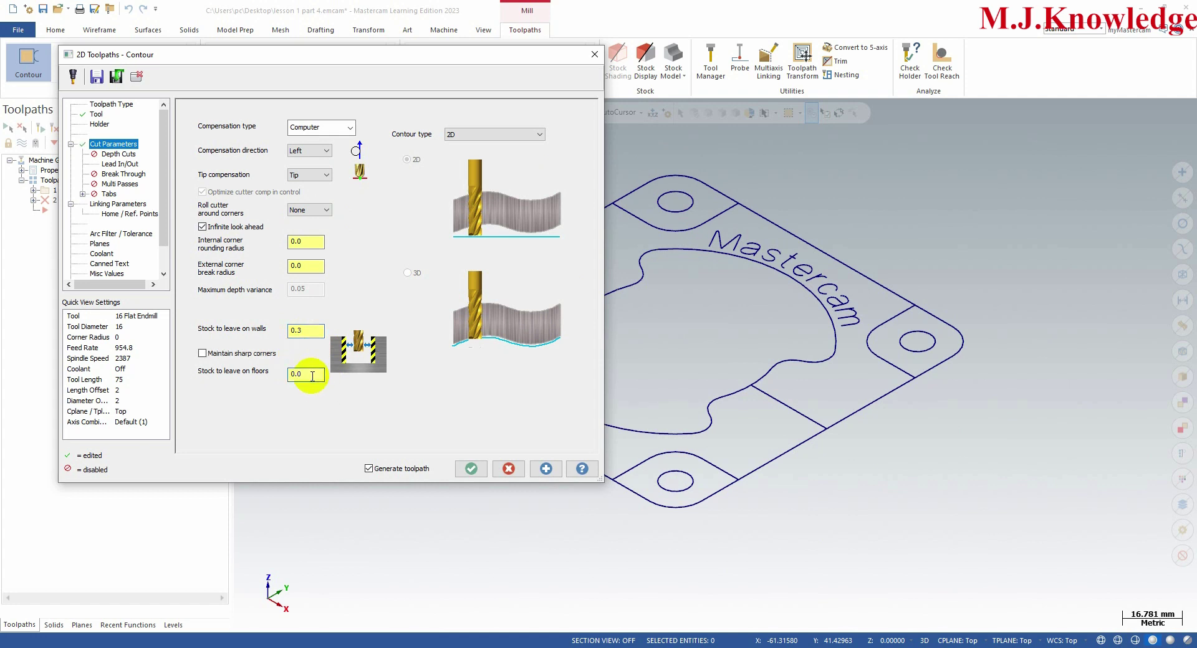
scroll(997, 293, "down", 2)
scroll(767, 304, "down", 2)
scroll(736, 313, "up", 3)
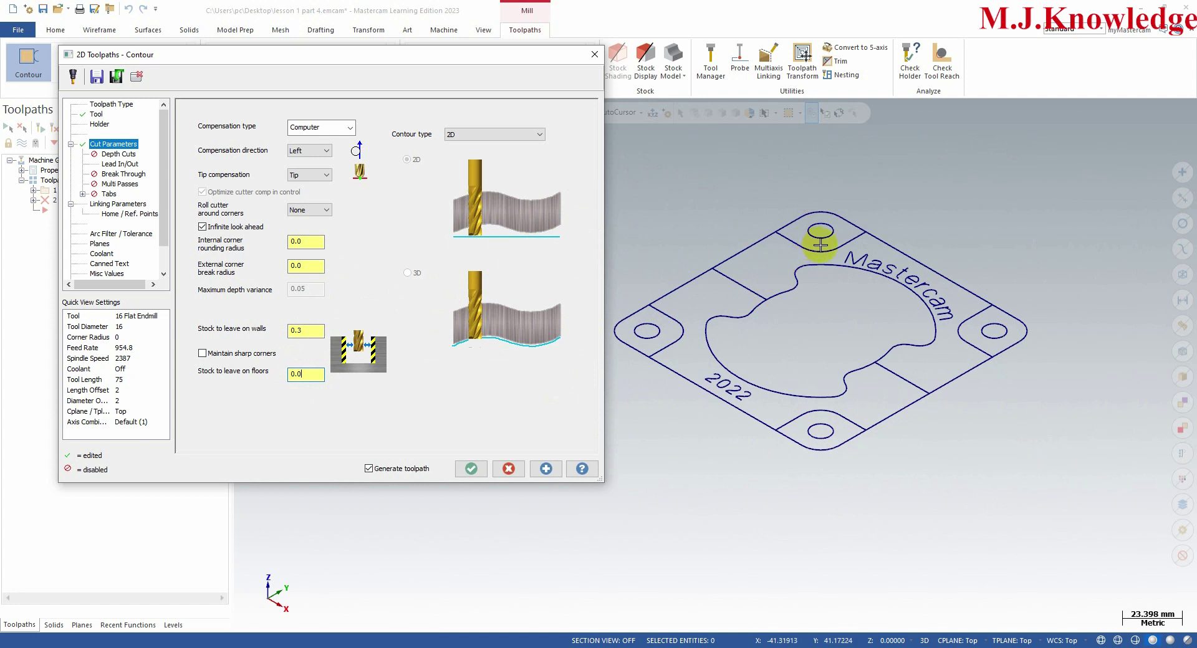
- Enable depth cuts with a 1.0 max rough step, 0.0 finish step, and Keep tool down
left_click(116, 156)
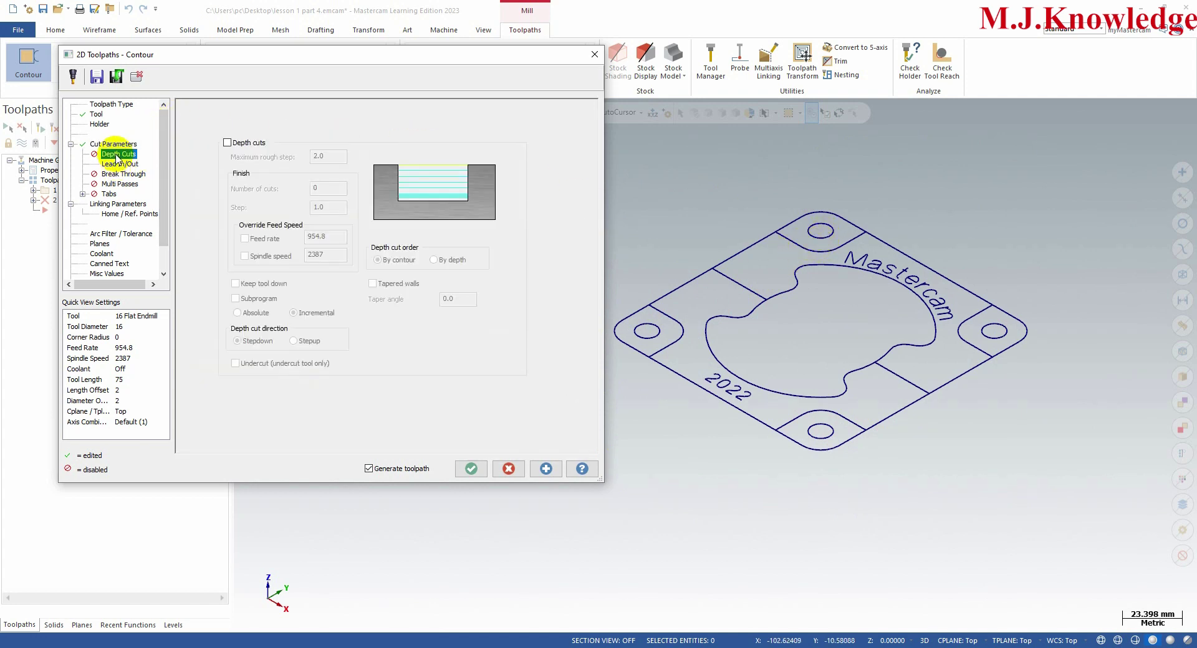
left_click(227, 143)
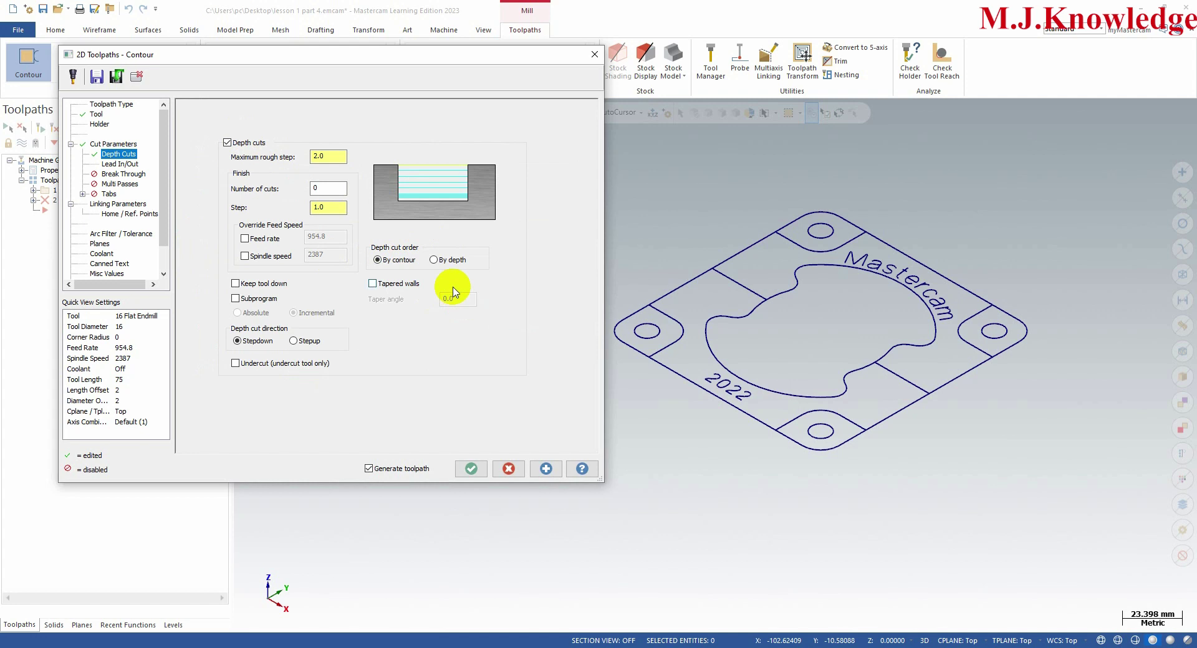
double_click(323, 155)
type("1")
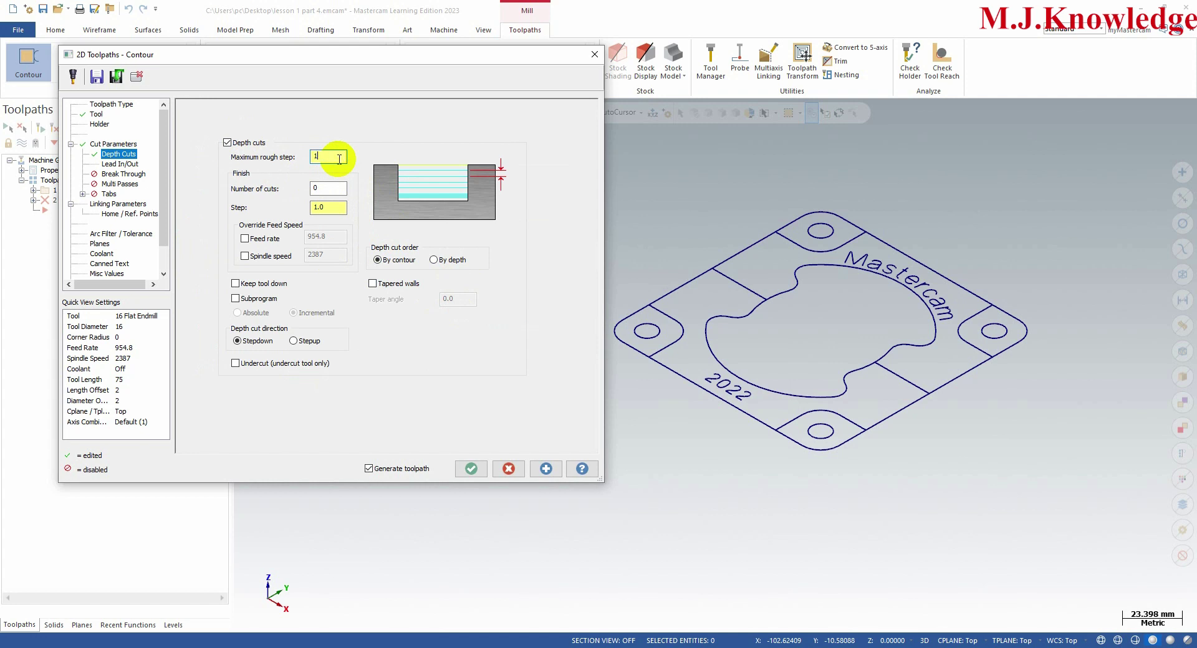
double_click(328, 207)
type("0")
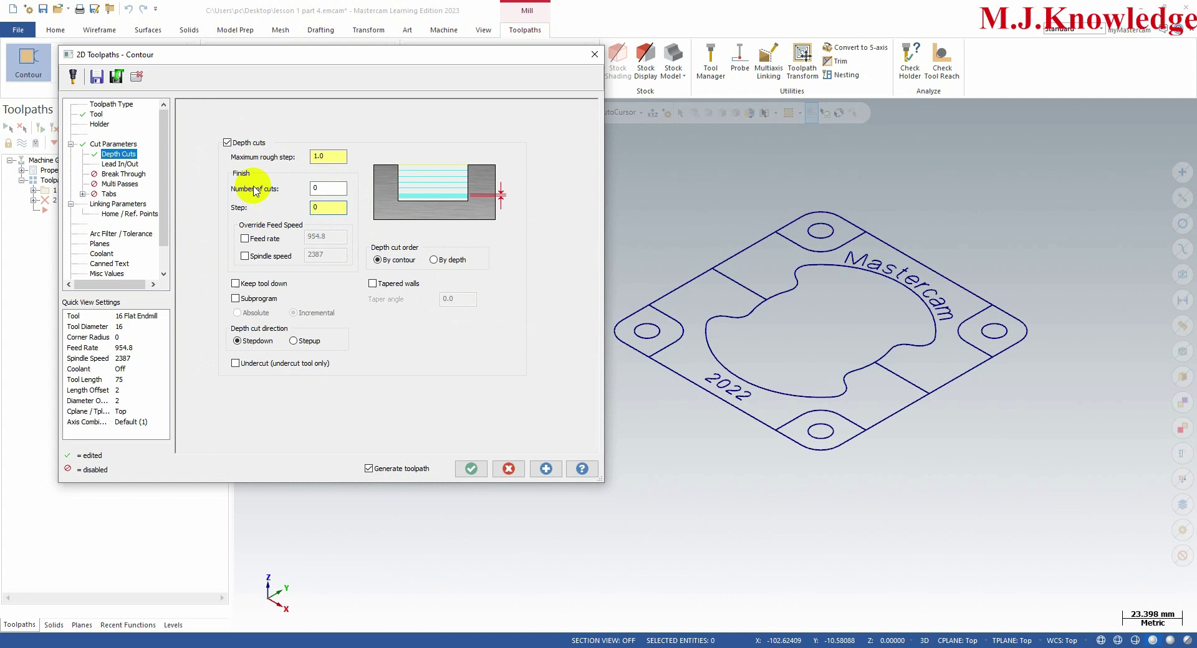
left_click(324, 191)
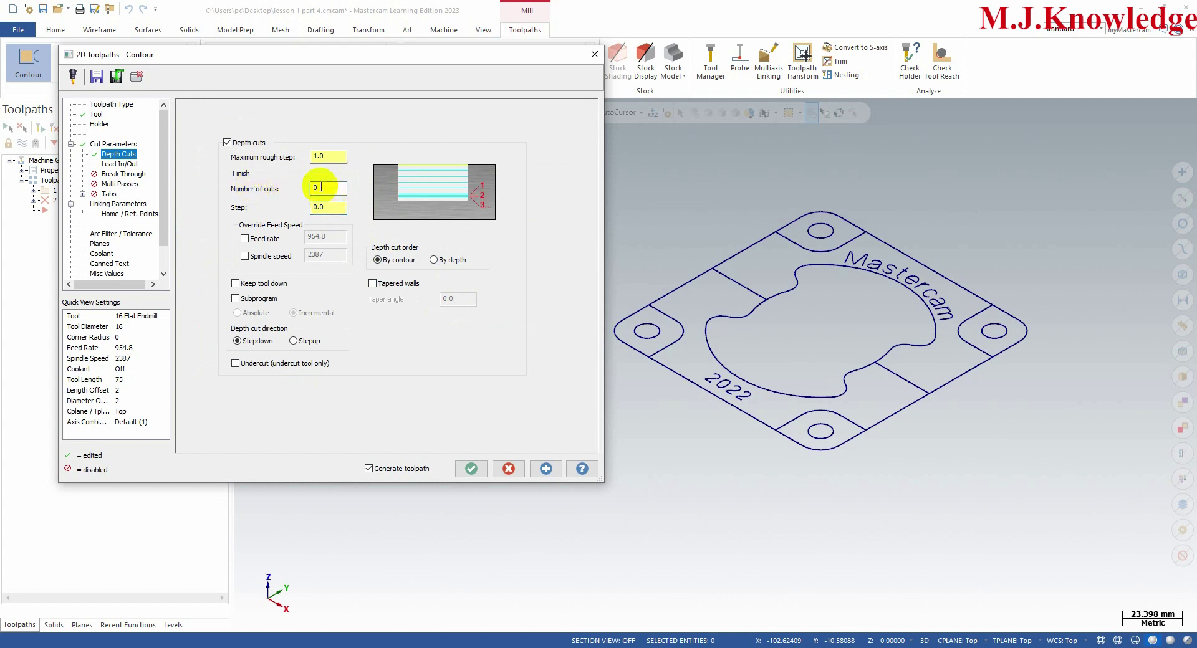
left_click(236, 283)
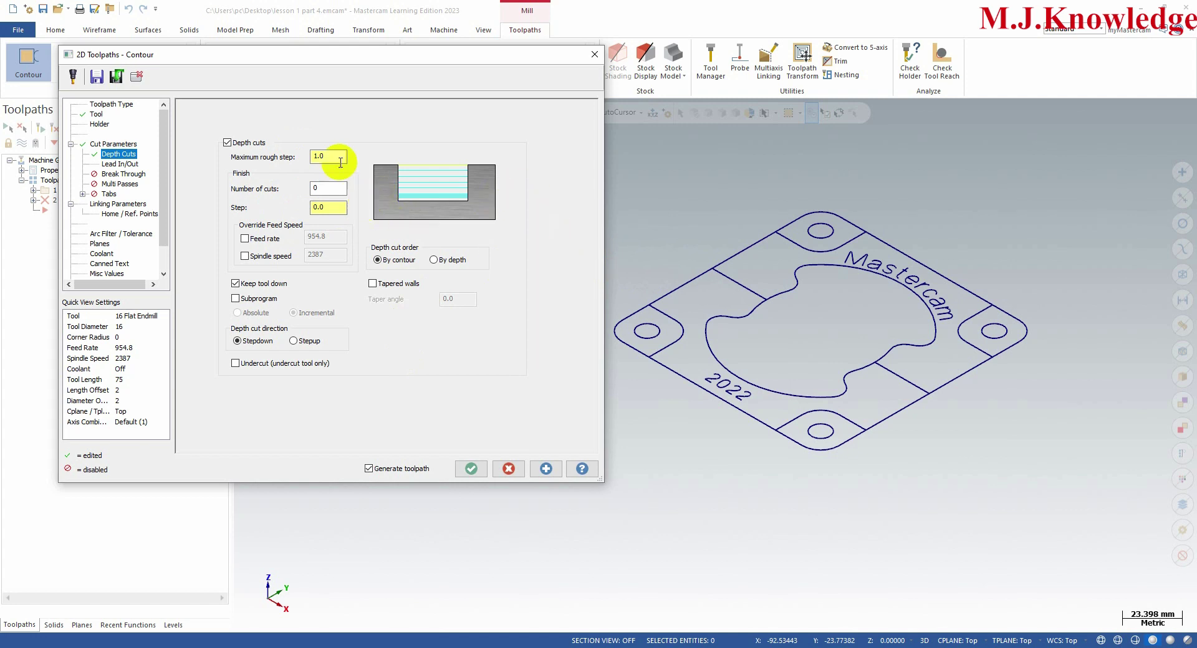
left_click(125, 164)
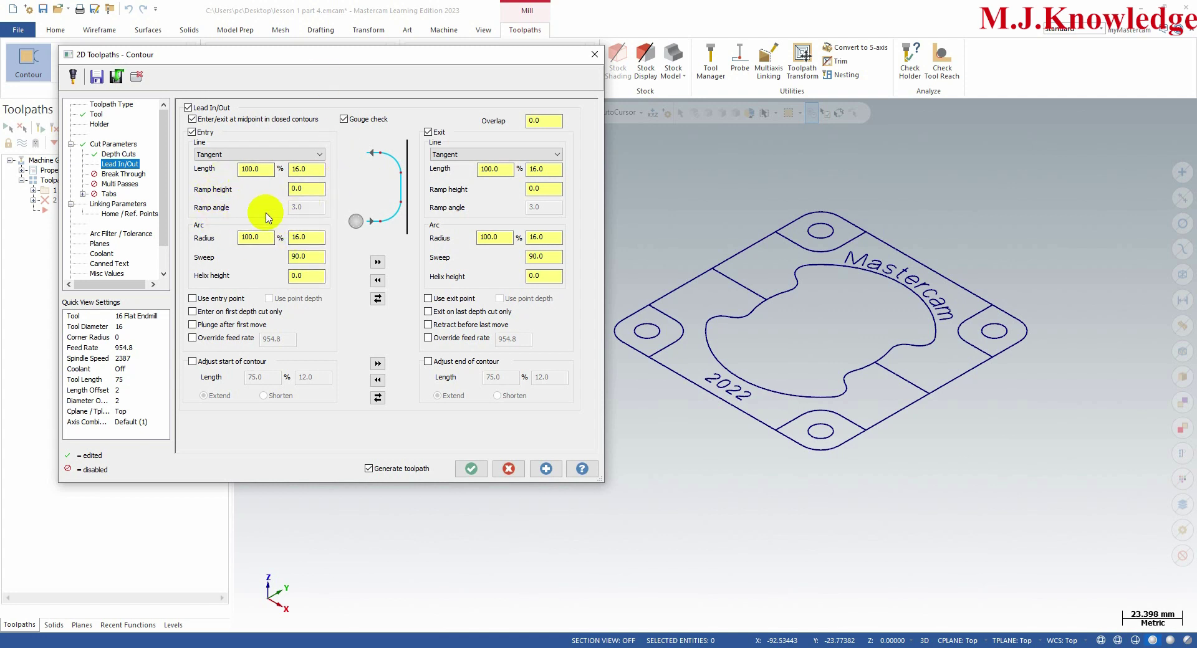
- Set entry and exit lead lines and arc radii to 50% (8.0) with a 1.0 overlap
double_click(252, 169)
type("50")
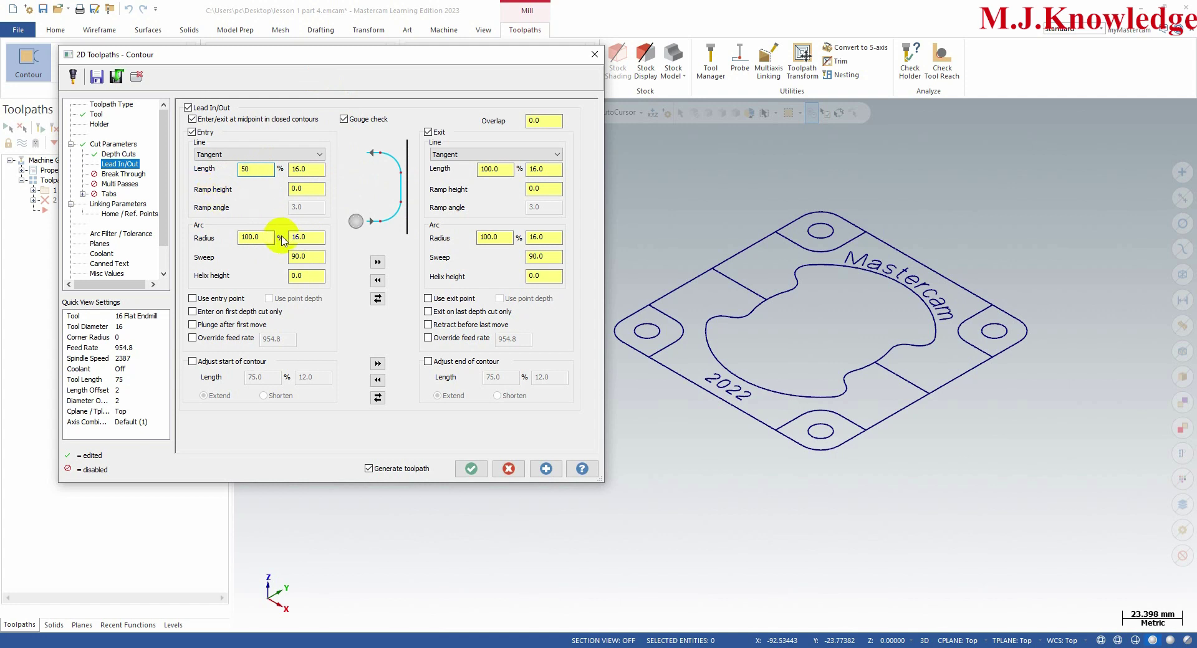
double_click(253, 237)
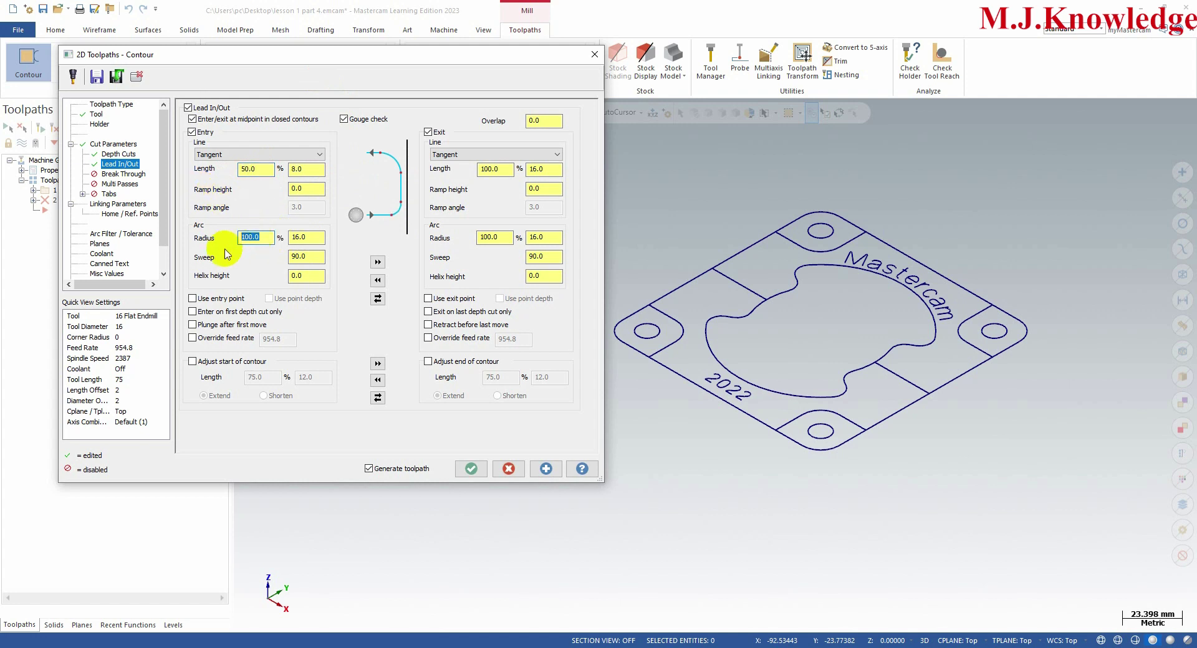
type("50")
left_click(255, 169)
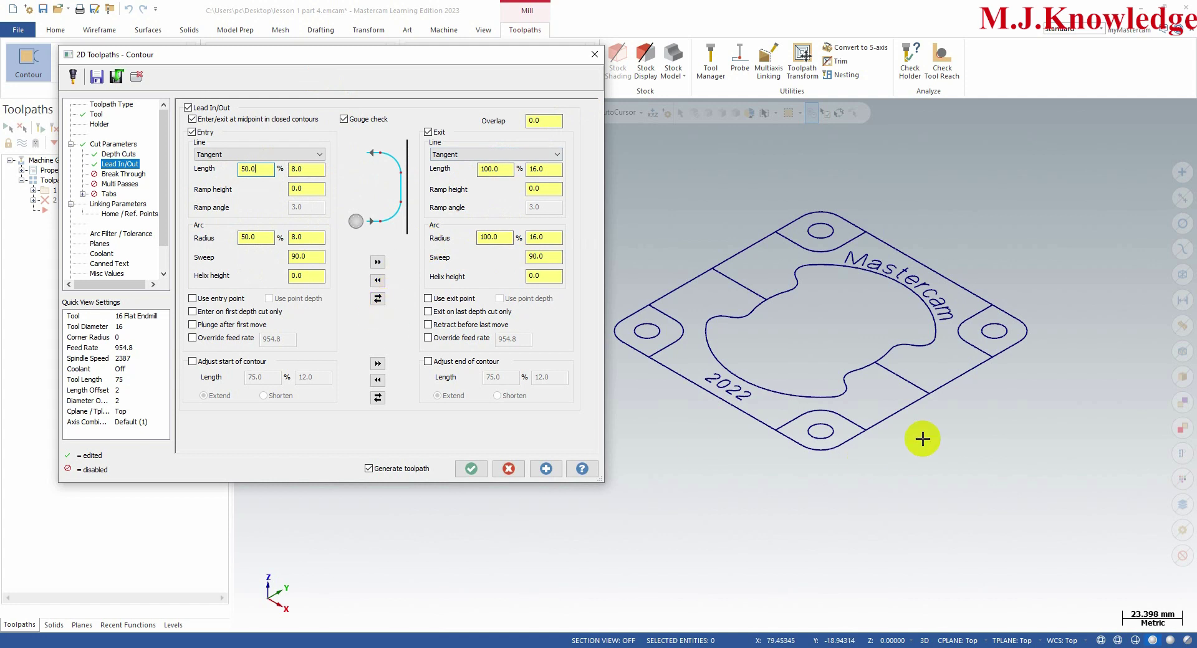
left_click(533, 240)
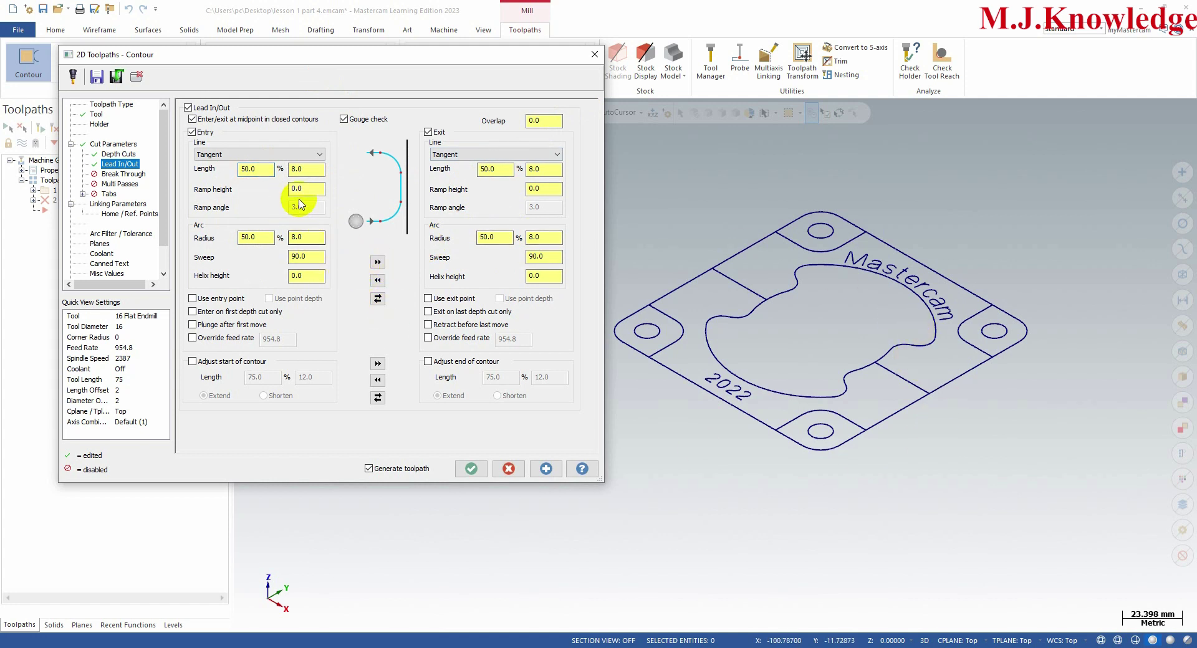
left_click(536, 188)
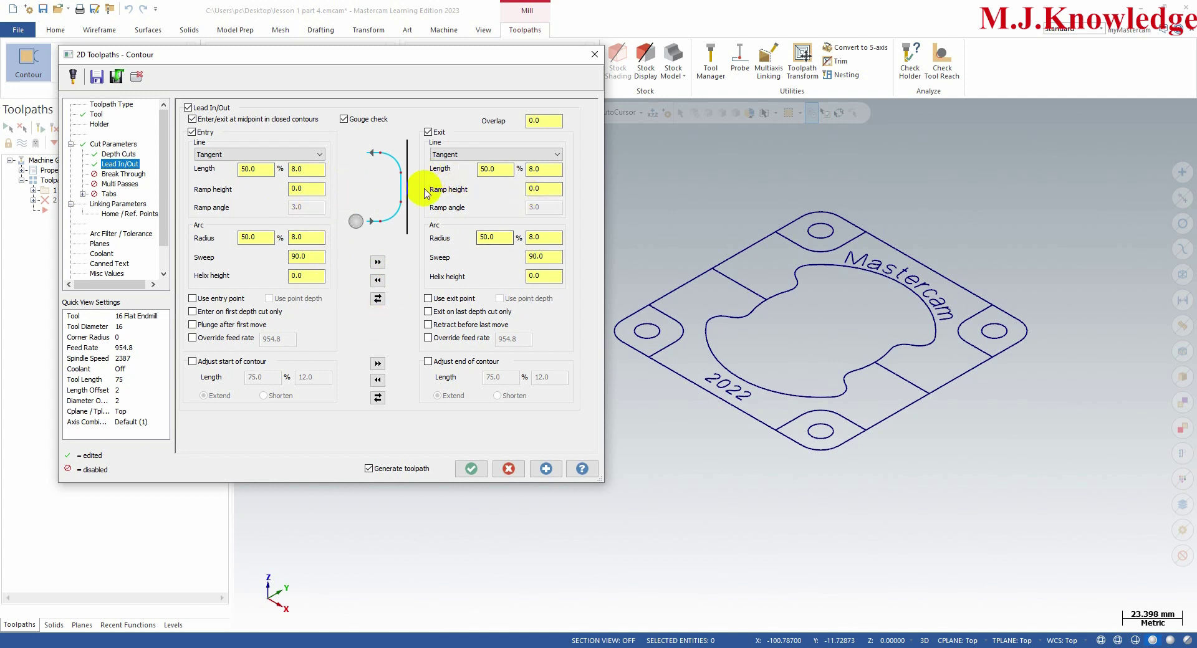
left_click(265, 169)
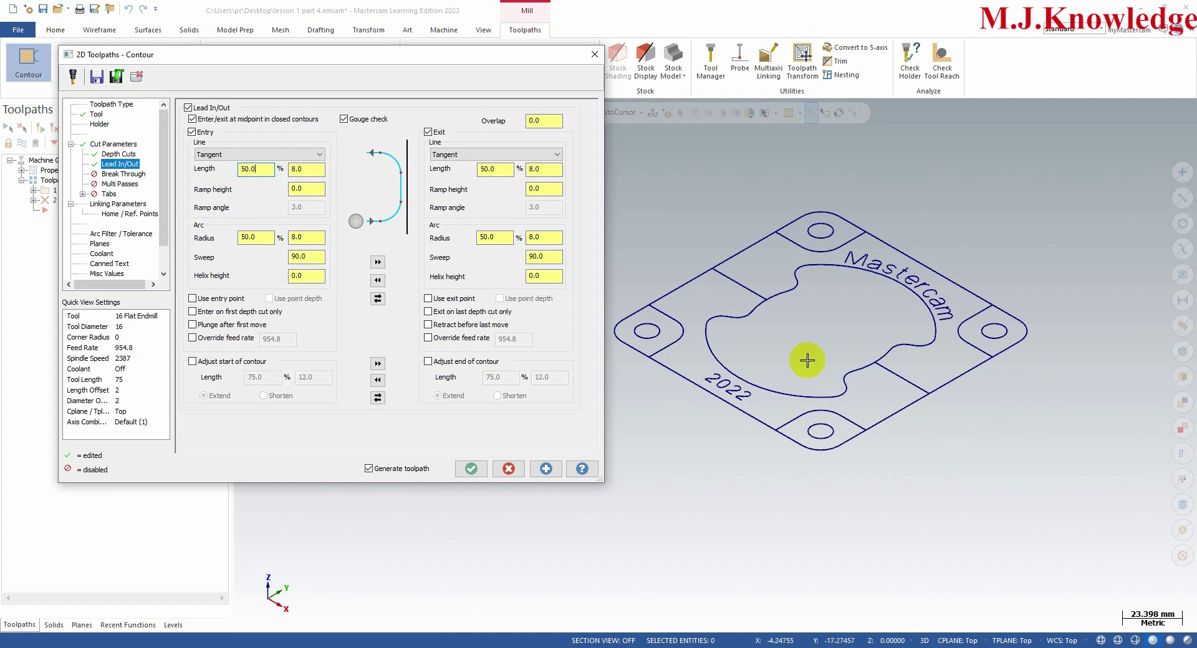
left_click(253, 237)
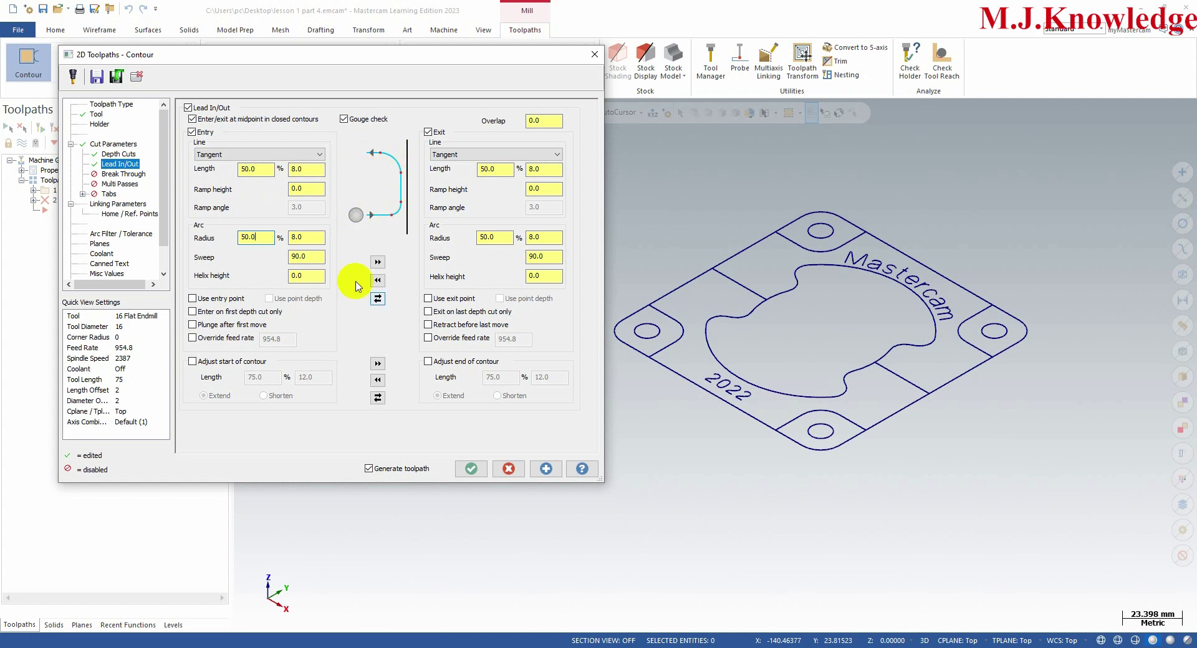
left_click(543, 120)
type("1")
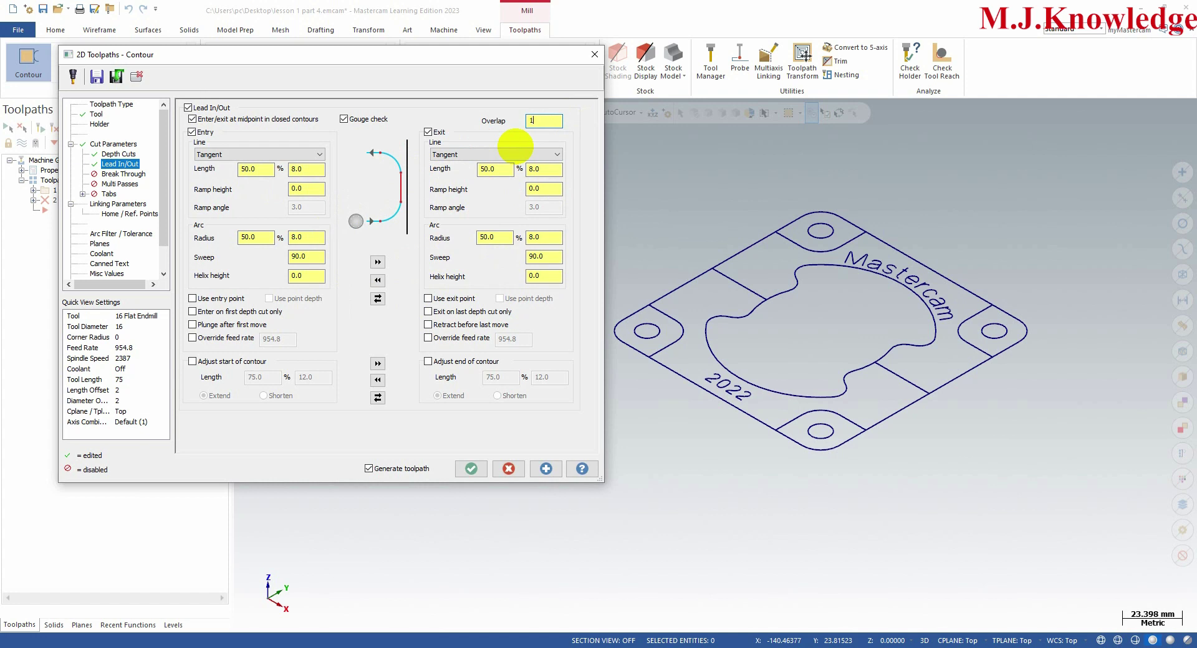
left_click(496, 169)
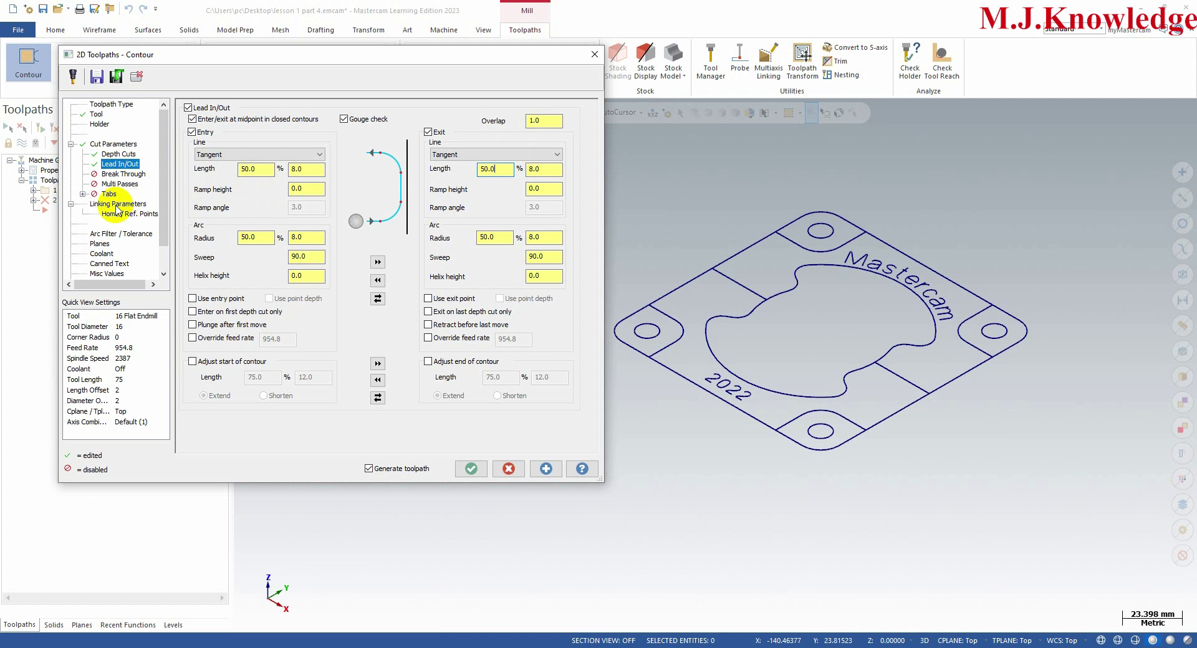
- In Linking Parameters, use clearance only at start/end, top of stock 0.0, depth -15.0
left_click(117, 205)
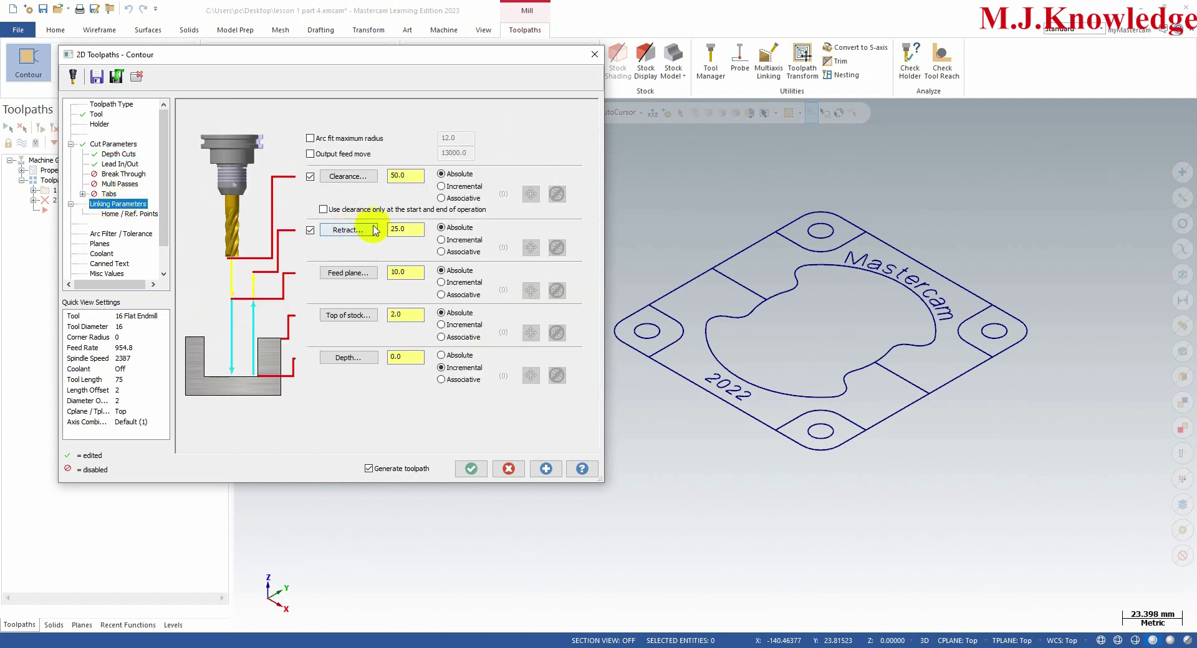
left_click(323, 210)
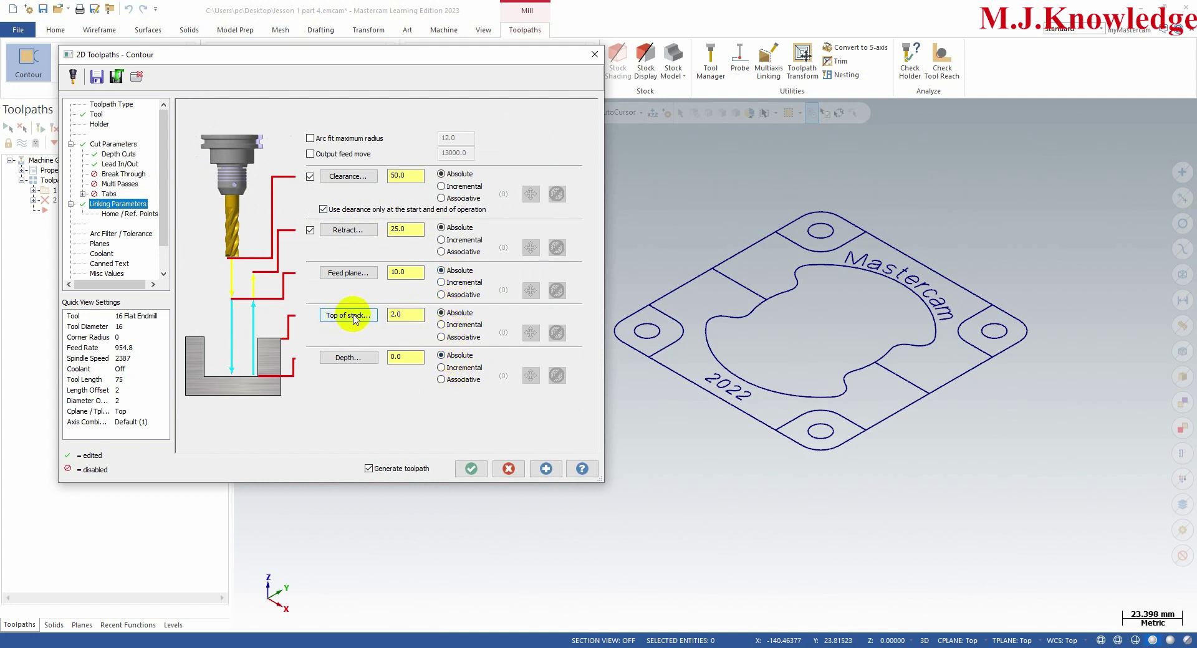
double_click(396, 314)
type("0")
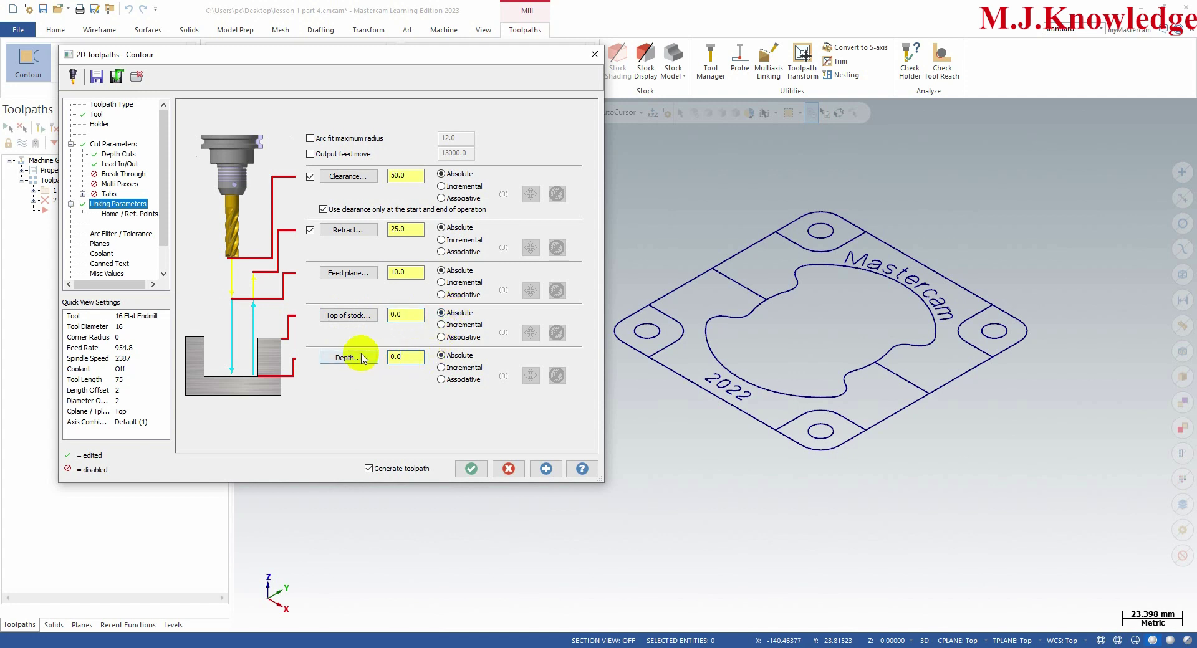
double_click(402, 356)
type("-15")
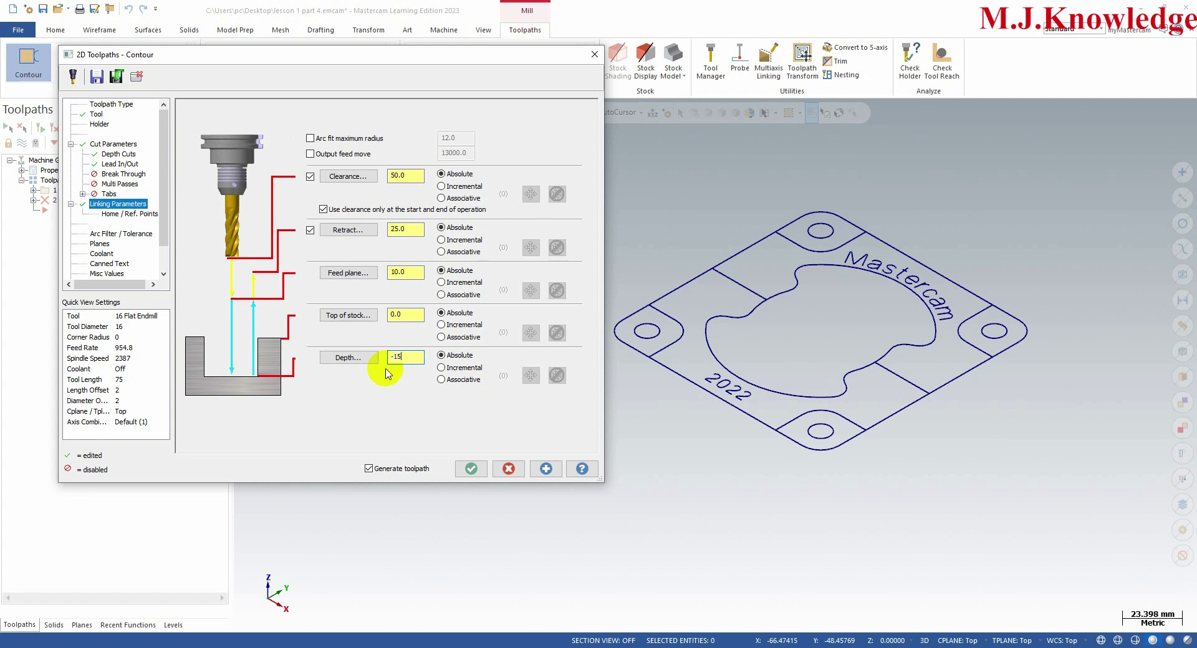
left_click(410, 319)
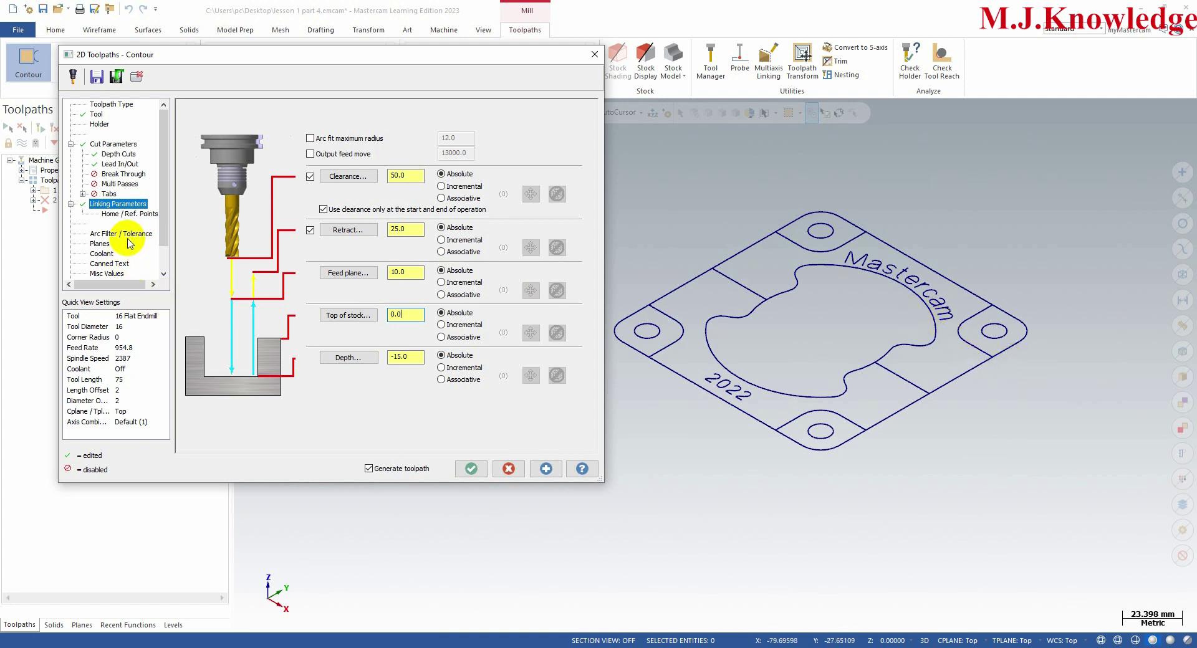
- Copy the working origin to the contour's tool plane and construction plane
left_click(108, 194)
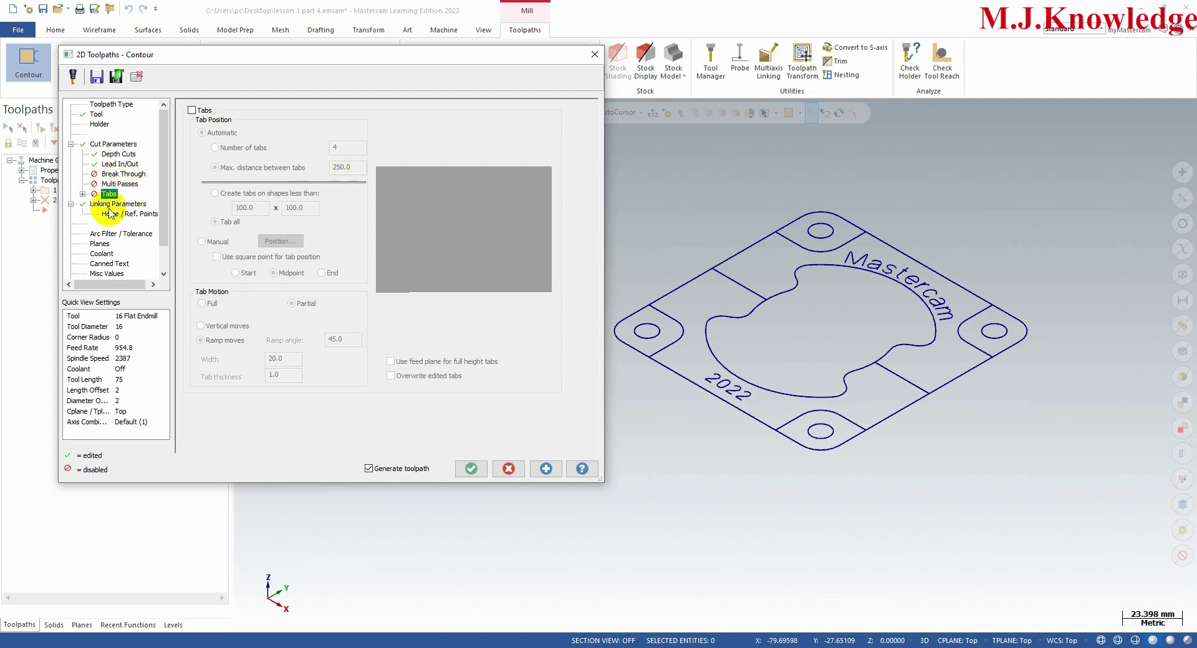
left_click(108, 206)
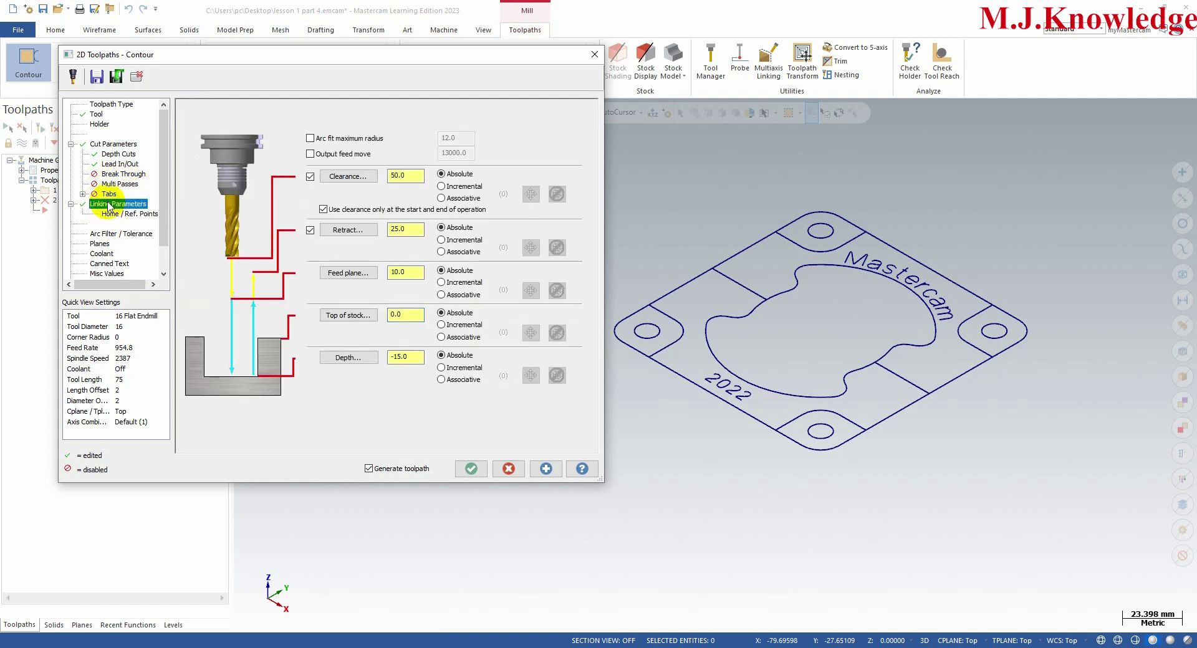
left_click(103, 245)
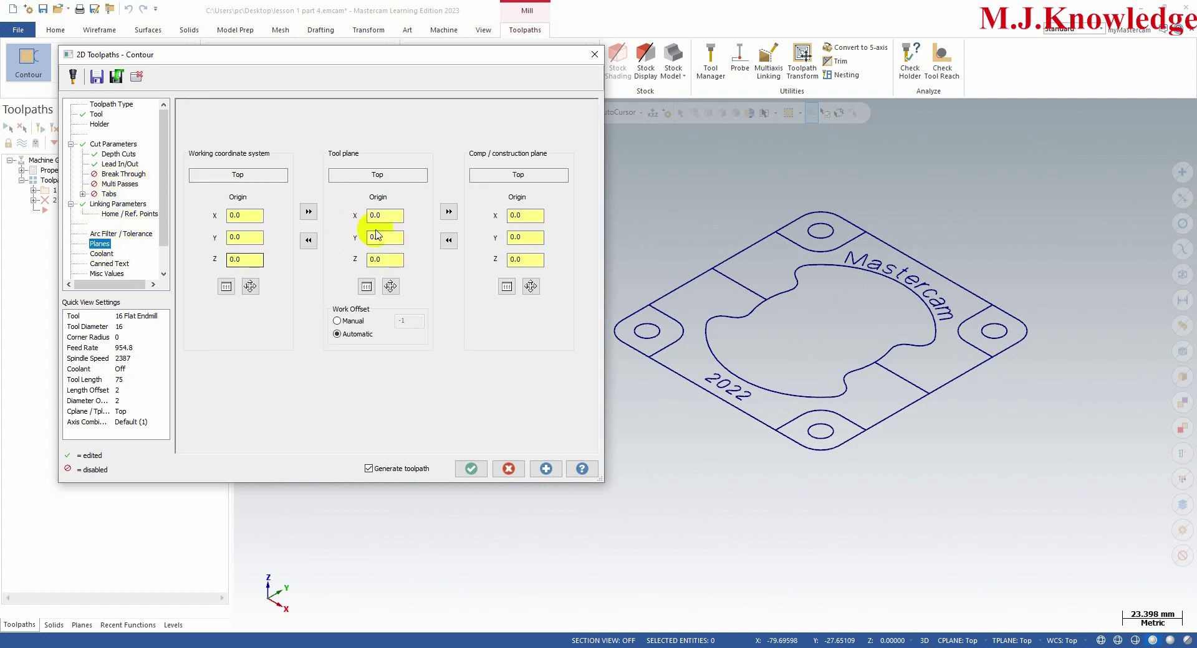
left_click(305, 212)
left_click(449, 212)
- Set Flood coolant to On for the contour toolpath
left_click(102, 255)
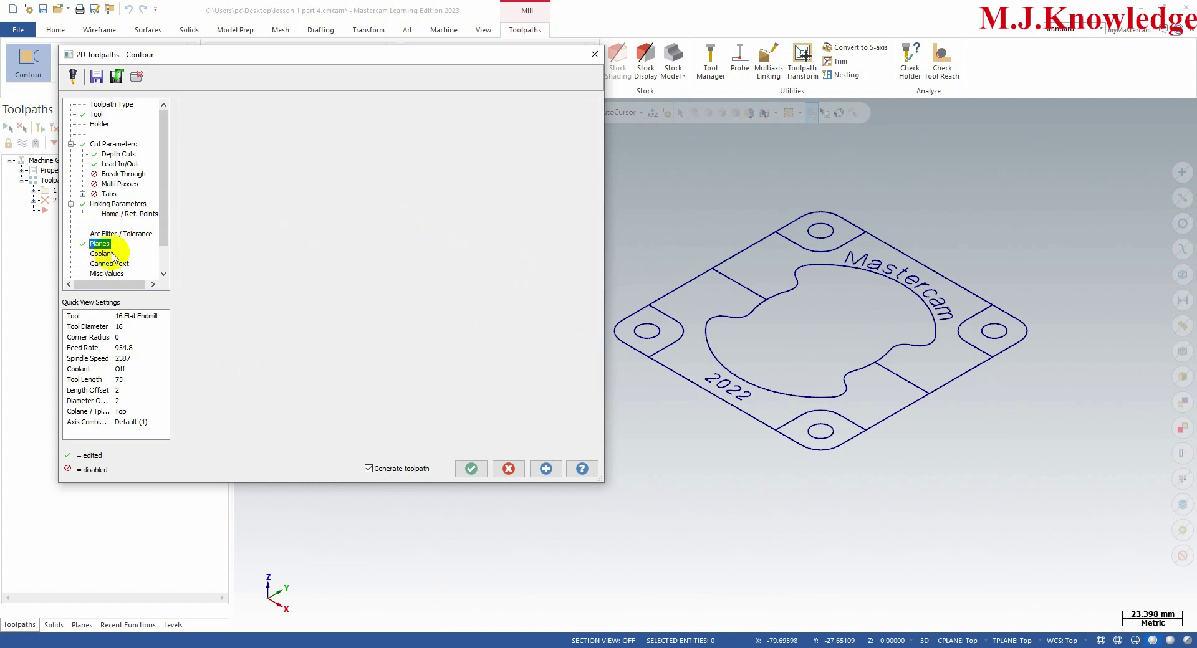
left_click(399, 175)
left_click(378, 187)
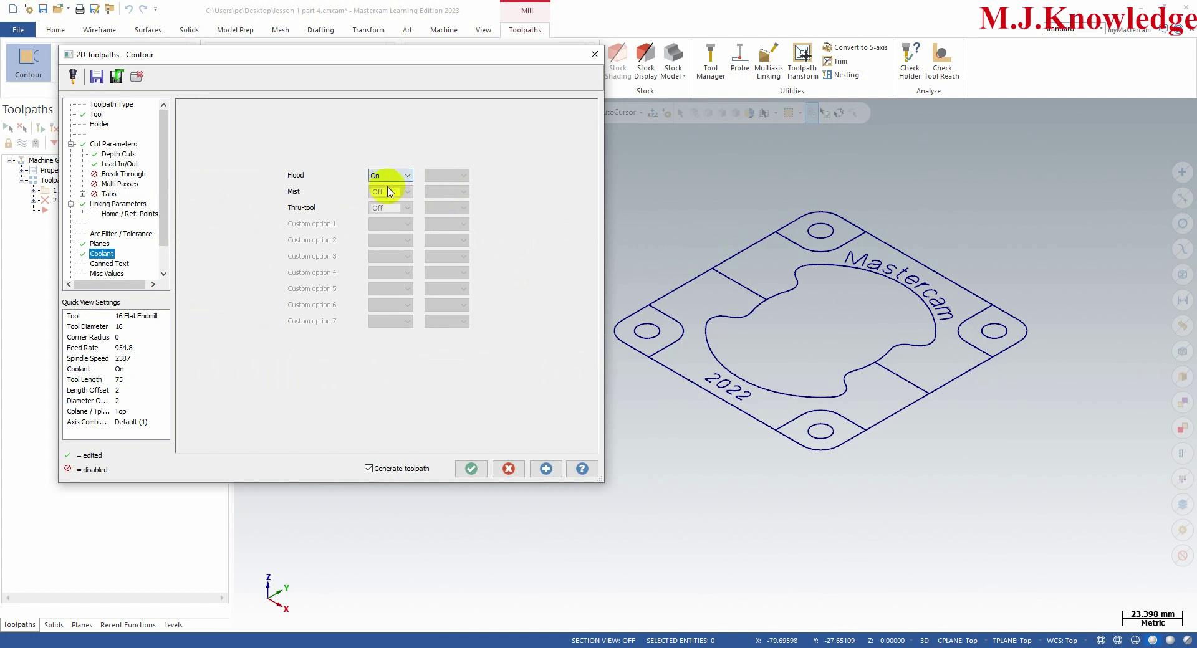
- Regenerate the contour and review its passes around the plate, returning to Cut Parameters
left_click(546, 469)
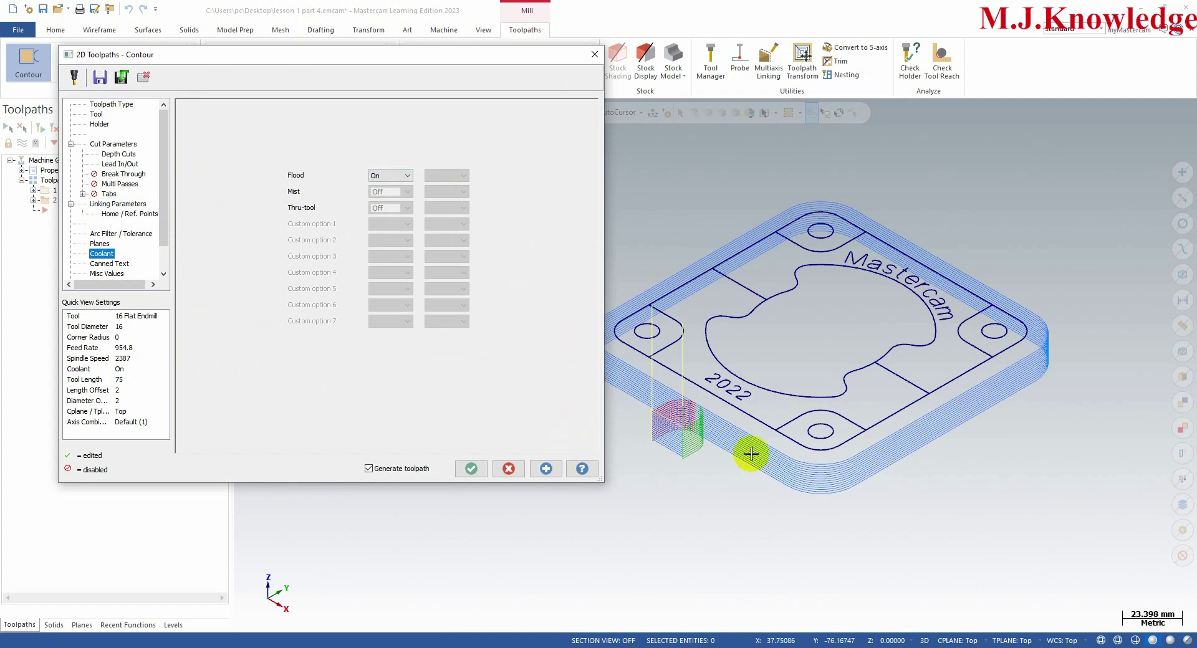
scroll(844, 384, "down", 1)
scroll(844, 384, "down", 1)
scroll(831, 378, "down", 1)
scroll(831, 379, "down", 2)
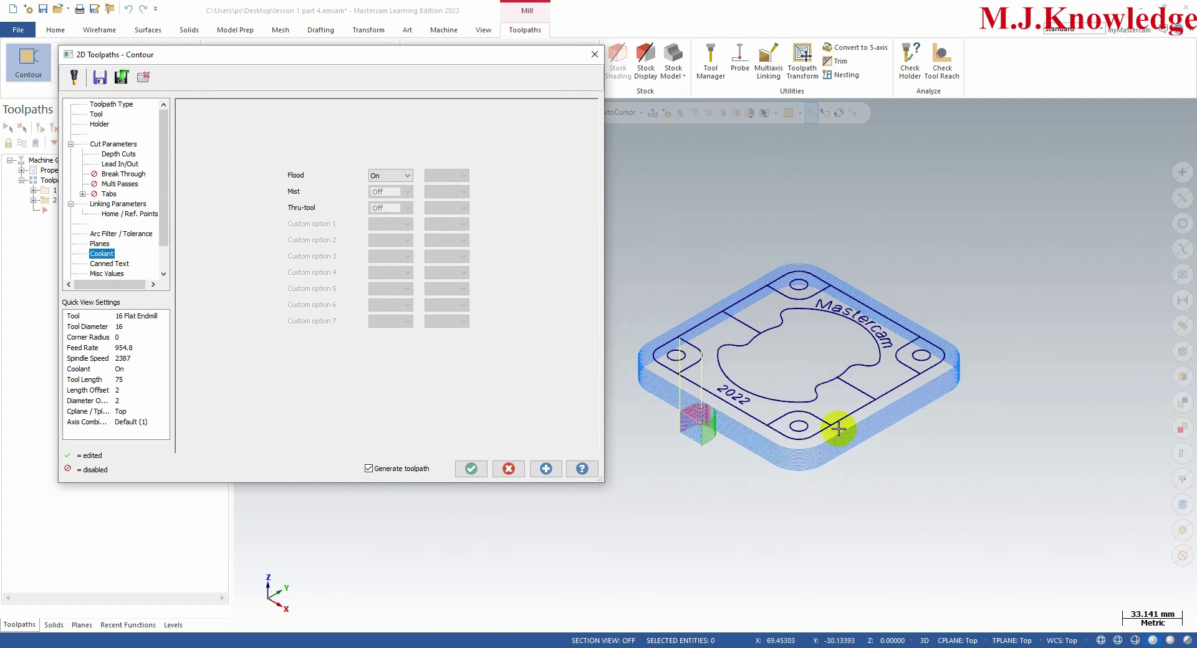
scroll(700, 430, "up", 1)
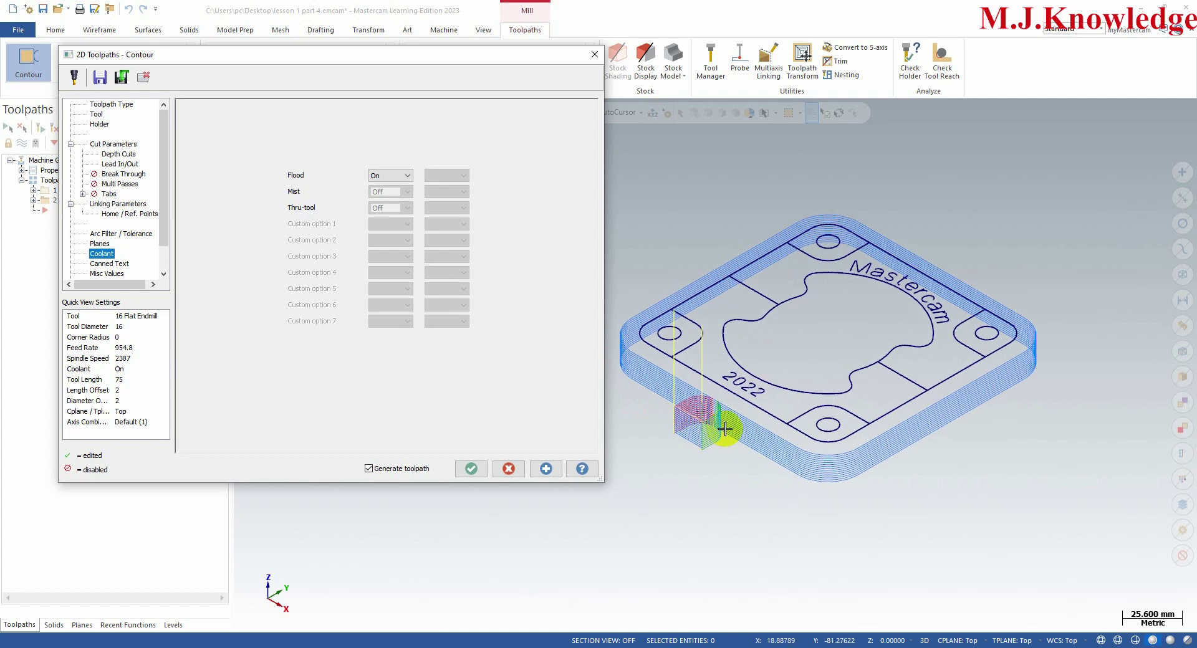
scroll(708, 428, "up", 2)
scroll(726, 422, "up", 1)
scroll(671, 415, "up", 2)
scroll(713, 409, "up", 1)
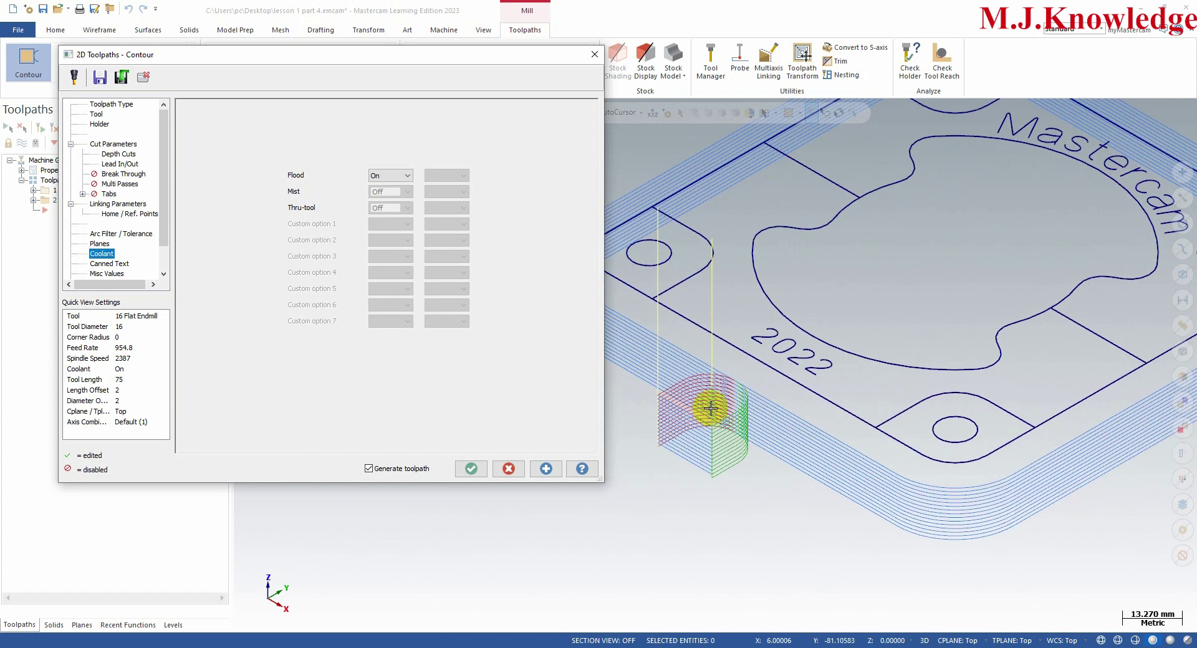
scroll(839, 414, "down", 1)
scroll(738, 441, "up", 1)
scroll(755, 457, "up", 1)
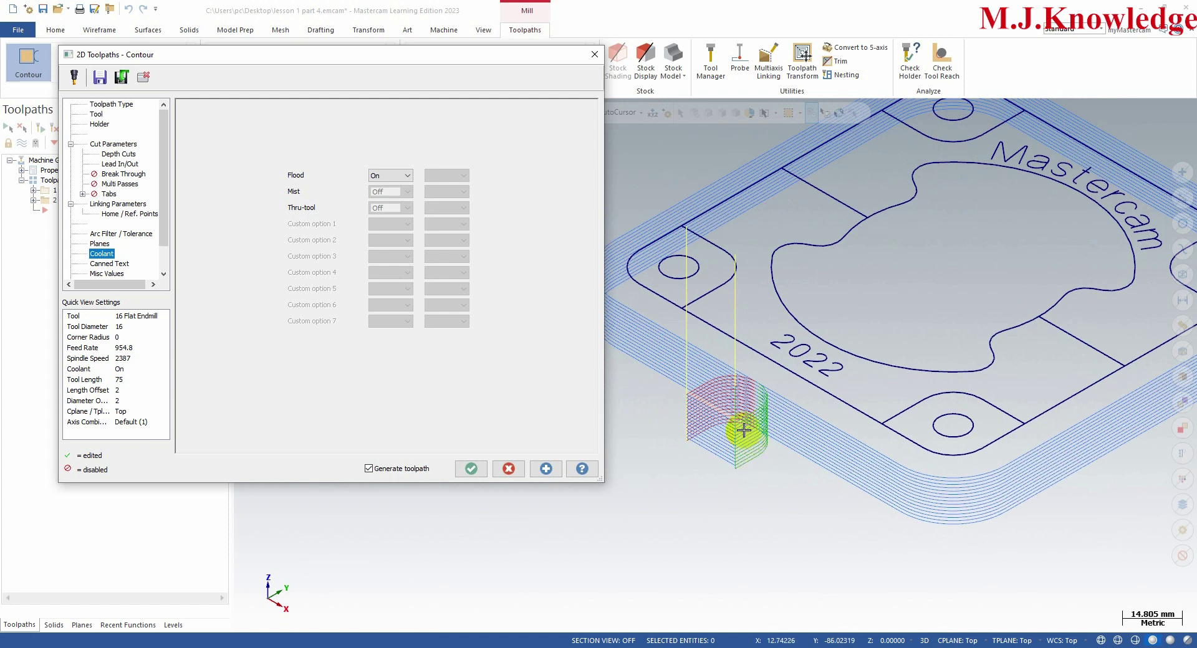
scroll(739, 426, "up", 1)
scroll(730, 420, "up", 1)
scroll(730, 419, "up", 1)
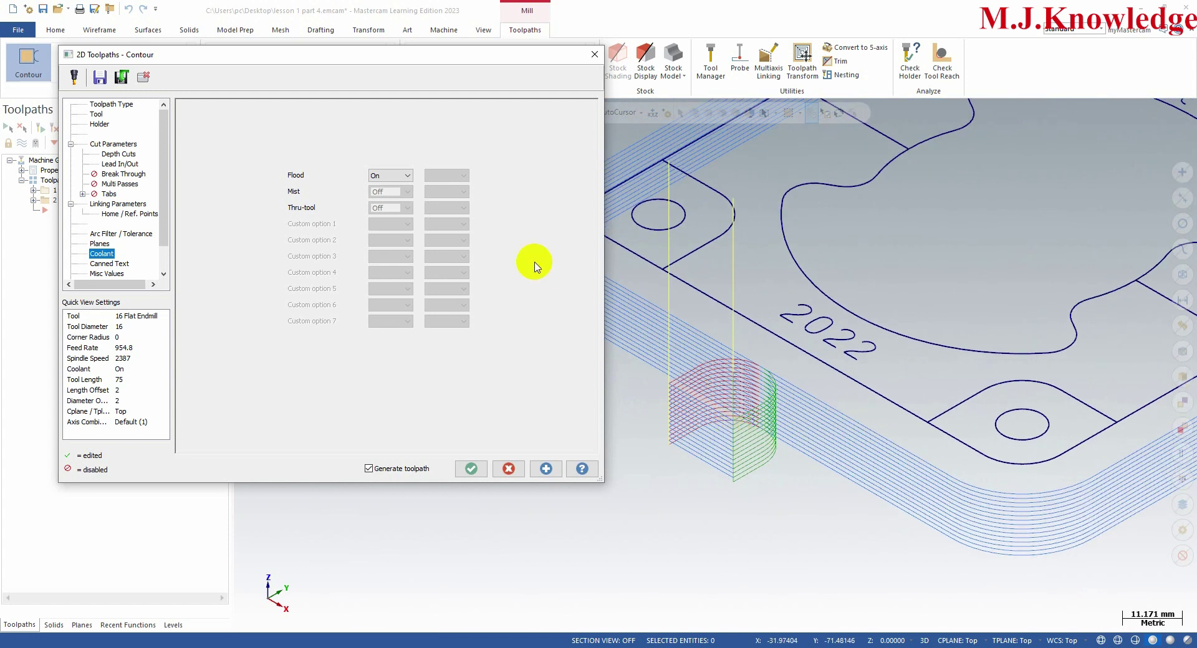
left_click(113, 144)
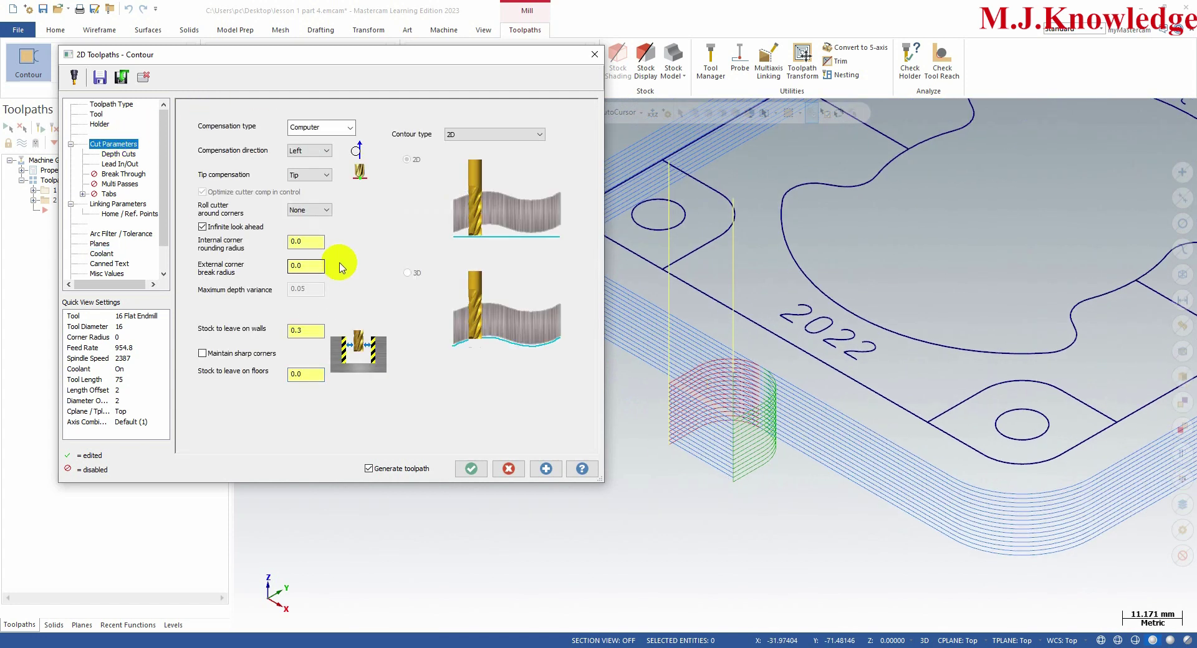
- Set the entry line and 90° arc to 8.0, copy them to the exit, and regenerate
left_click(121, 165)
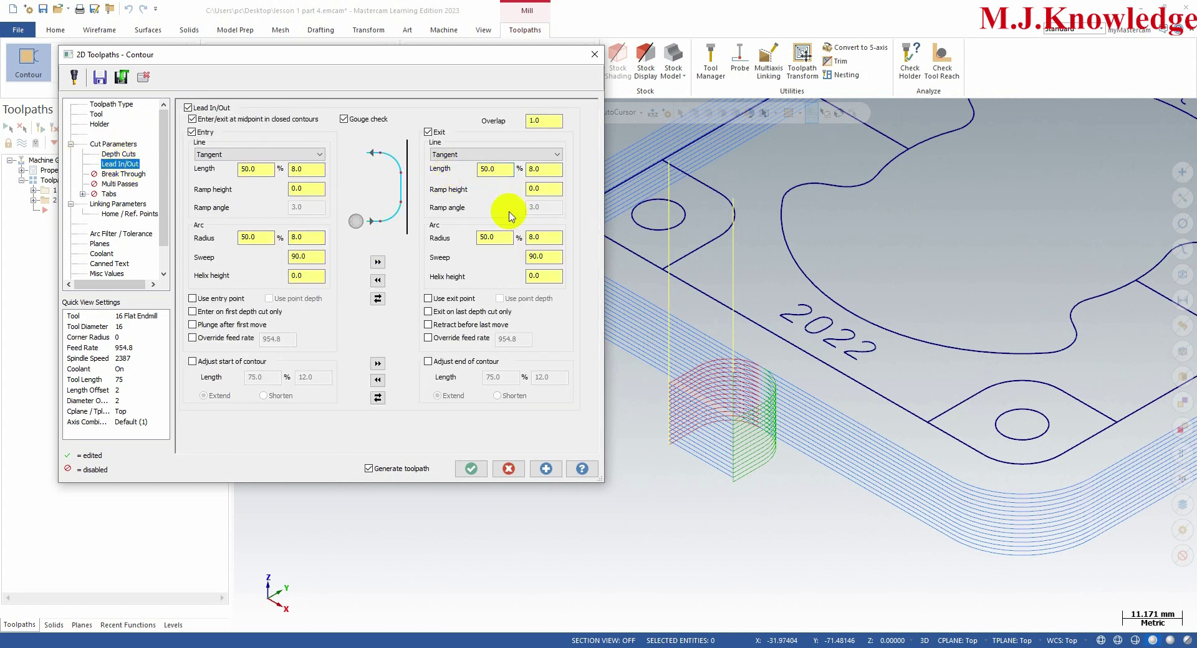
double_click(265, 170)
type("30")
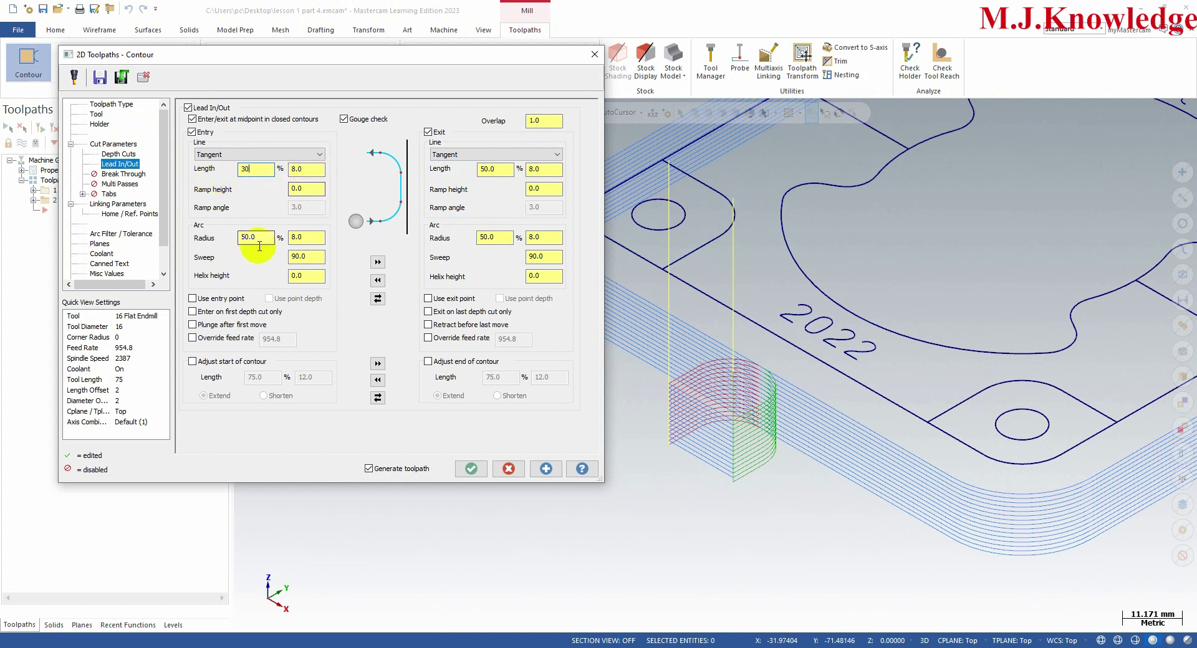
double_click(265, 237)
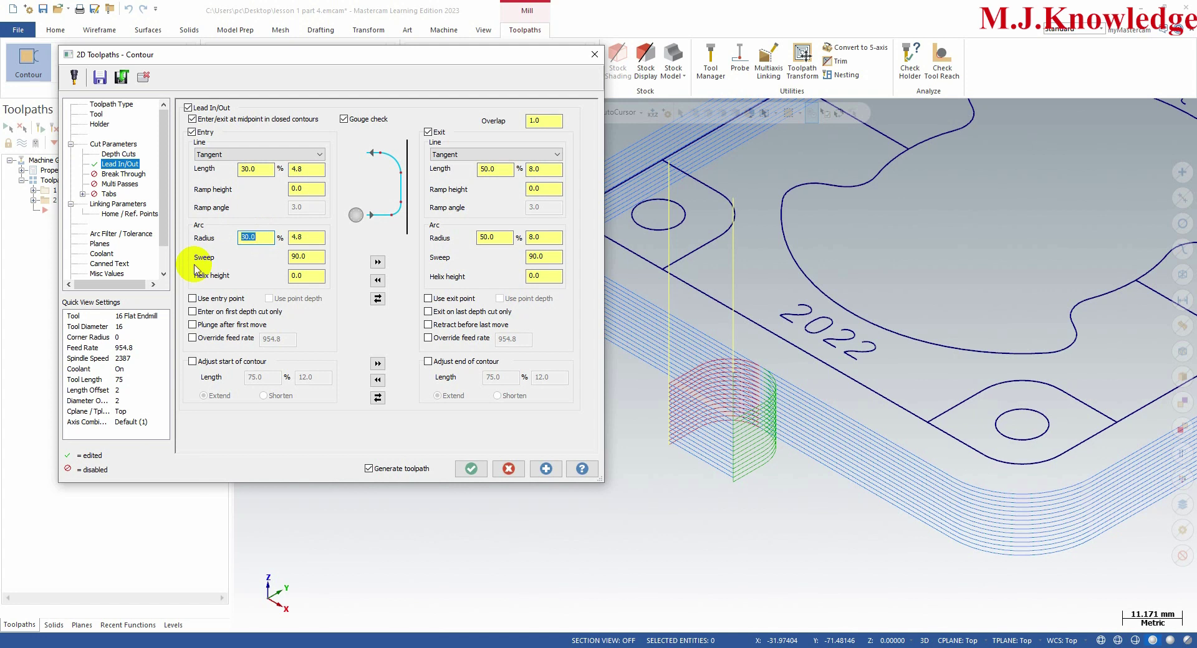
left_click(377, 262)
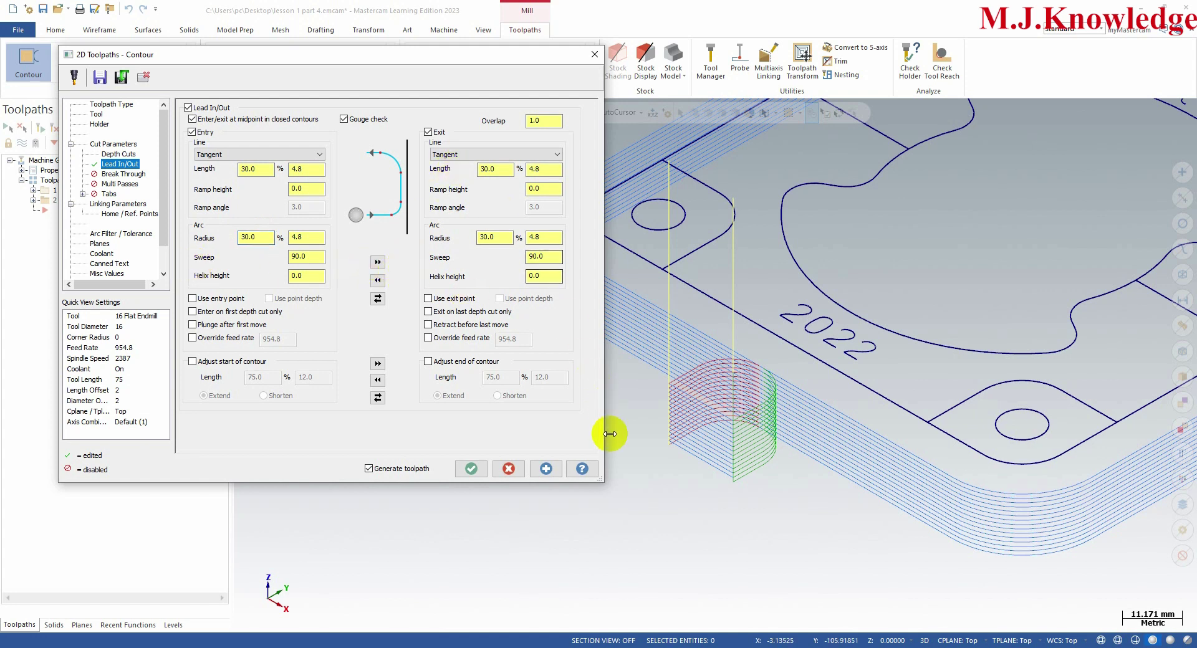
left_click(546, 469)
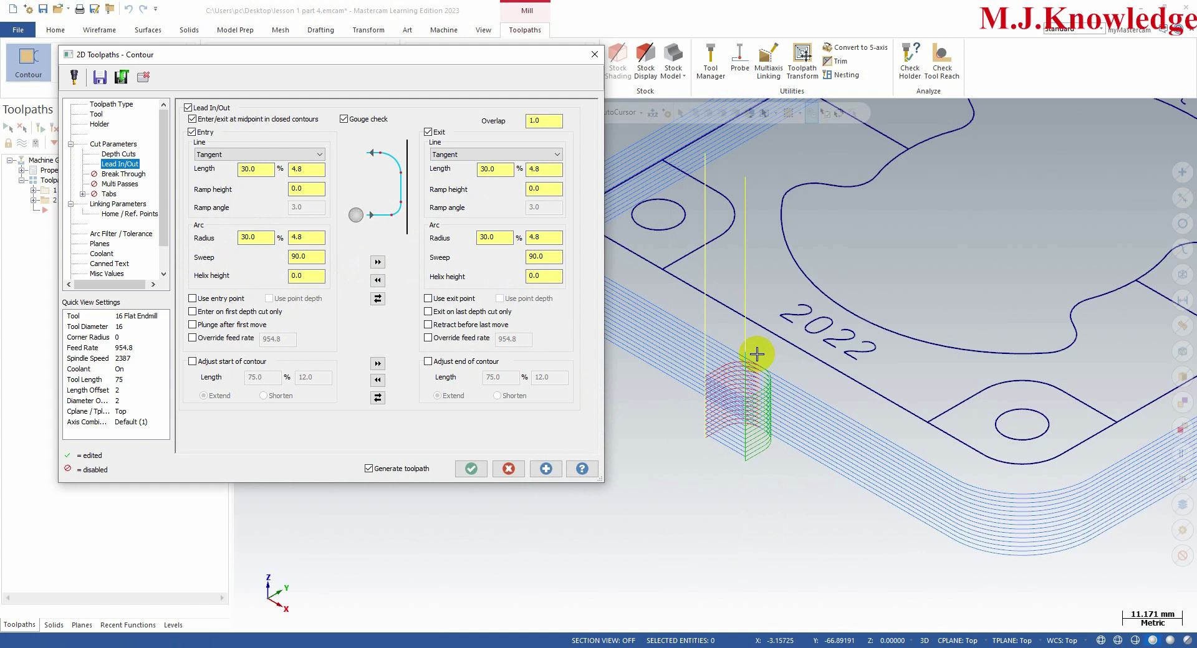
scroll(757, 359, "down", 2)
scroll(756, 379, "up", 3)
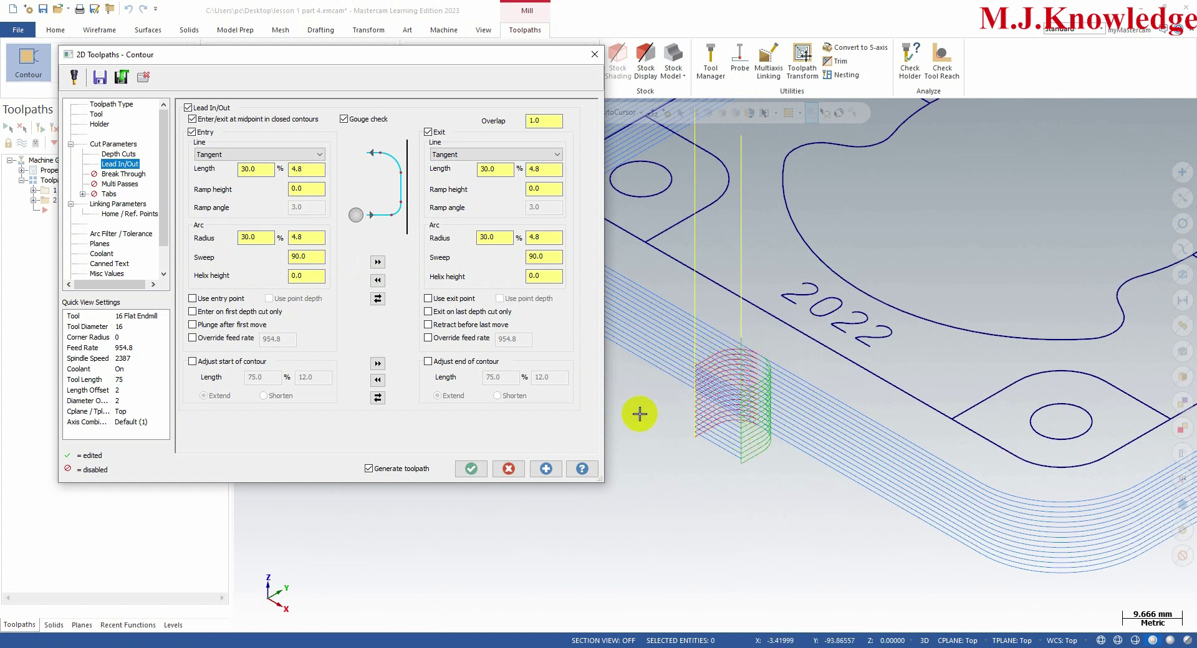
- Adjust the entry line length and entry arc radius values again
double_click(265, 168)
type("50")
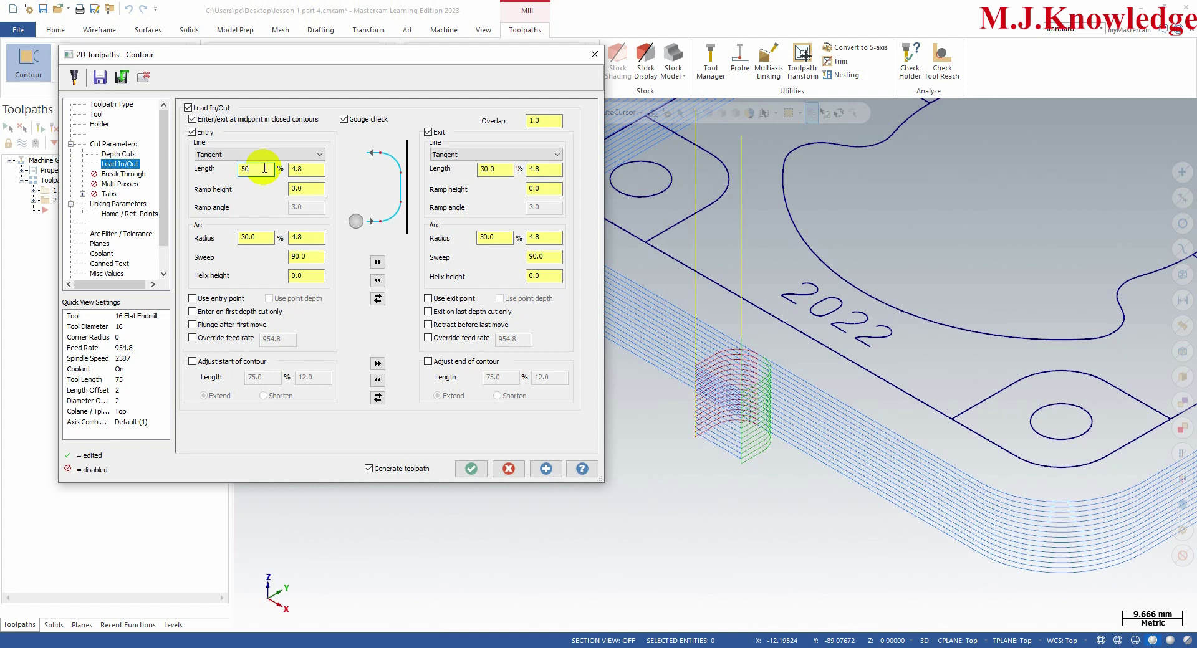
double_click(257, 238)
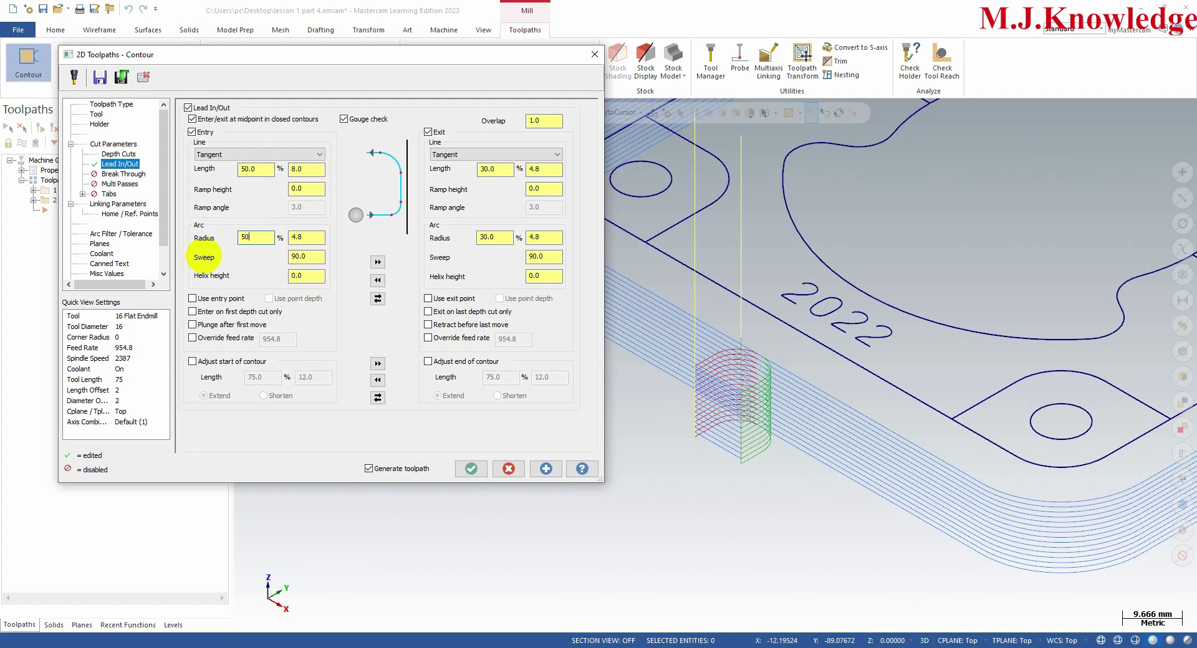
left_click(265, 171)
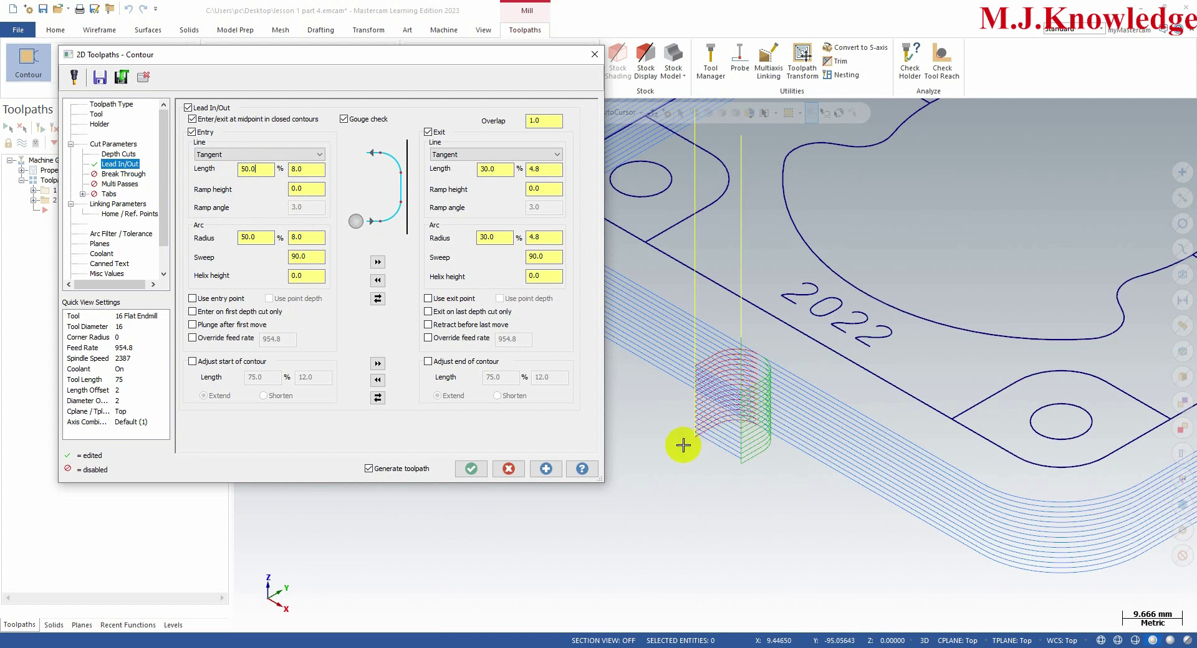
scroll(761, 364, "down", 1)
scroll(762, 363, "down", 1)
scroll(761, 363, "down", 3)
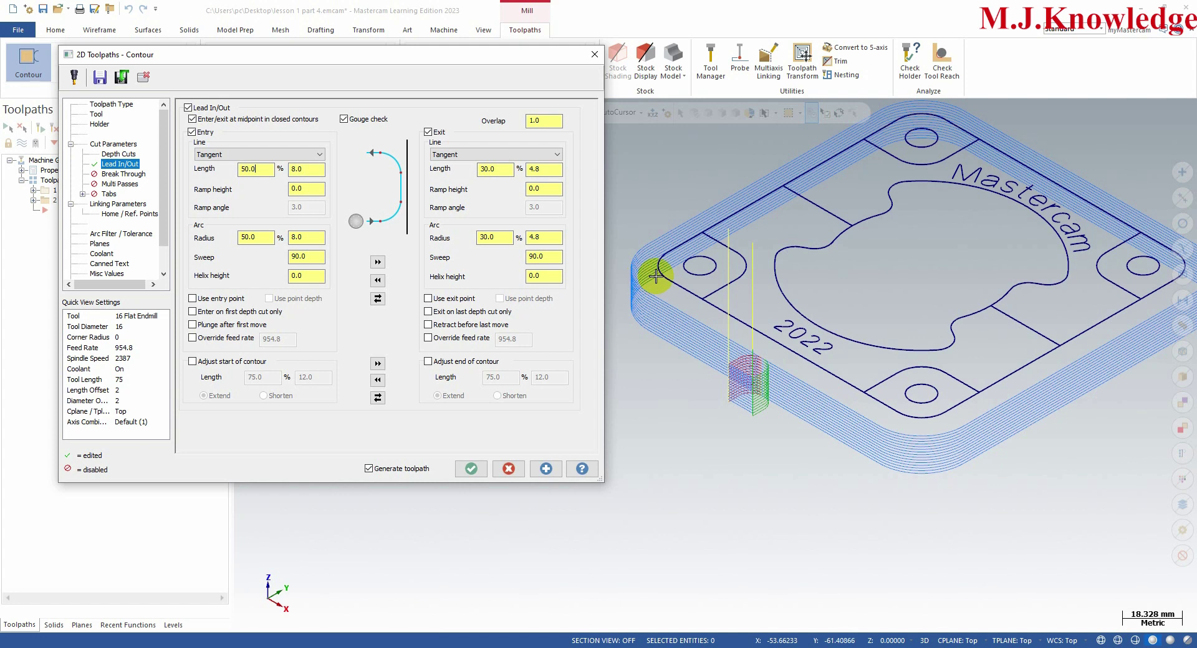
- Trial a lead overlap of 0.0, copy entry leads to exit, and regenerate the preview
left_click(547, 119)
scroll(756, 390, "up", 2)
scroll(756, 390, "up", 2)
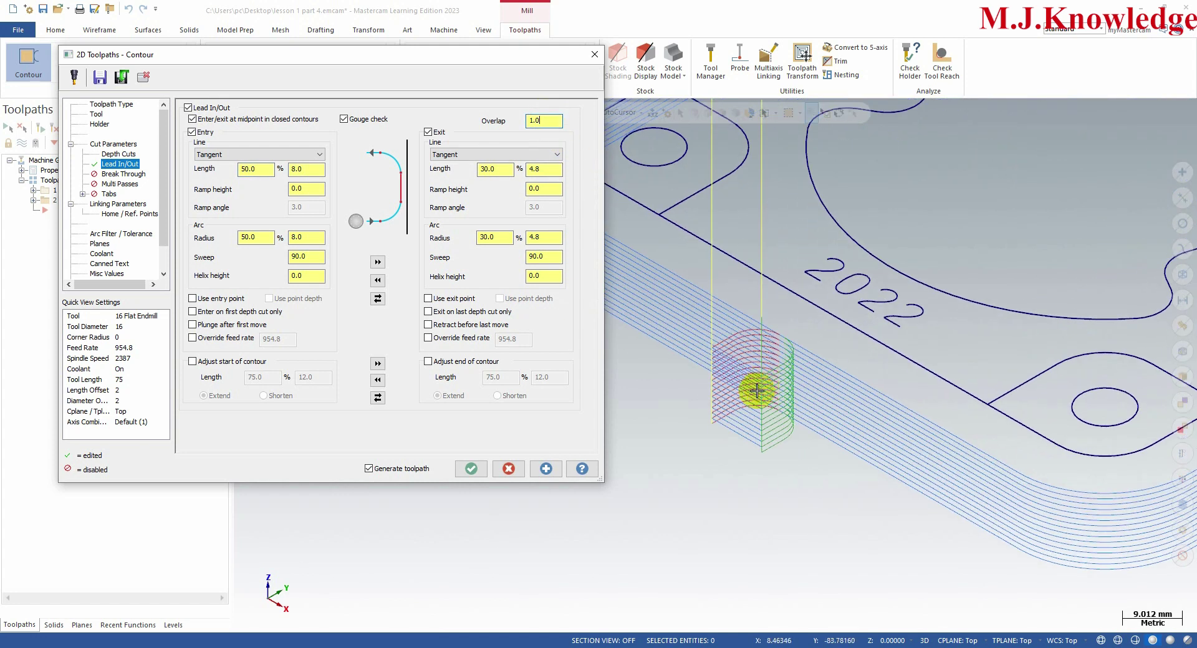
scroll(757, 390, "up", 1)
scroll(751, 399, "up", 1)
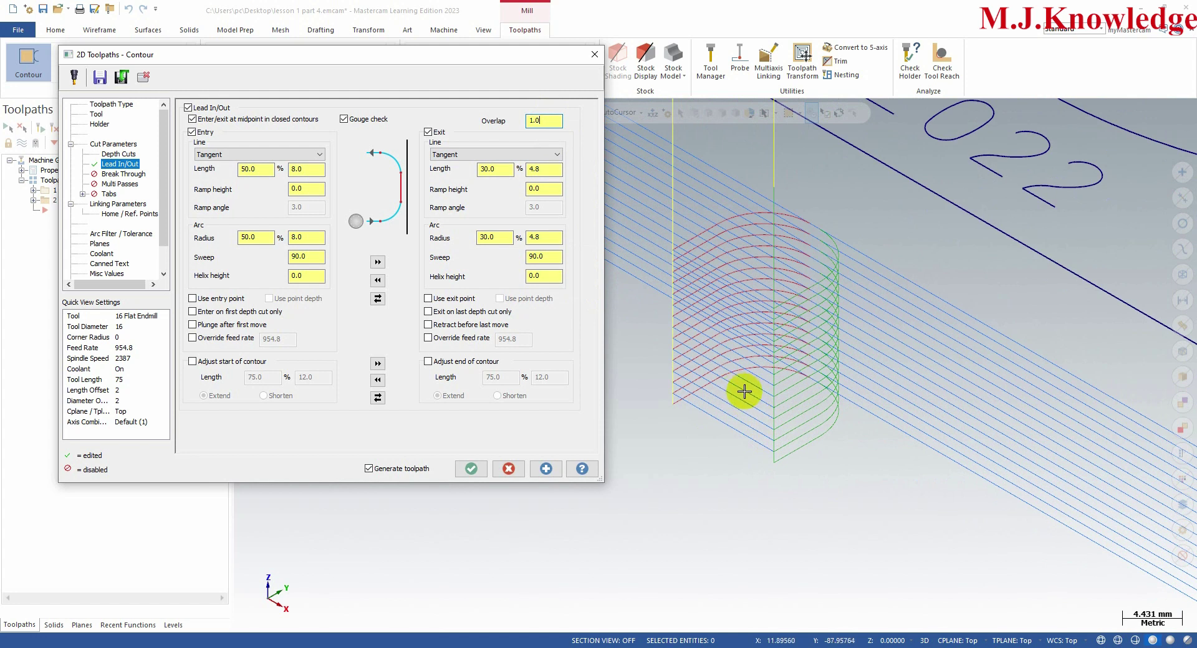
double_click(546, 120)
type("0")
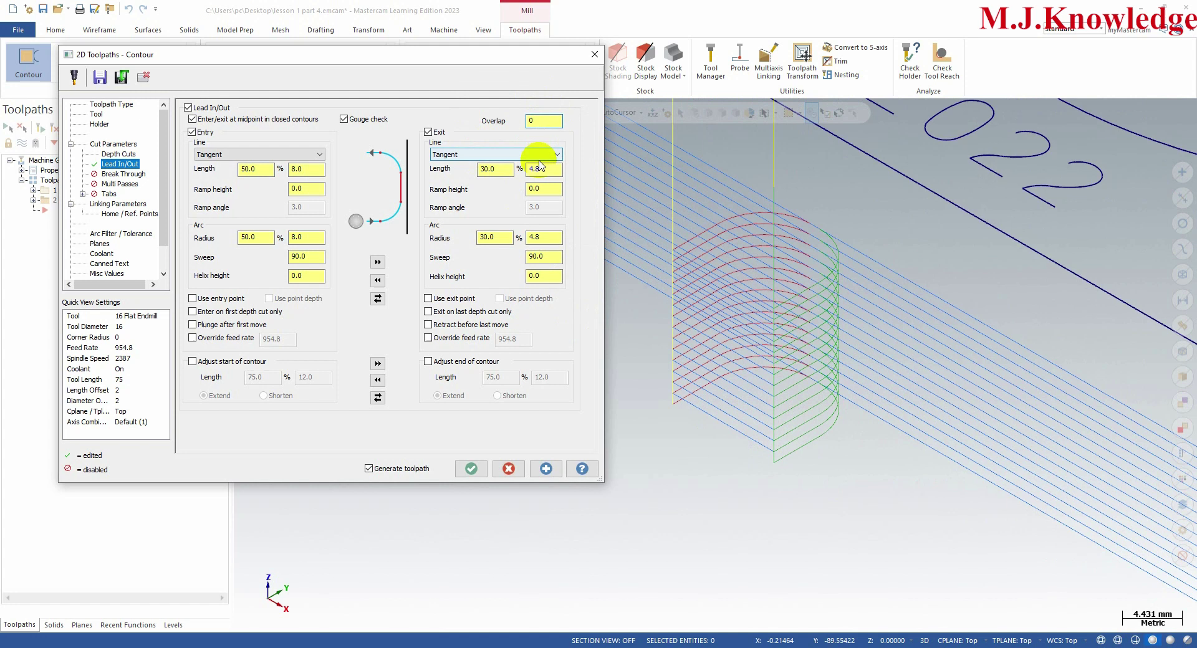
left_click(496, 168)
left_click(378, 263)
left_click(546, 467)
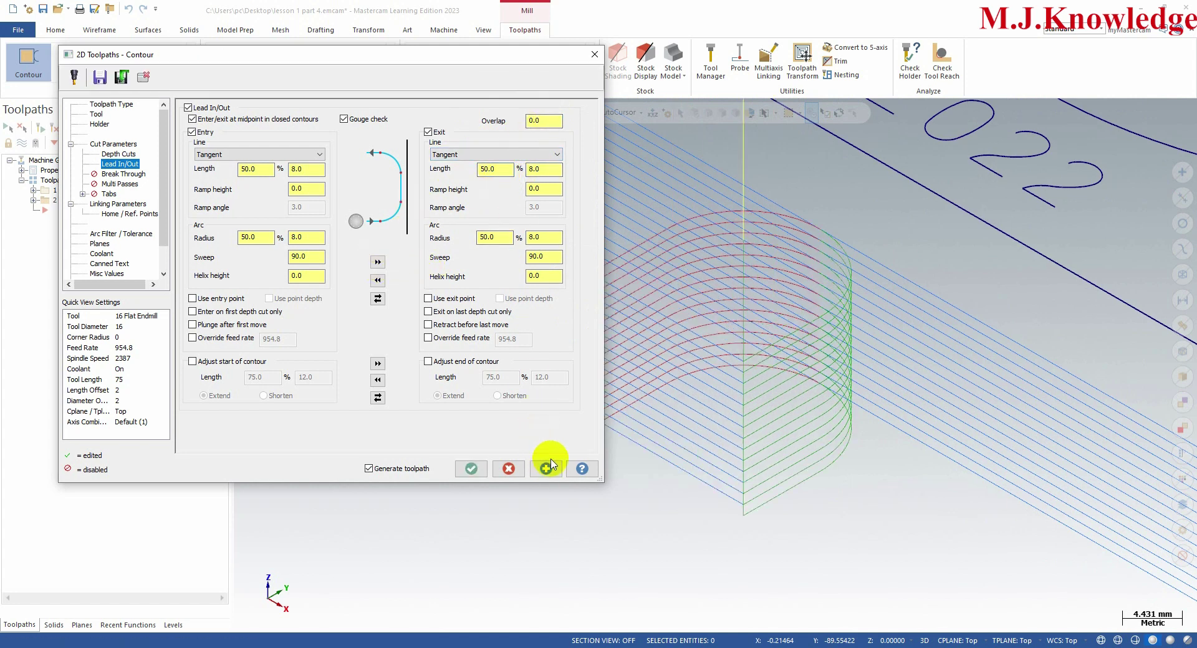
mouse_move(919, 454)
middle_mouse_down()
mouse_move(779, 387)
mouse_move(807, 386)
middle_mouse_up()
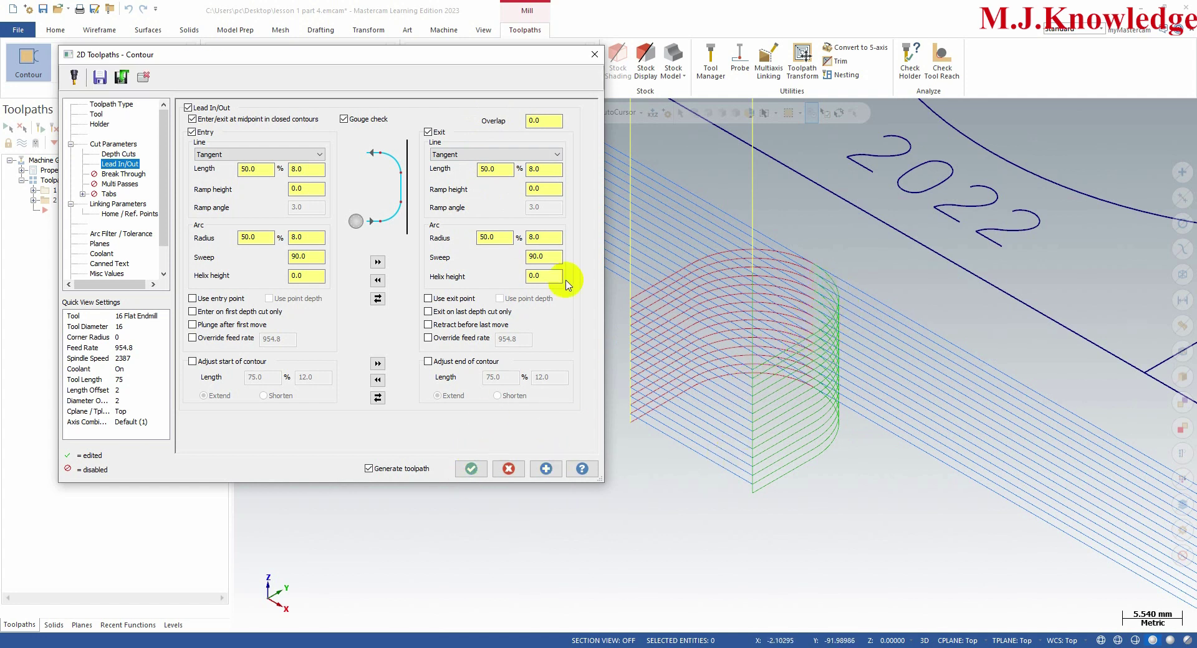
- Set the overlap back to 1.0, regenerate, and inspect the lead arcs
left_click(552, 123)
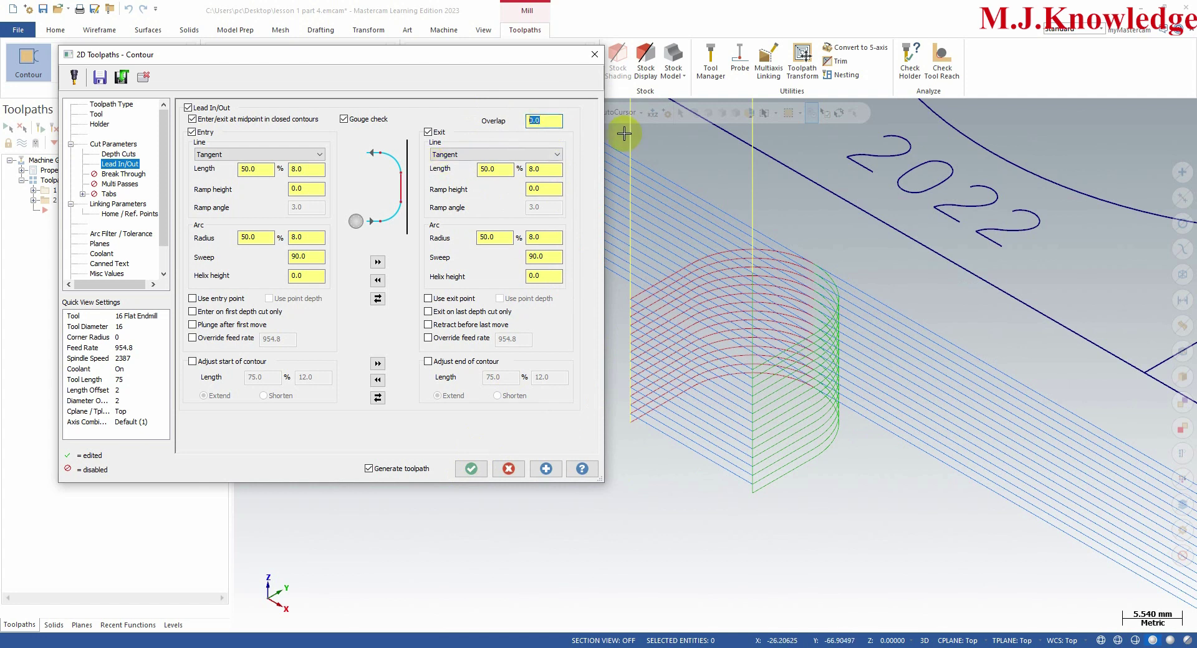
type("1")
left_click(549, 169)
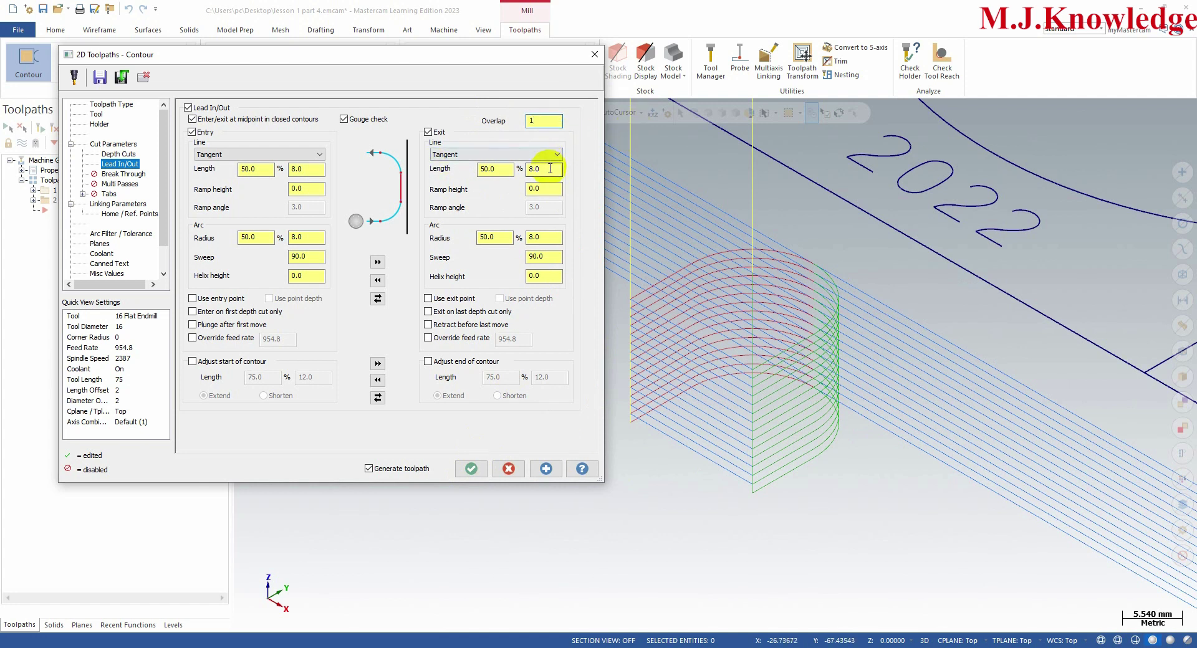
left_click(545, 468)
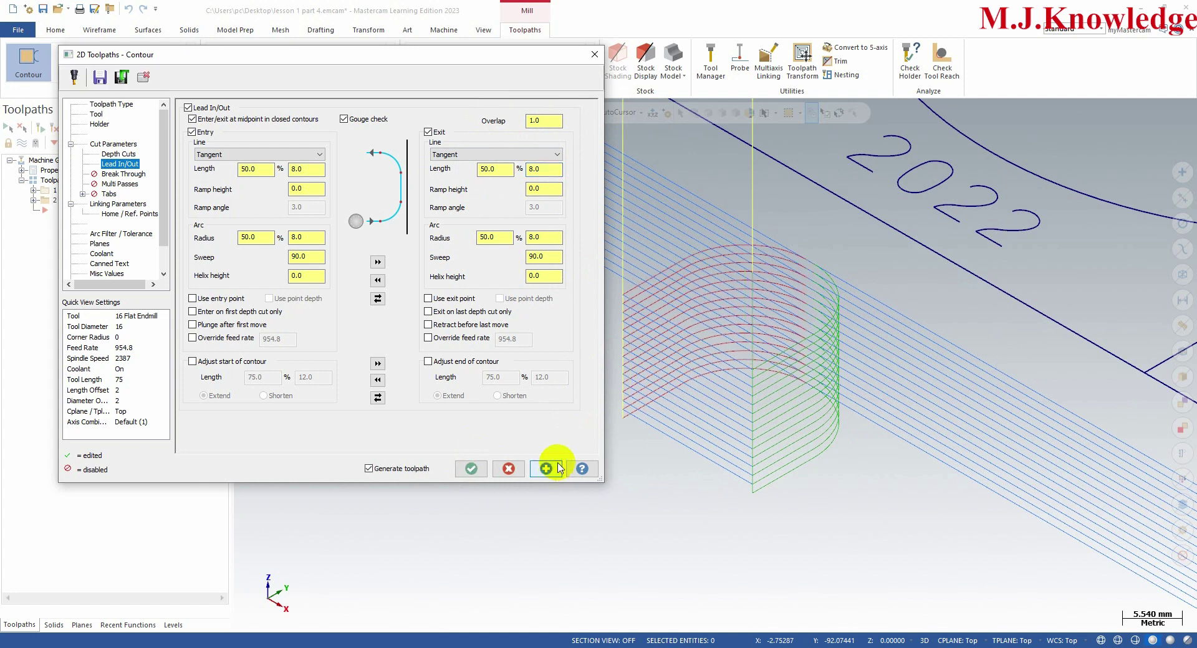
scroll(728, 358, "down", 1)
scroll(761, 340, "down", 1)
scroll(773, 363, "down", 2)
scroll(748, 361, "down", 1)
mouse_move(619, 296)
middle_mouse_down()
mouse_move(756, 342)
mouse_move(854, 470)
middle_mouse_up()
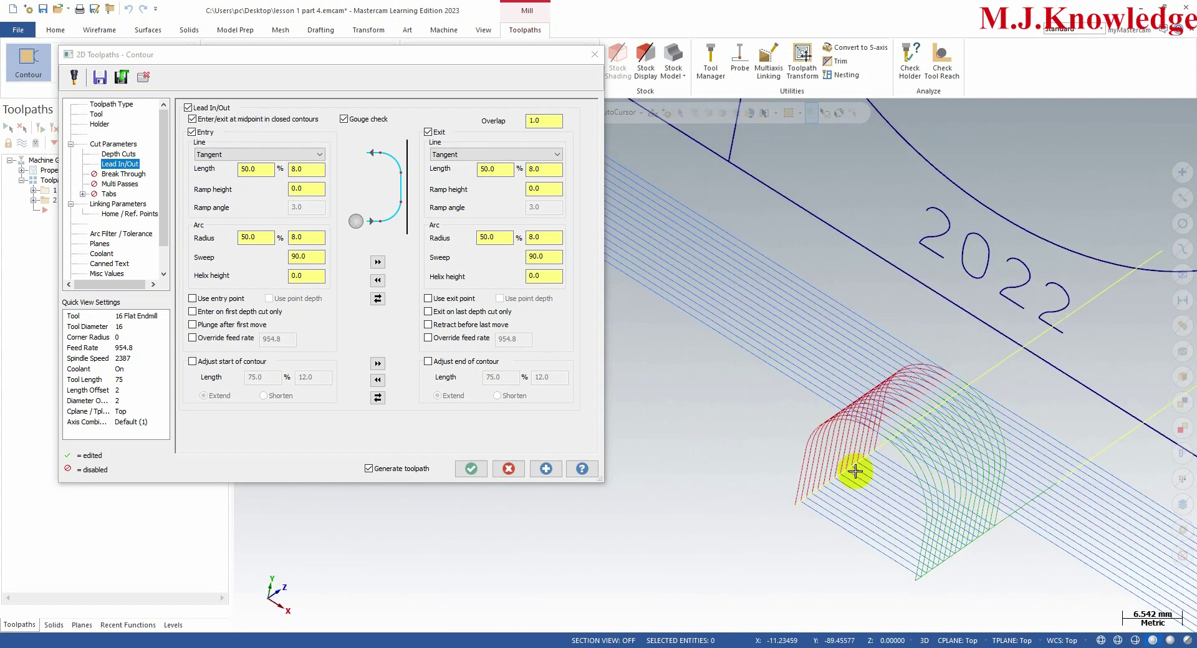
scroll(787, 446, "up", 2)
mouse_move(789, 437)
middle_mouse_down()
mouse_move(895, 446)
mouse_move(873, 457)
mouse_move(697, 409)
mouse_move(714, 399)
middle_mouse_up()
scroll(725, 426, "up", 3)
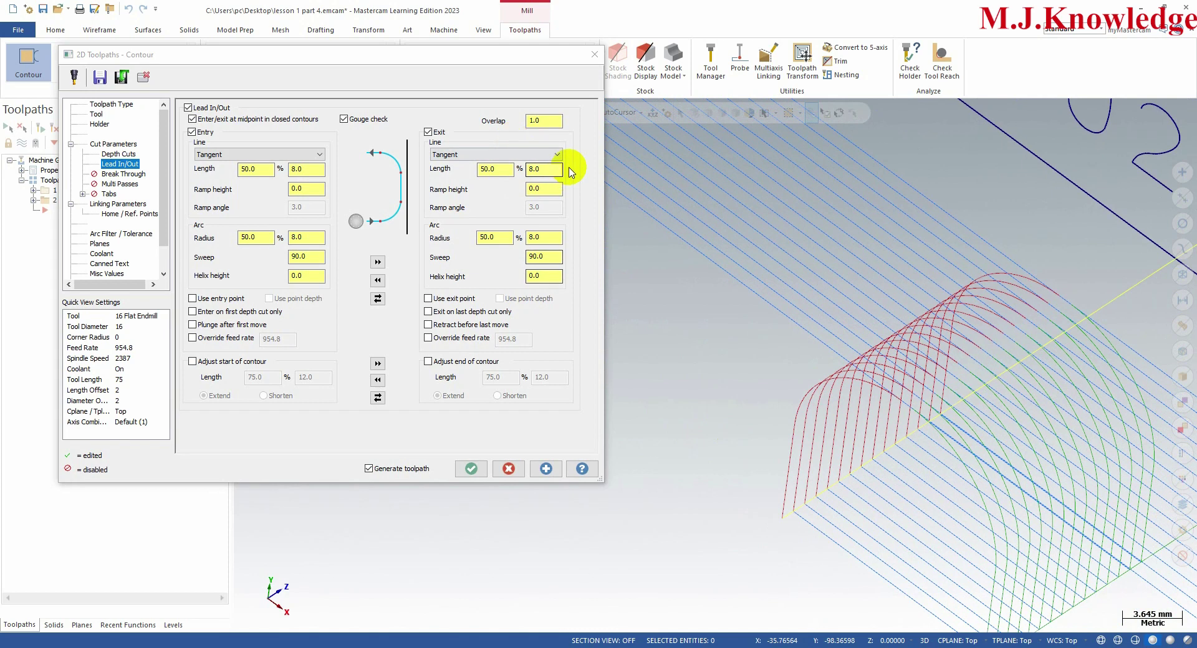
- Edit the Overlap value twice more, regenerating the contour each time
double_click(541, 121)
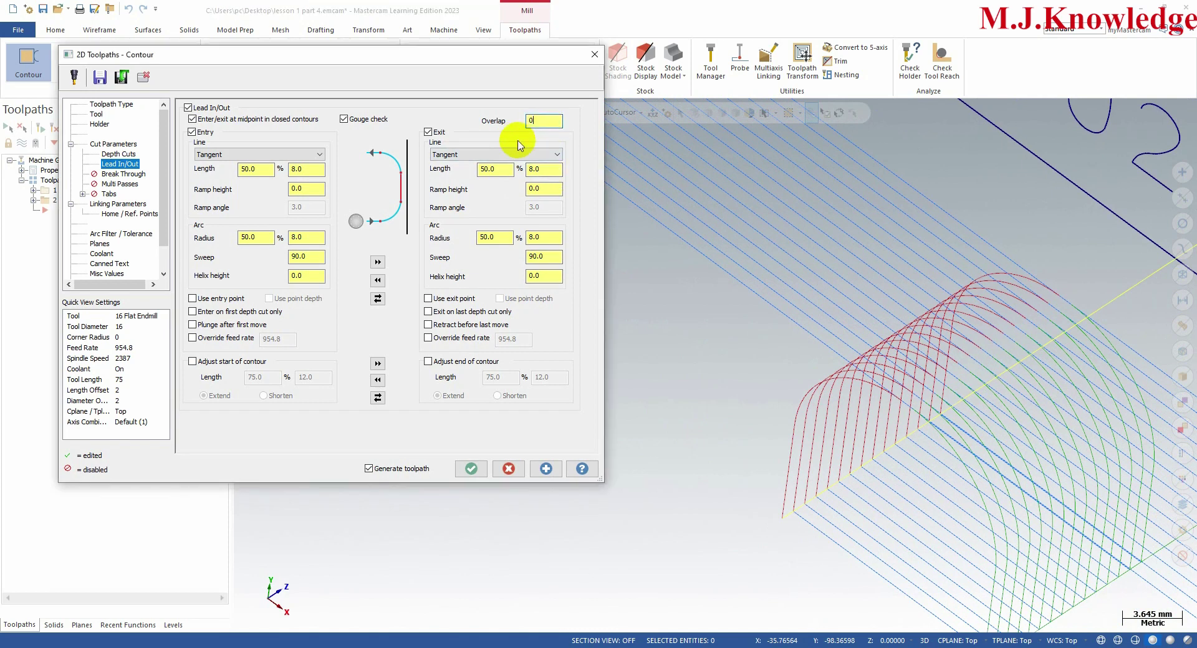
left_click(546, 473)
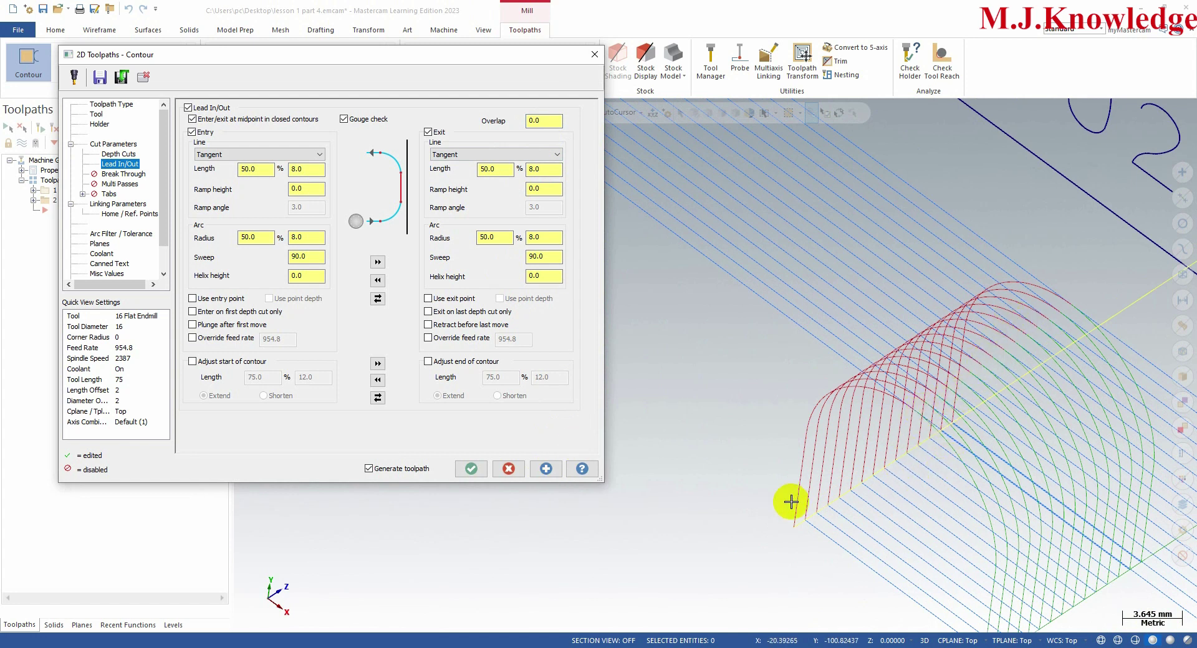
left_click(556, 121)
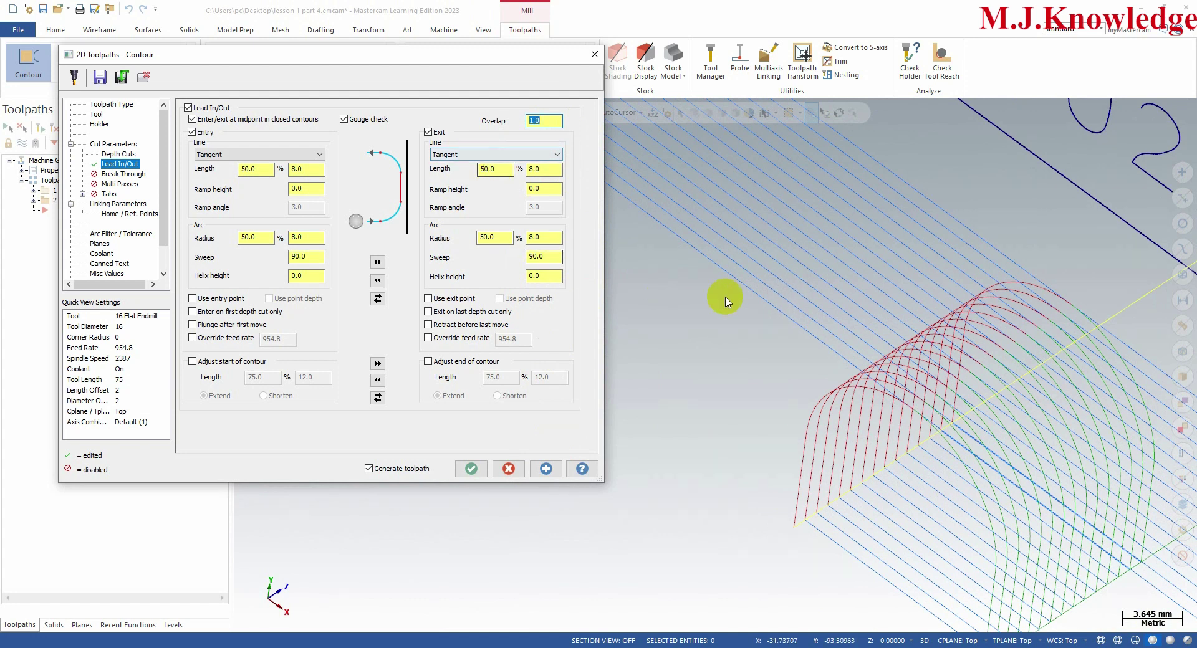
left_click(548, 466)
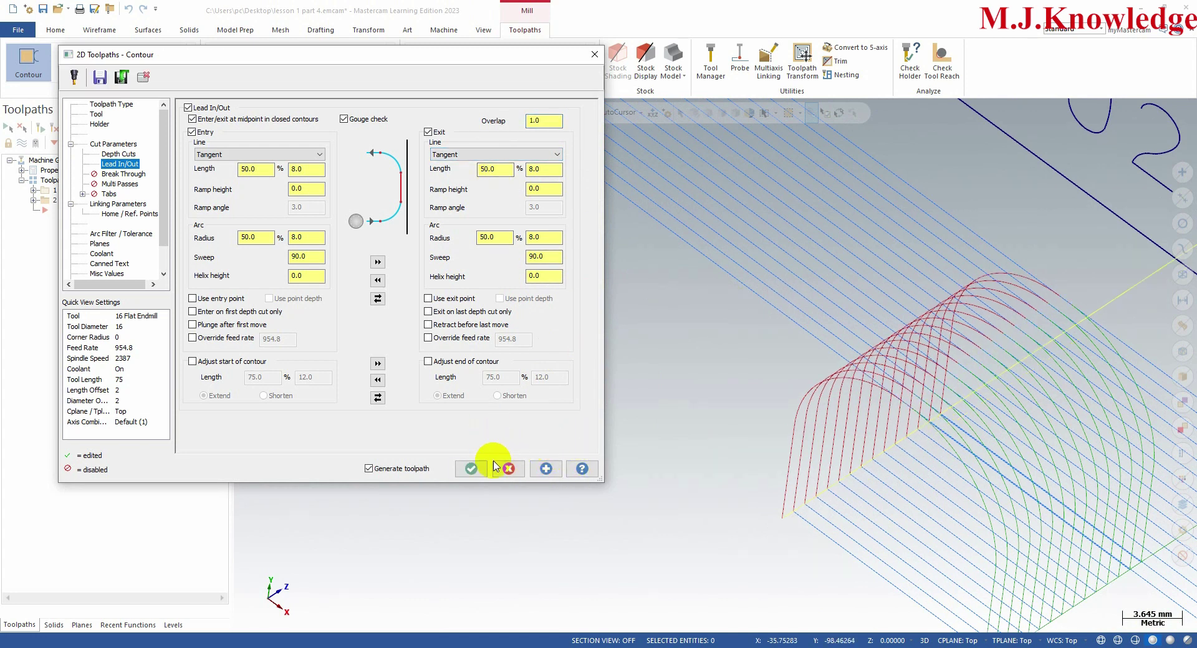
- Accept the contour toolpath settings
left_click(472, 469)
scroll(440, 346, "up", 2)
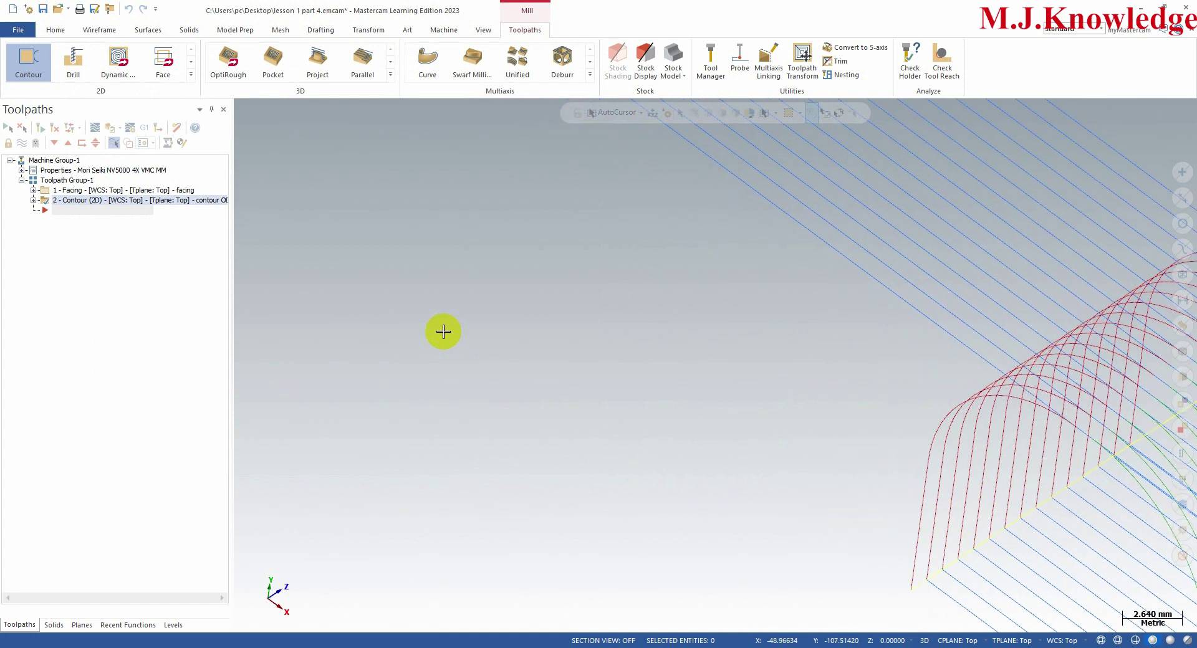
scroll(417, 357, "down", 3)
scroll(417, 356, "down", 2)
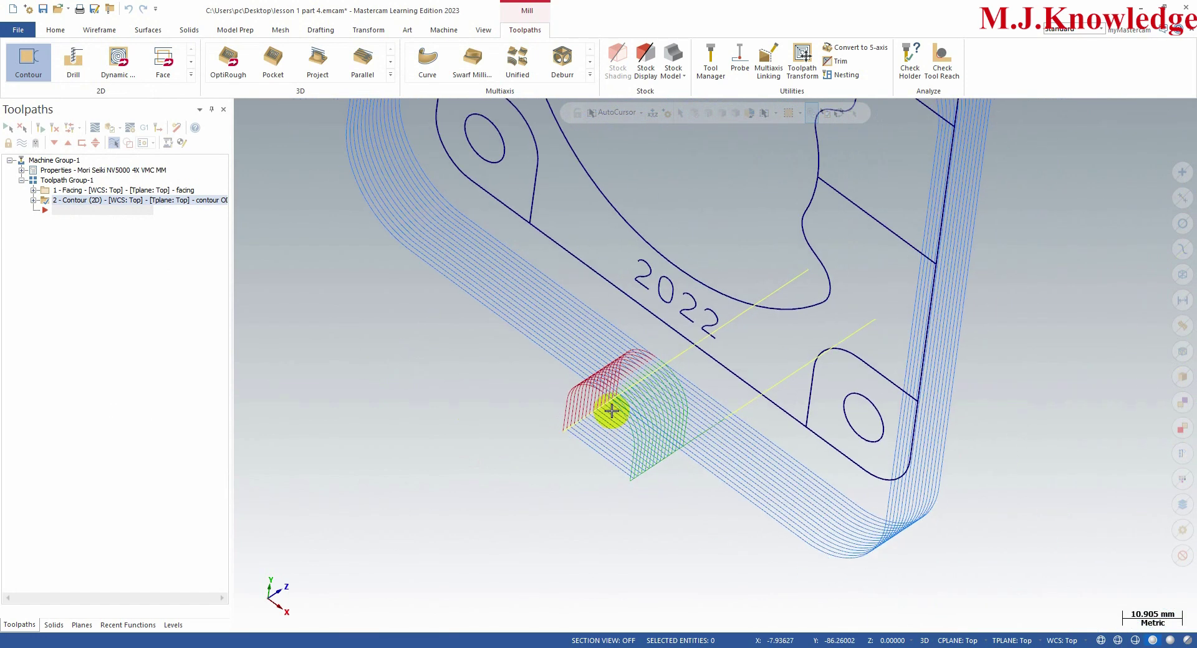
- Fit the part in an isometric view and verify all operations in the simulator
right_click(353, 284)
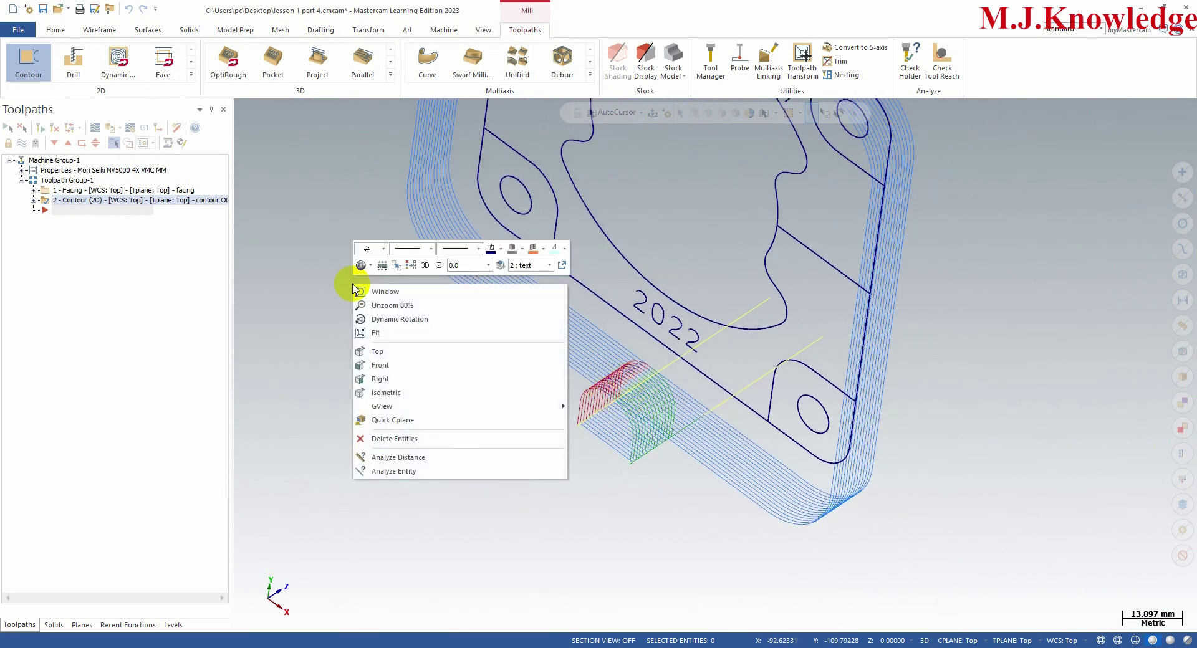
left_click(388, 334)
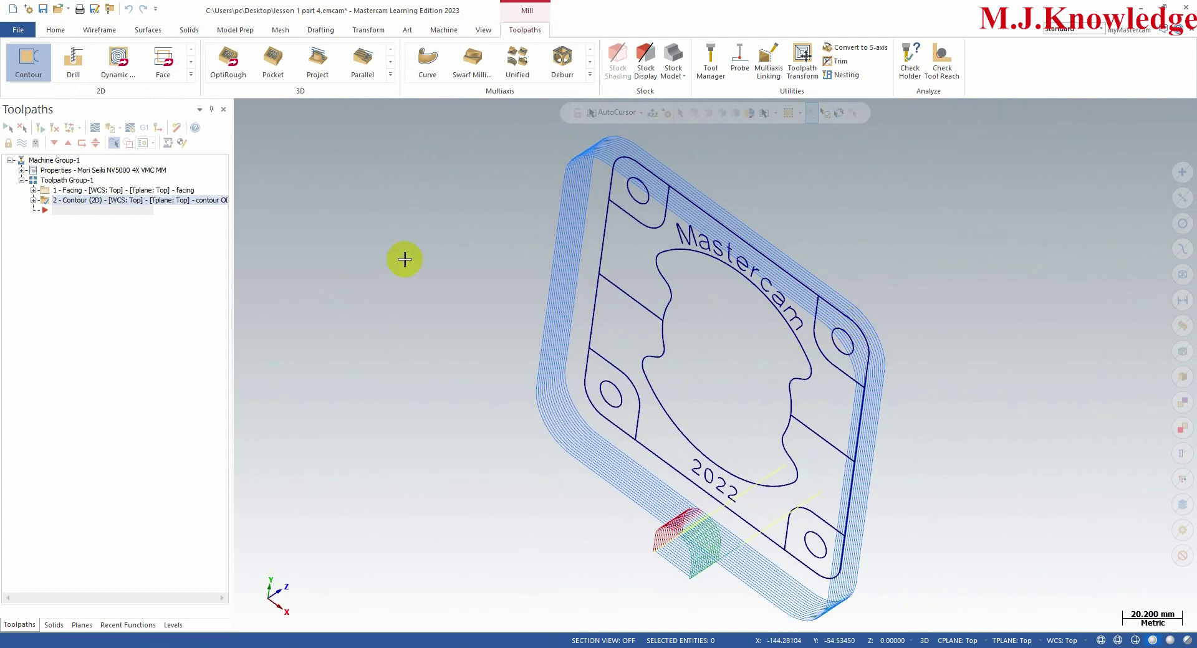
right_click(401, 235)
left_click(446, 343)
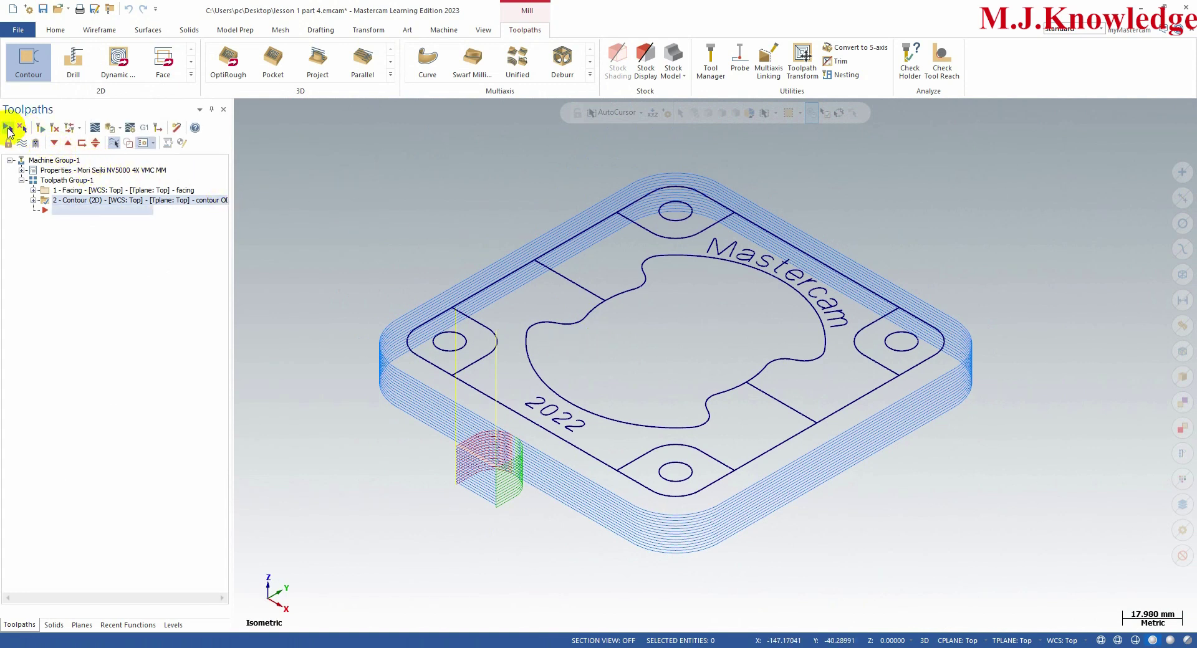
left_click(8, 129)
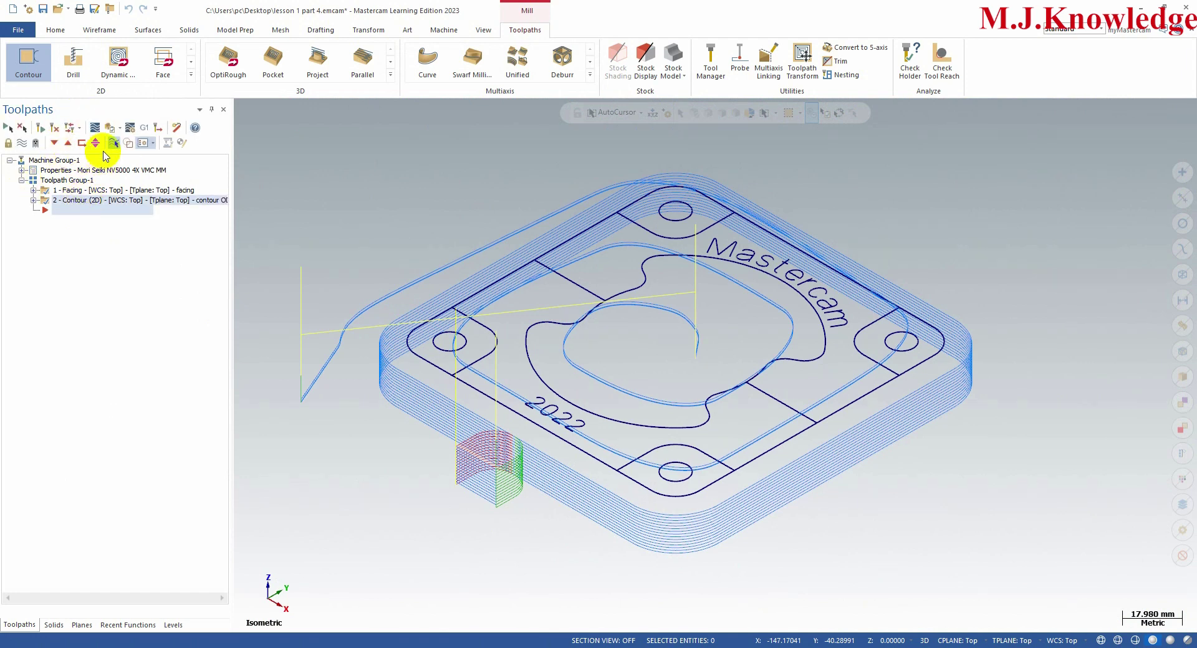
left_click(110, 128)
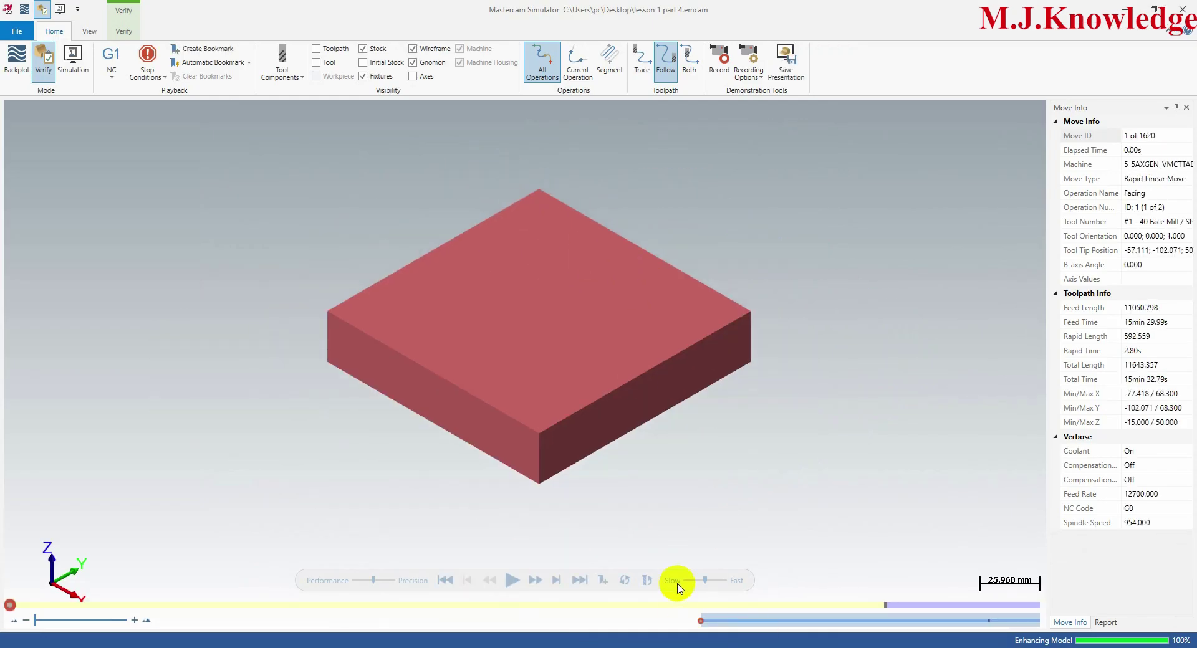
- Play the facing and contour verification with the tool visible, then close the simulator
left_click(513, 580)
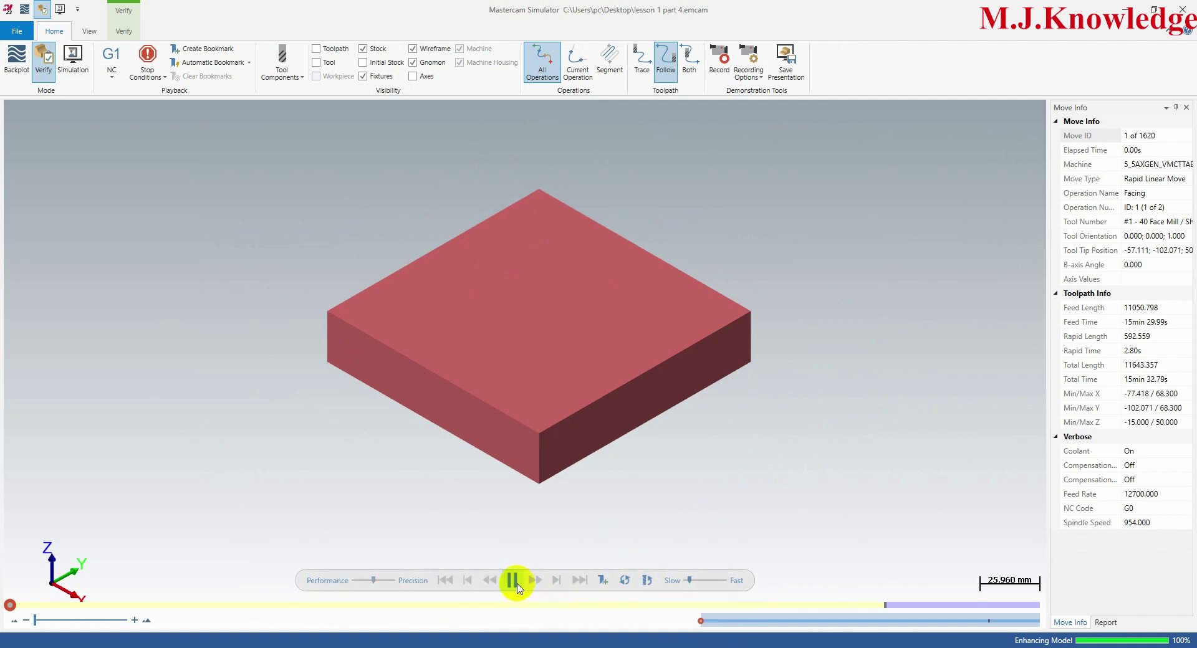
left_click(315, 63)
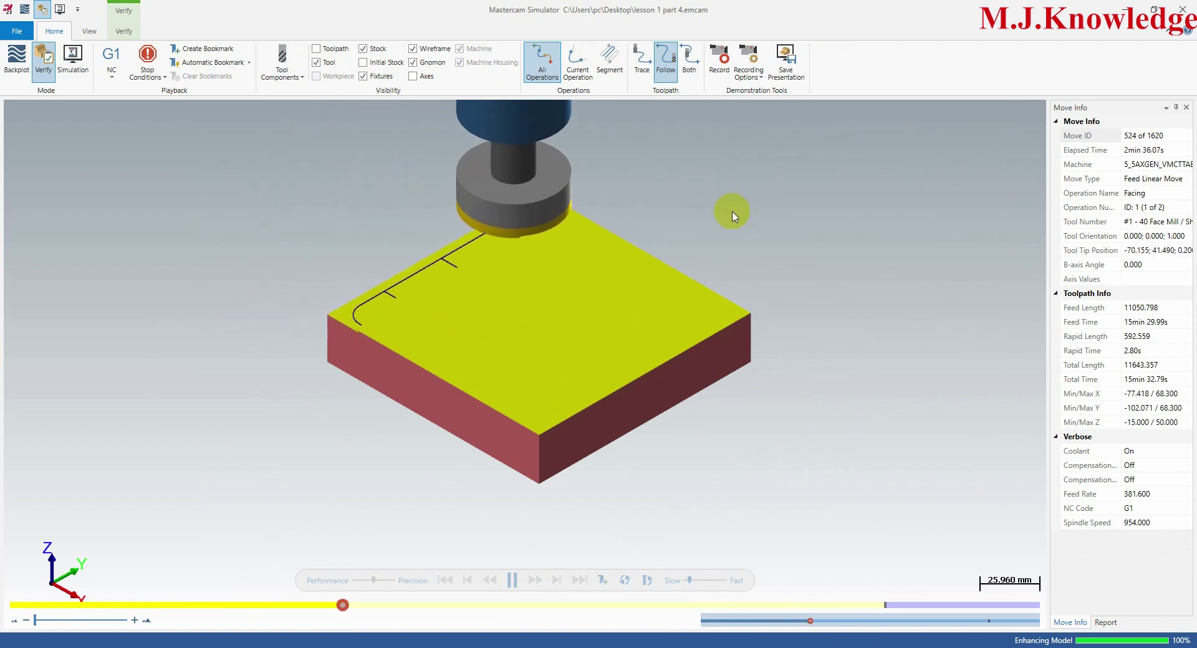
scroll(593, 343, "up", 1)
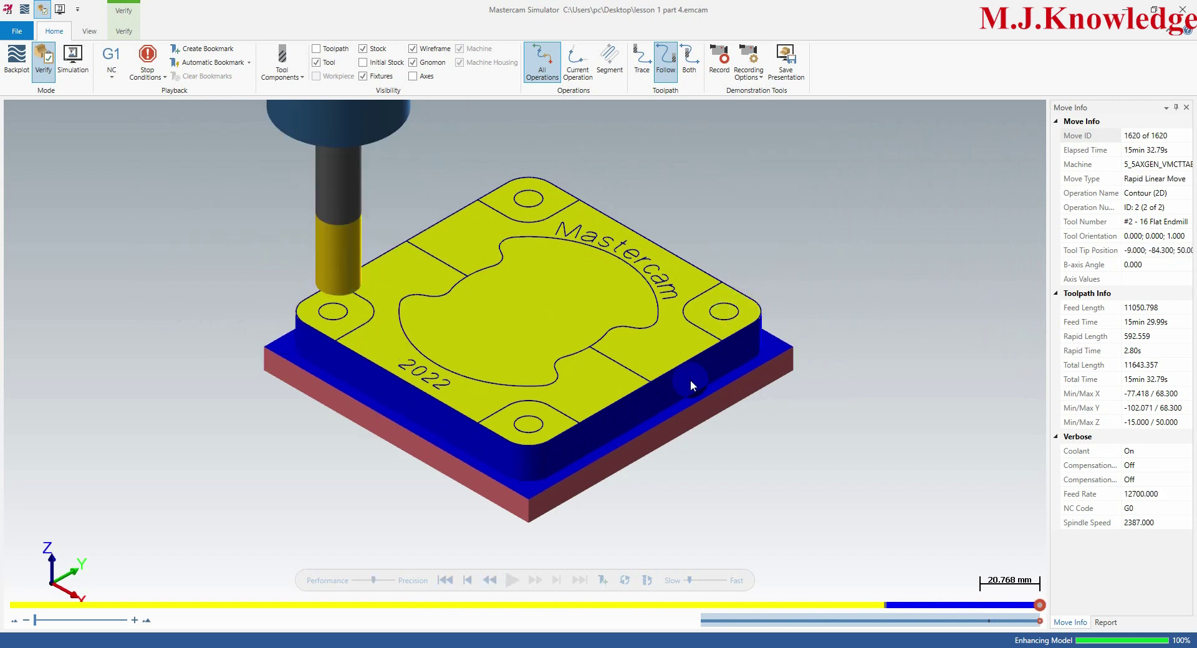
scroll(534, 361, "up", 1)
scroll(534, 364, "down", 1)
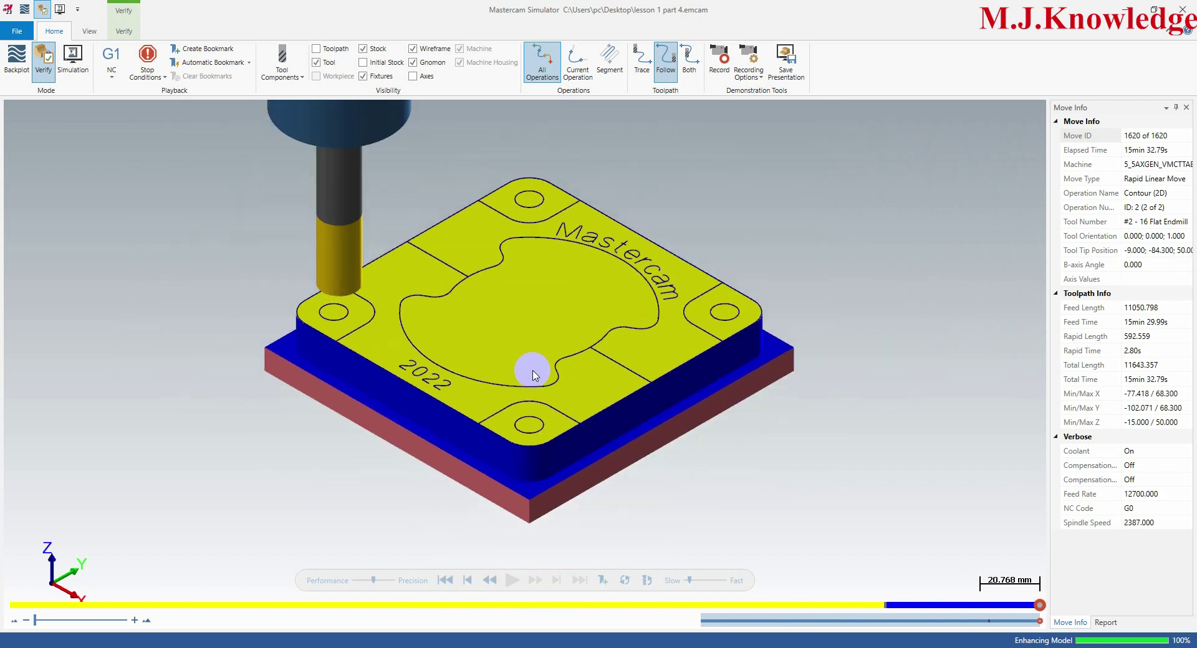
scroll(539, 371, "down", 1)
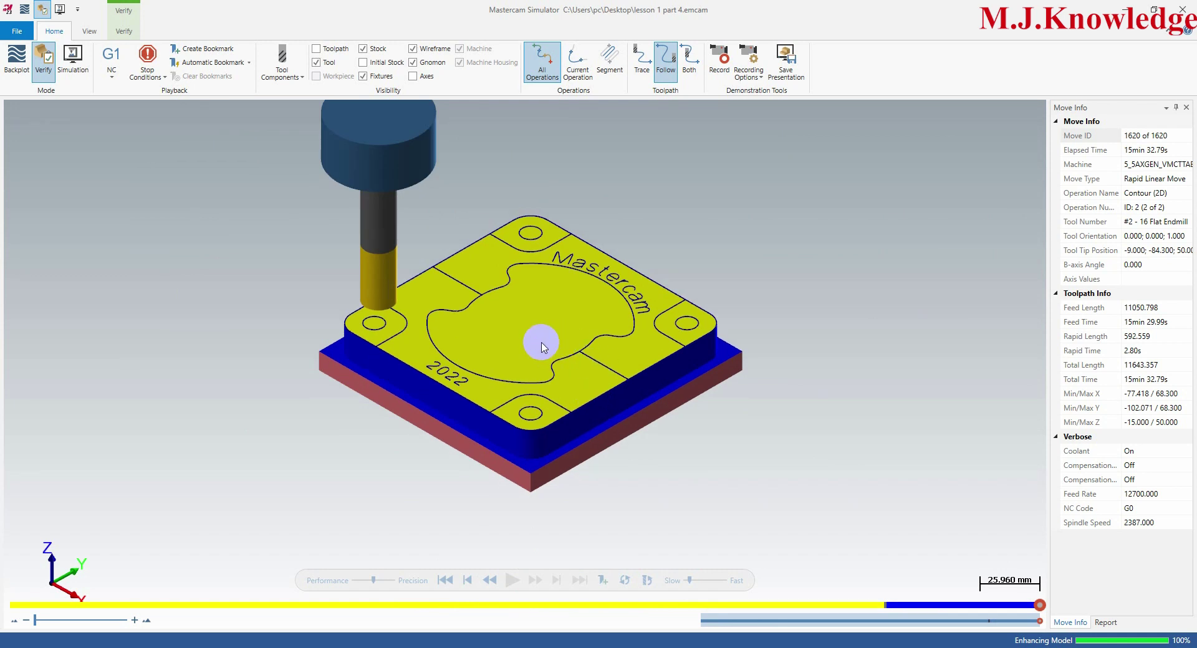
scroll(619, 391, "up", 1)
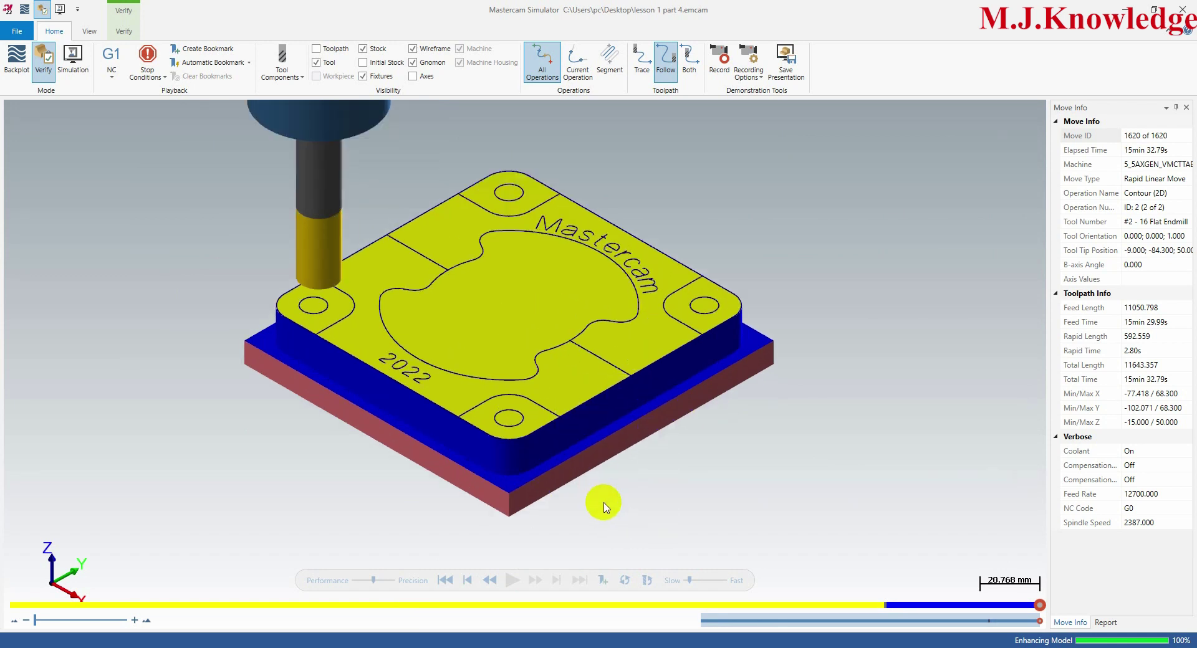
scroll(610, 414, "down", 1)
scroll(609, 420, "up", 1)
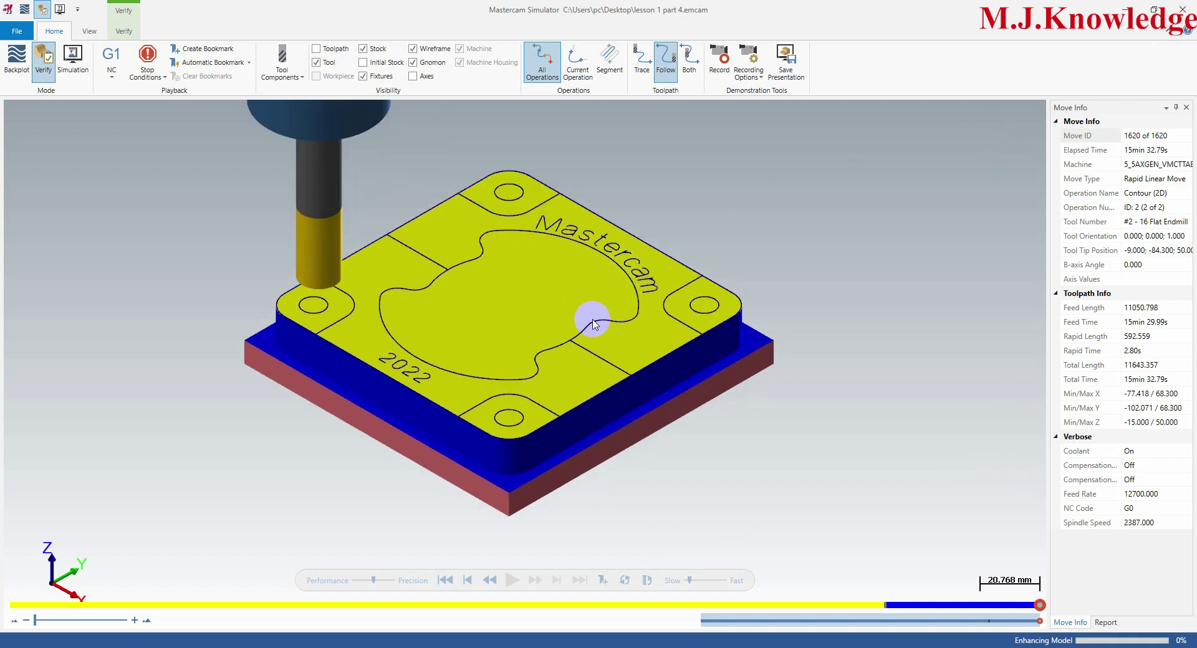
left_click(1188, 8)
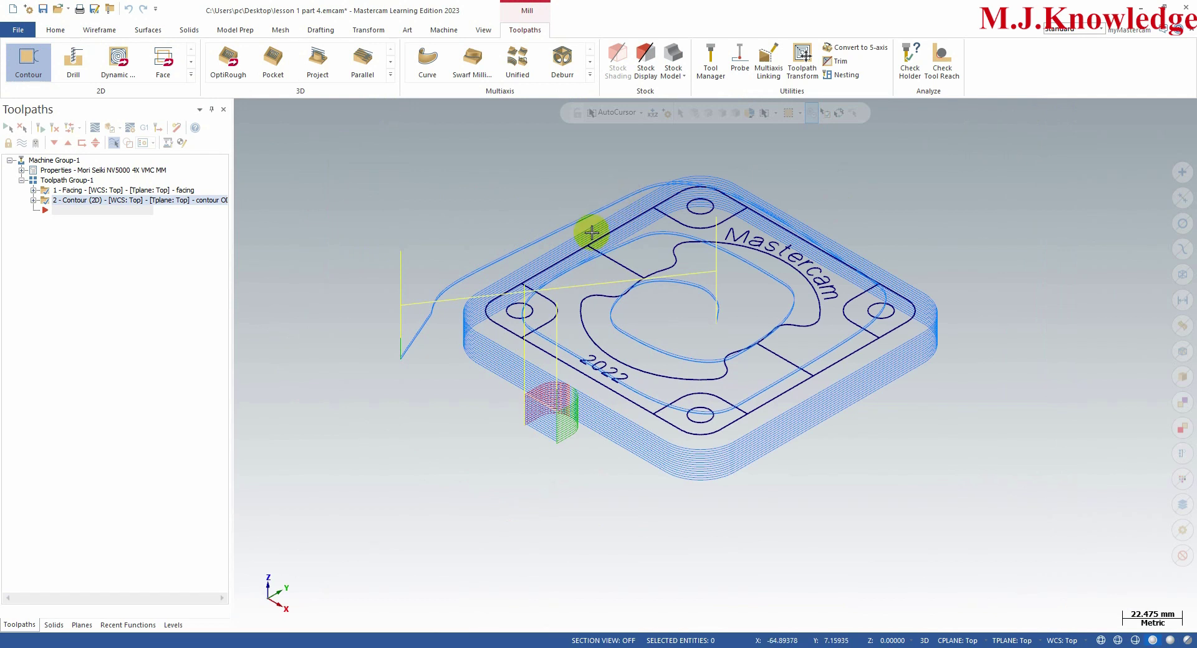
- Turn off the toolpath display and start a new 2D Drill toolpath
left_click(7, 127)
left_click(22, 142)
scroll(776, 277, "up", 2)
scroll(780, 193, "up", 1)
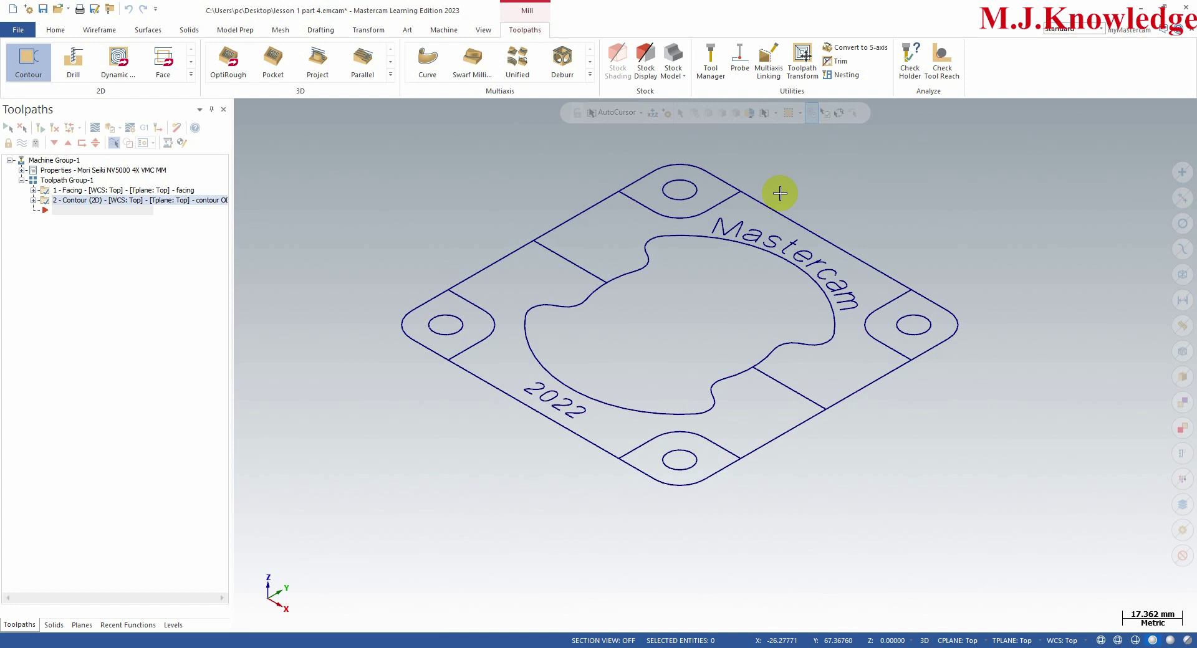
left_click(190, 74)
left_click(73, 69)
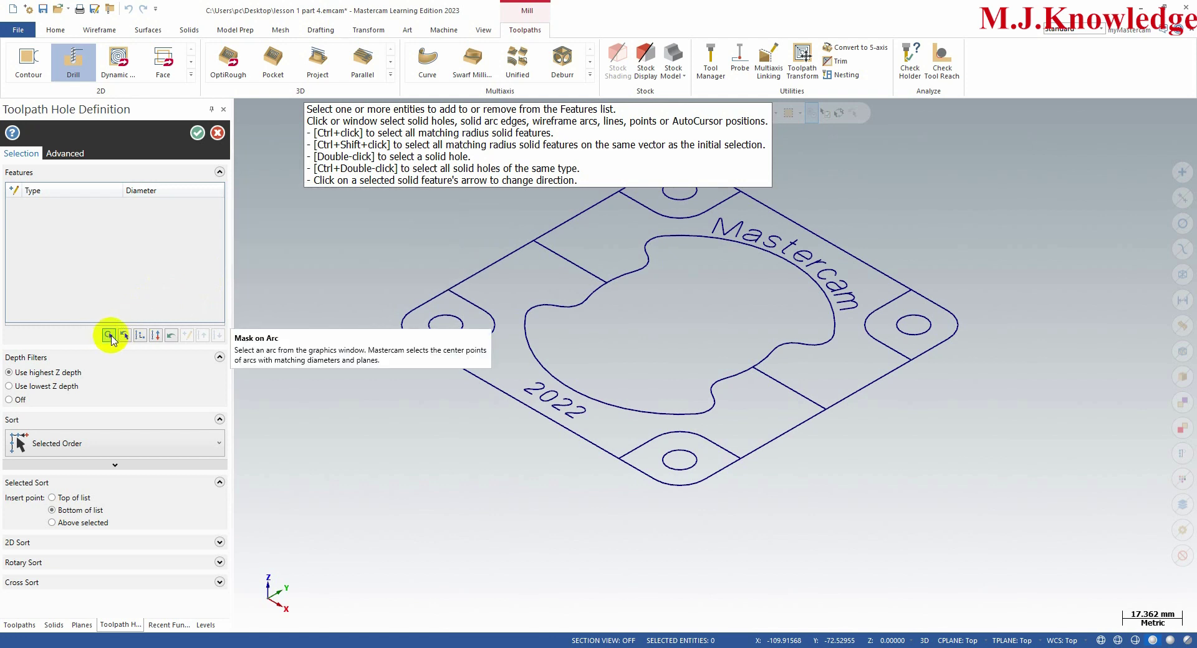
- Use Mask on Arc to select all four 10.0 mm corner holes and confirm
left_click(110, 336)
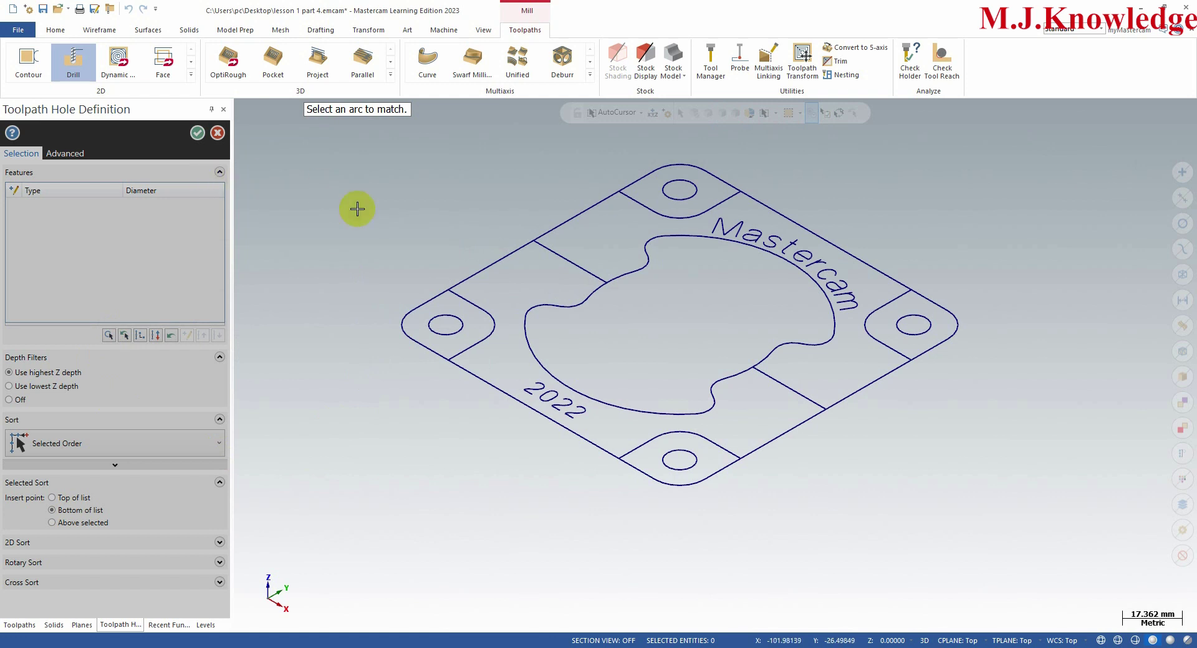
left_click(464, 334)
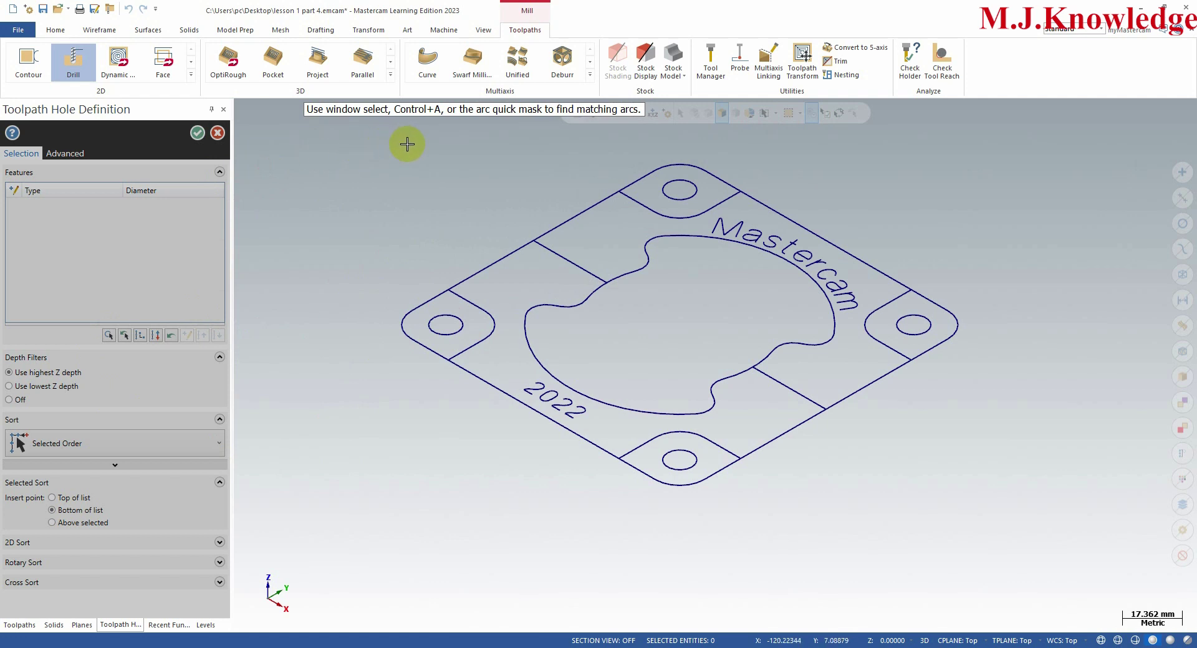
left_click_drag(321, 141, 1007, 532)
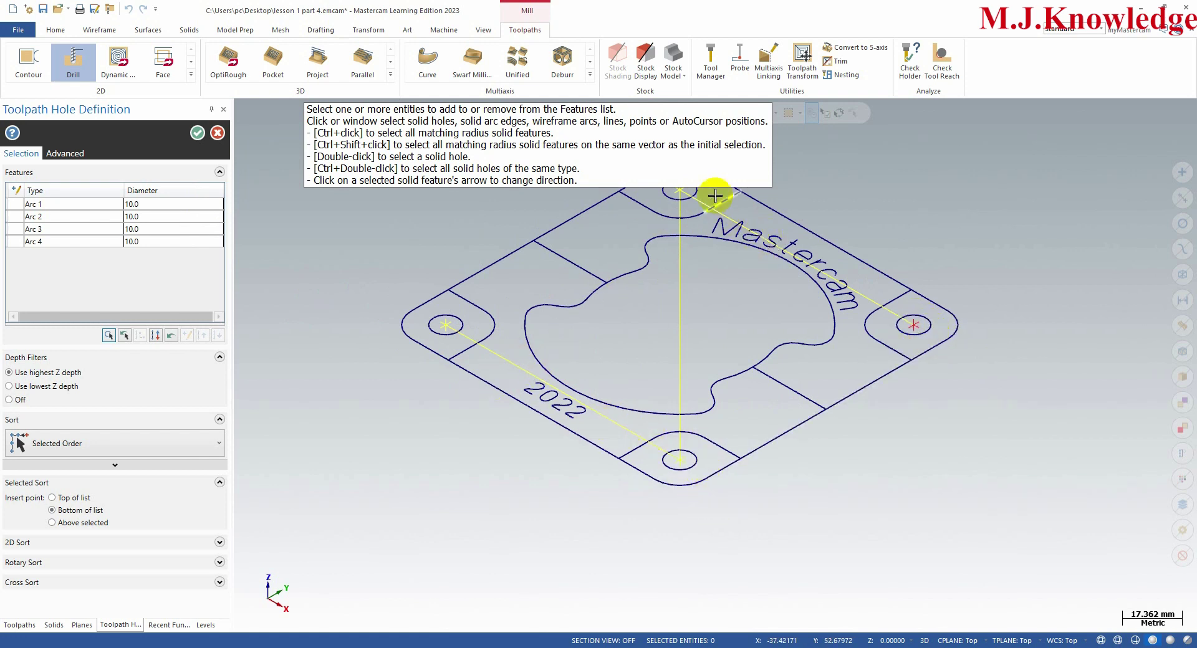
left_click(199, 135)
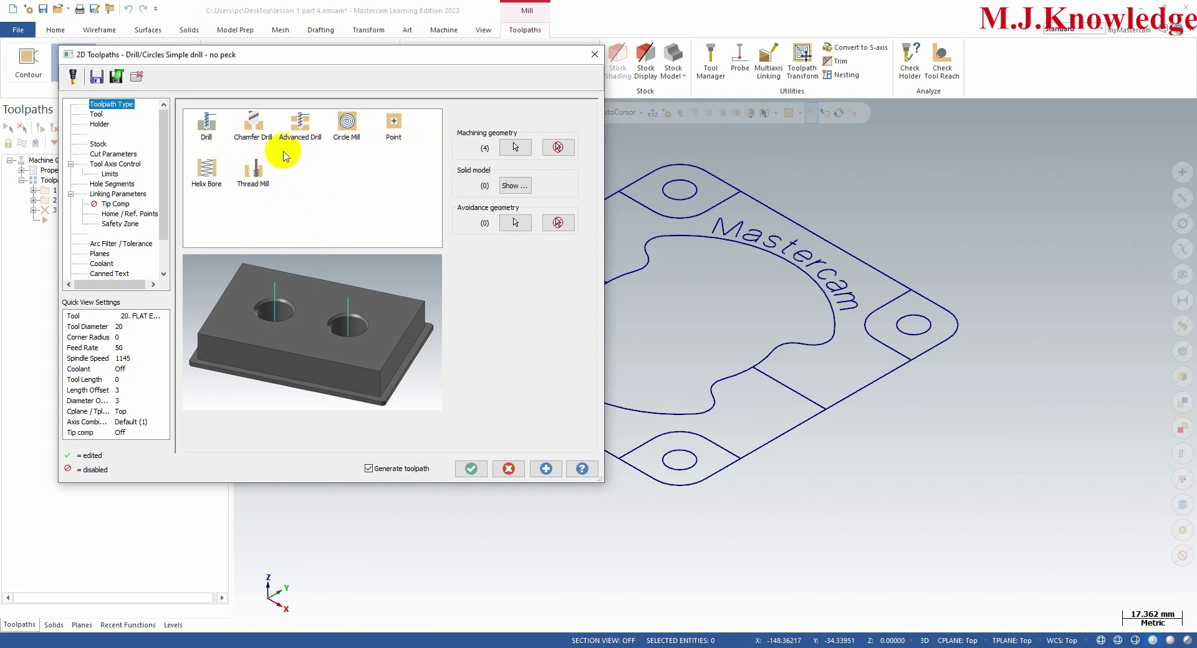
- Create a new tool from the drill toolpath's Tool page list
left_click(96, 114)
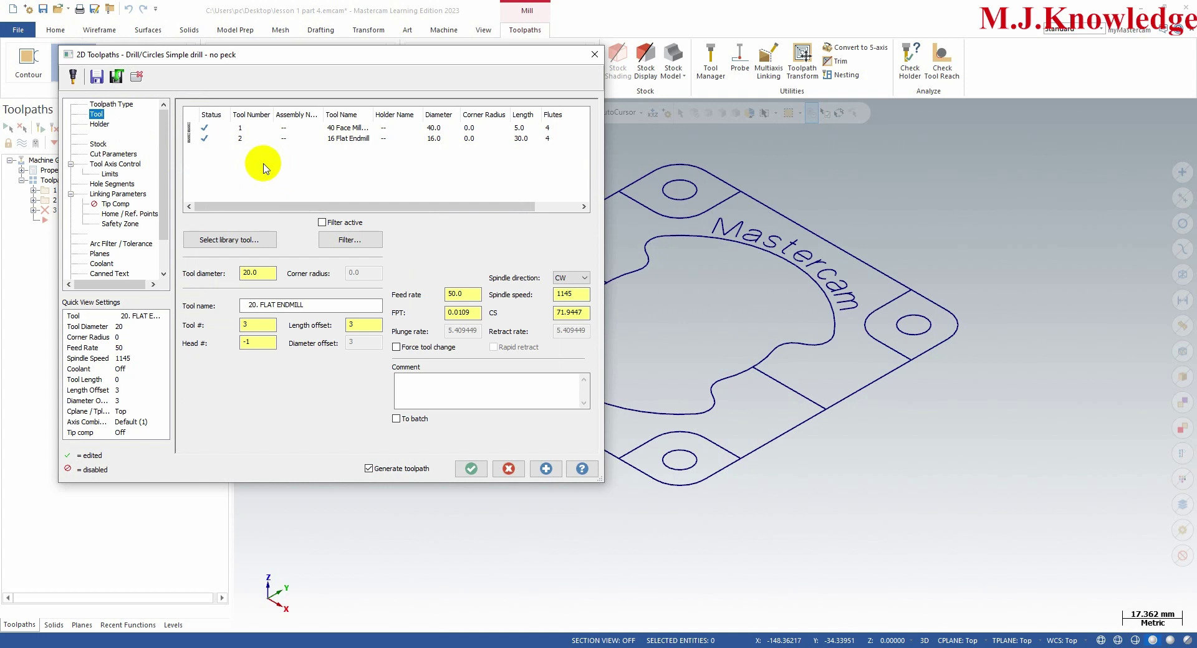
right_click(263, 167)
left_click(305, 182)
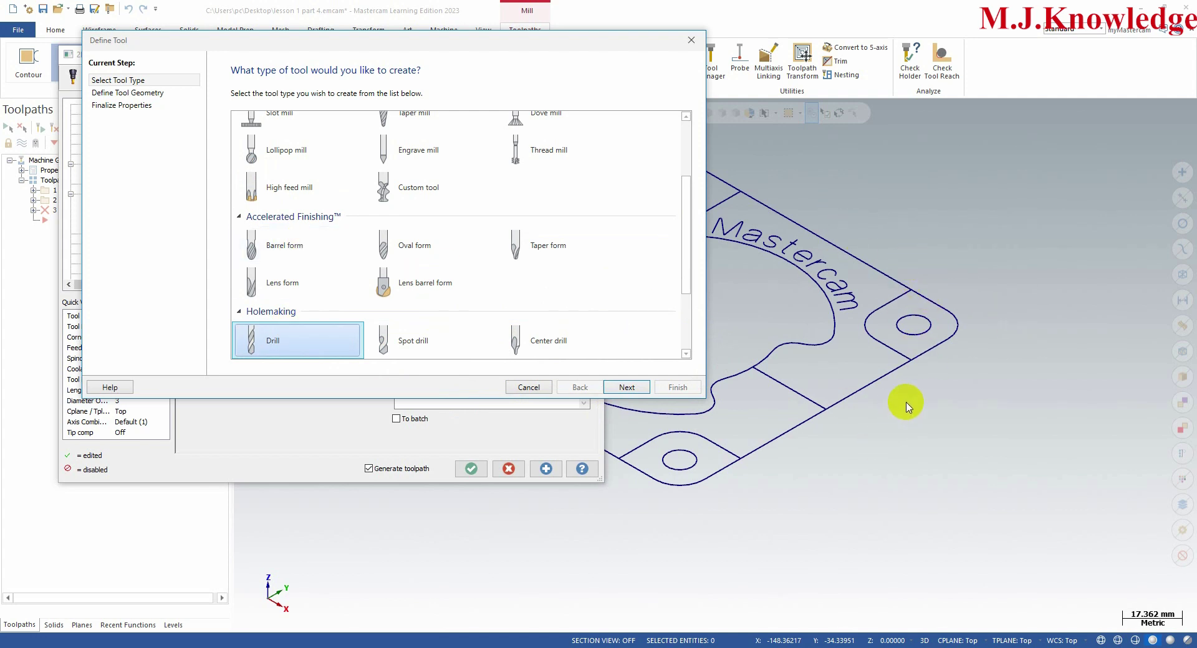
- Define a 7.94 Center Drill as tool 3, calculating 2886 RPM and 577.2 feed
double_click(548, 342)
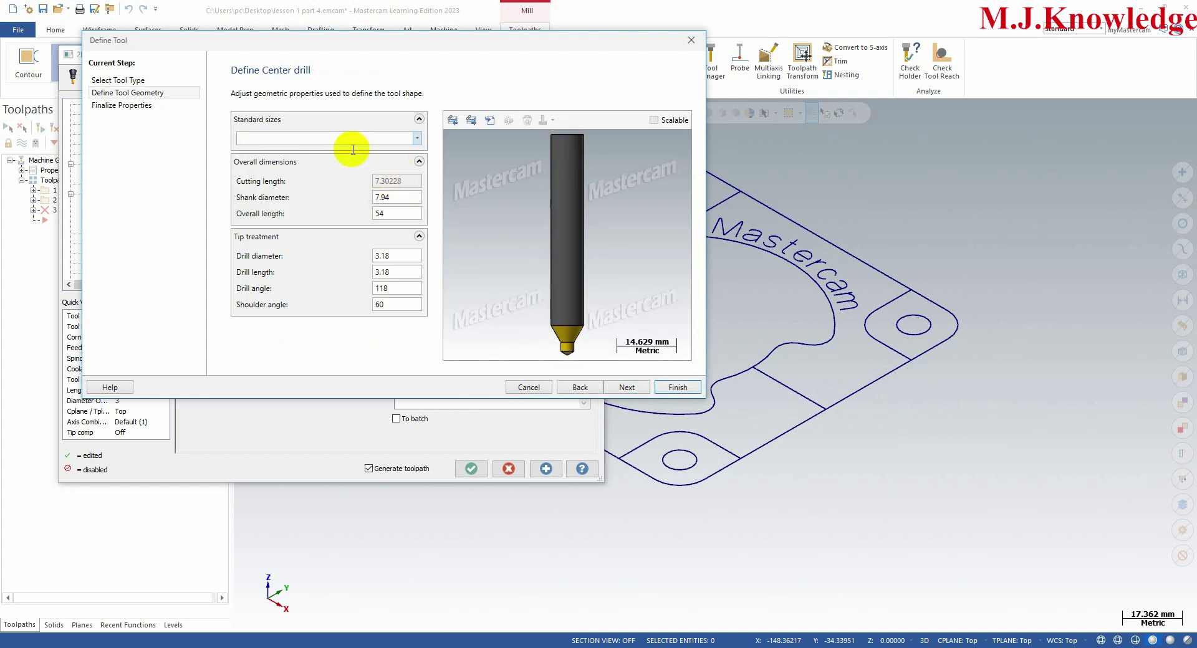
left_click(419, 139)
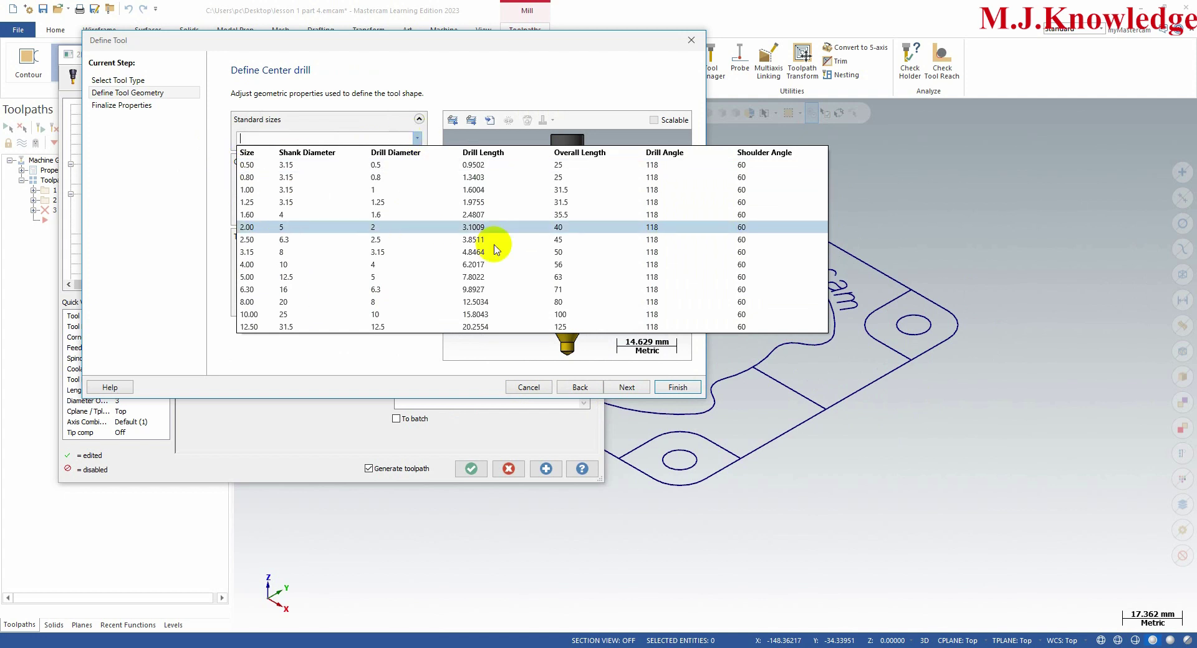
left_click(933, 192)
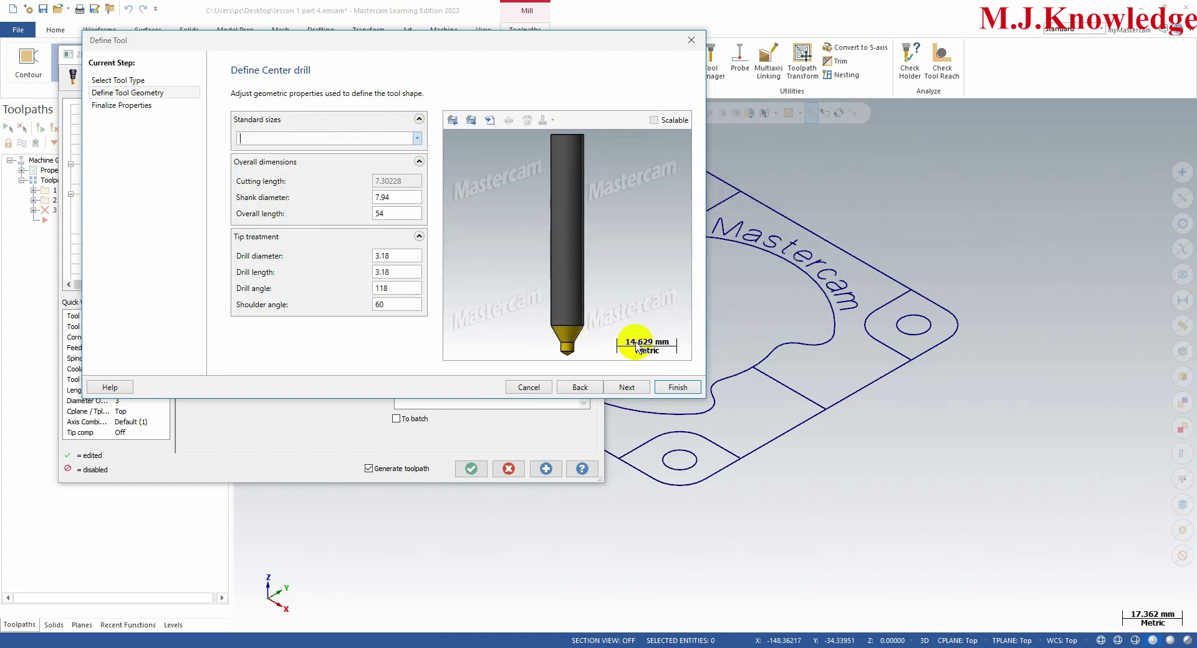
left_click(626, 387)
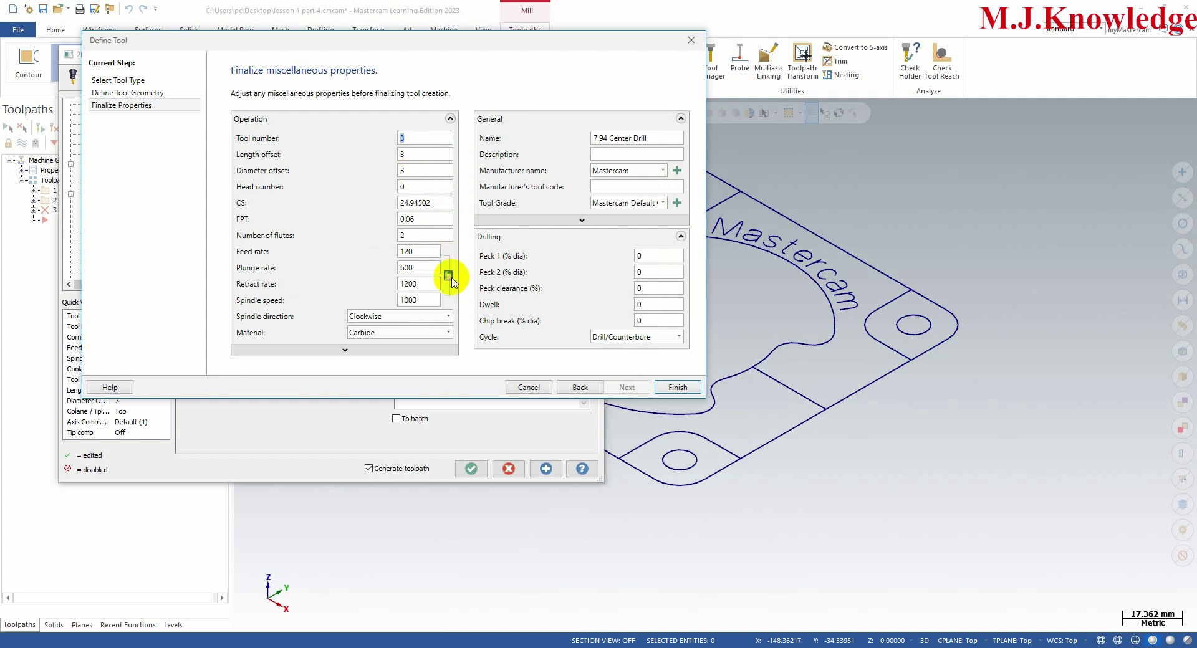
left_click(448, 275)
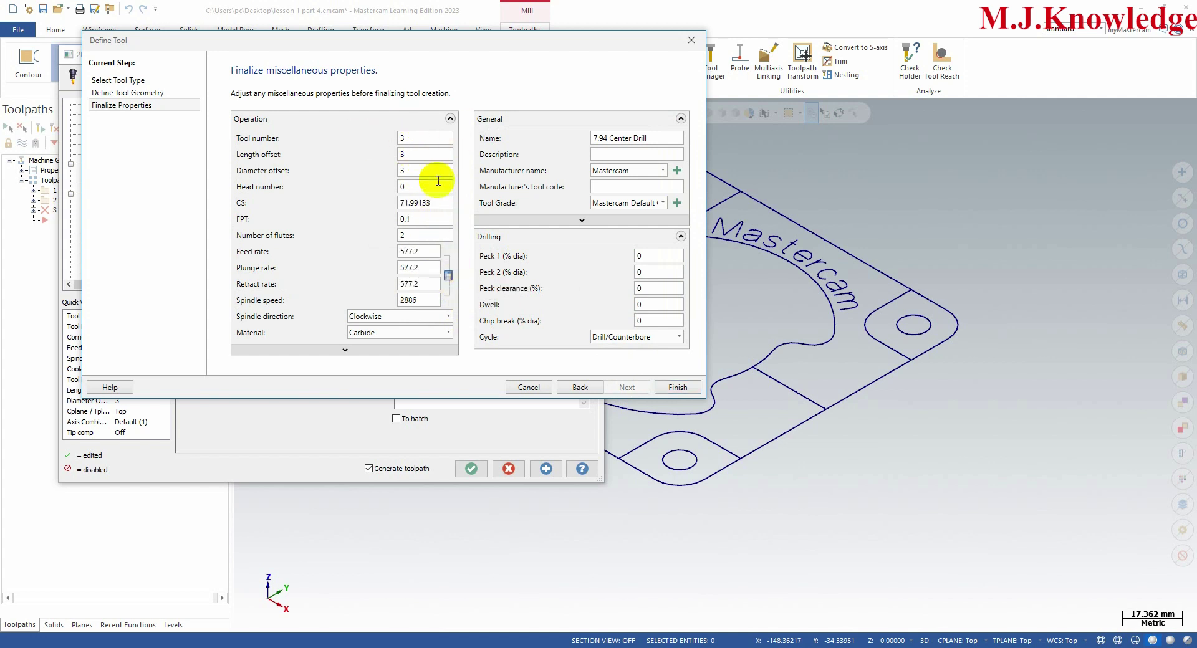
- Finish the 7.94 Center Drill and give the operation the comment JOBBER DRILL
left_click(676, 387)
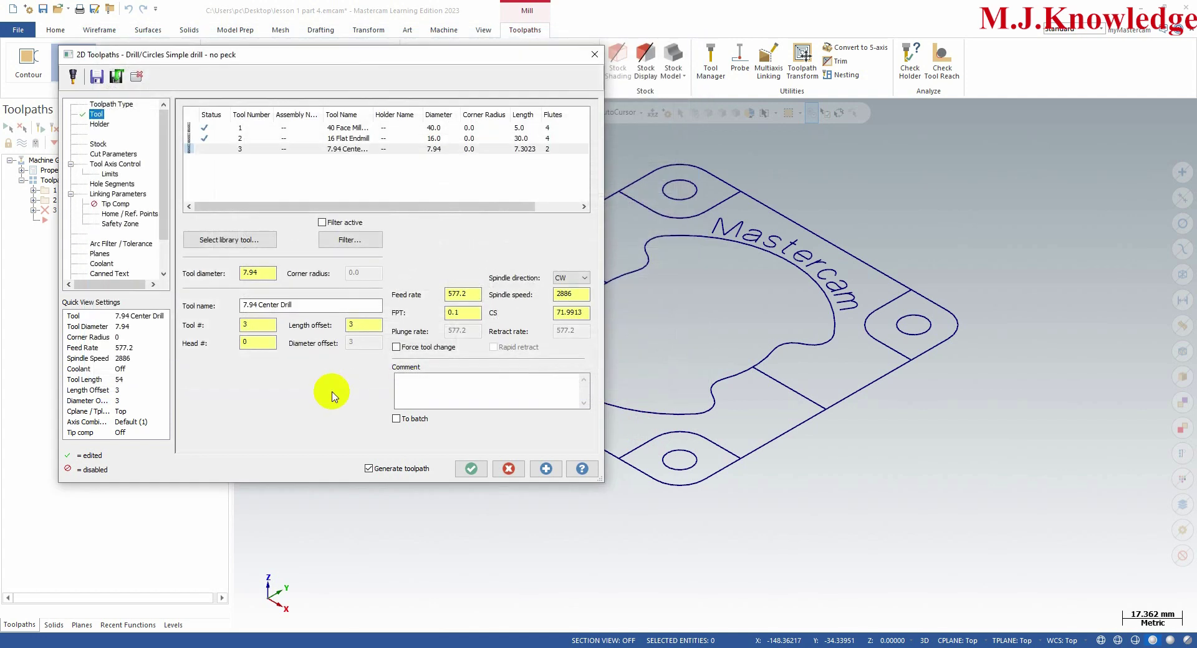
left_click(427, 386)
type("JOBBER DRILL")
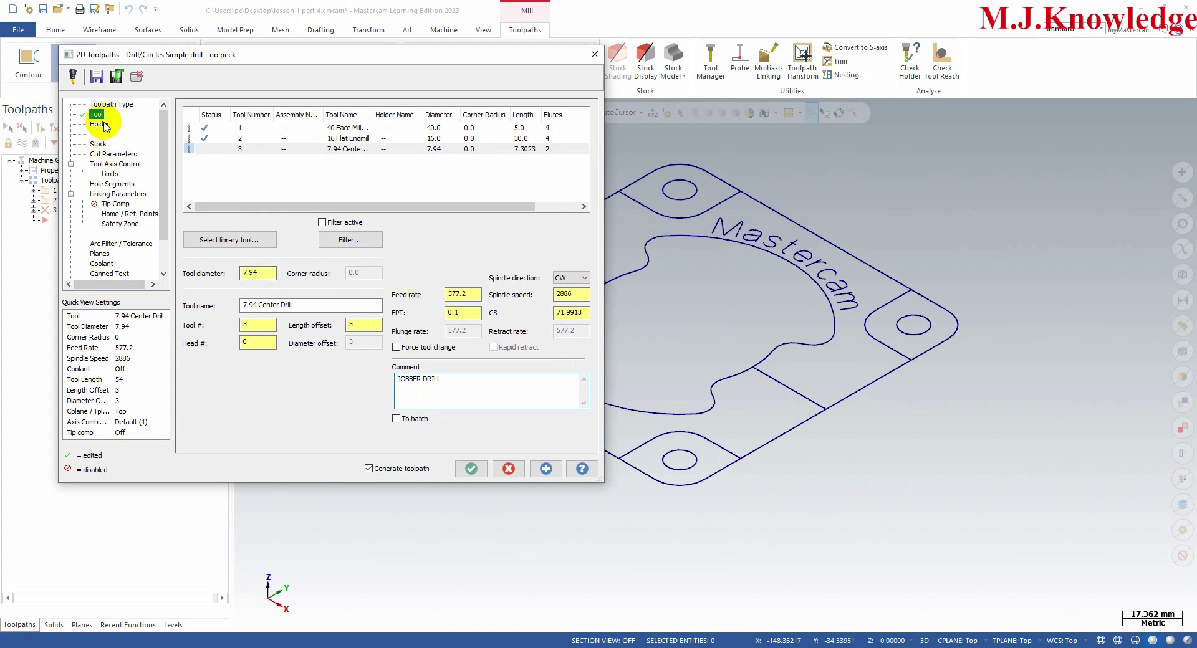
left_click(110, 155)
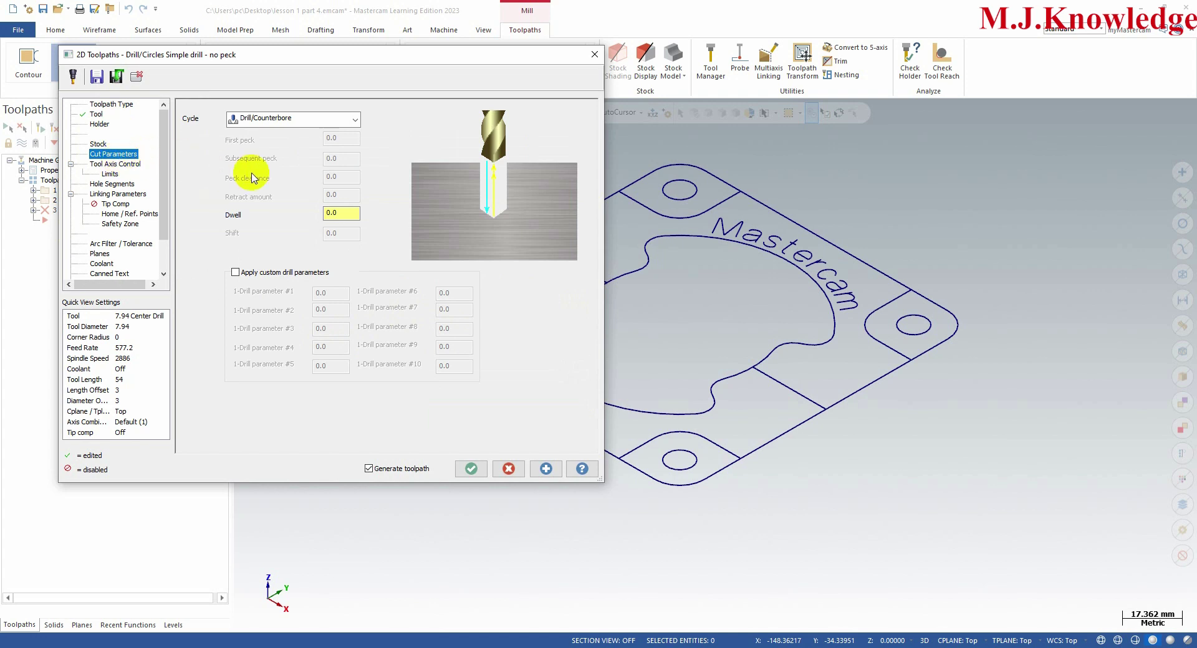
- Change the drill cycle to Peck Drill with a peck of 1
left_click(357, 120)
left_click(268, 144)
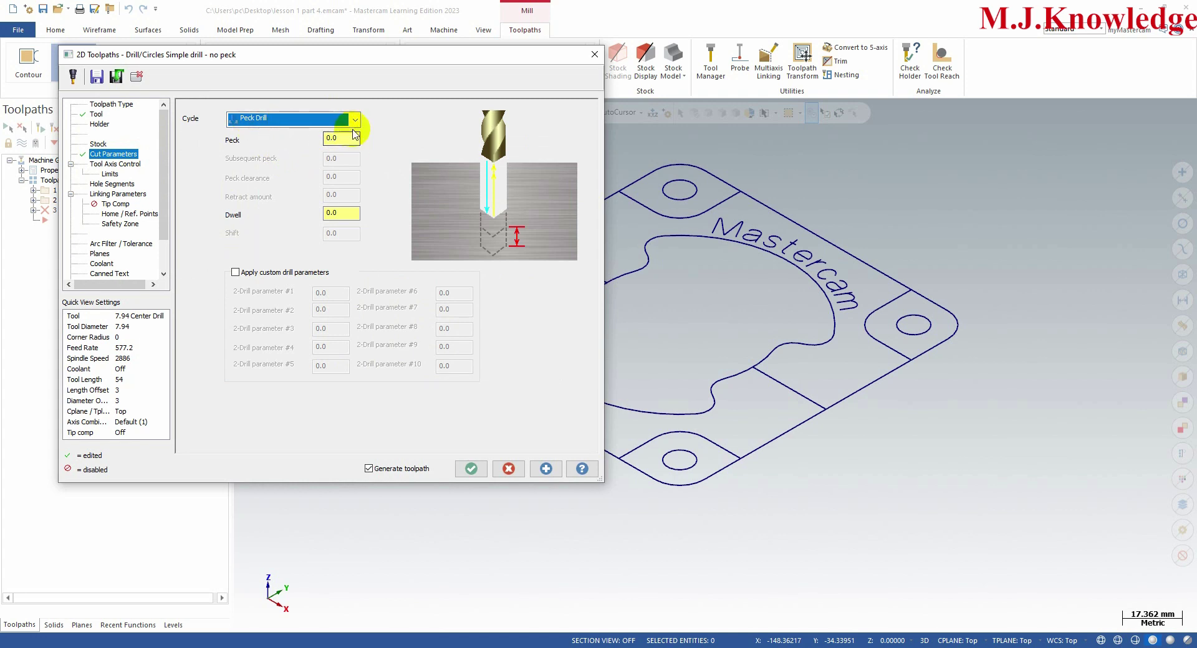
key("Tab")
type("1")
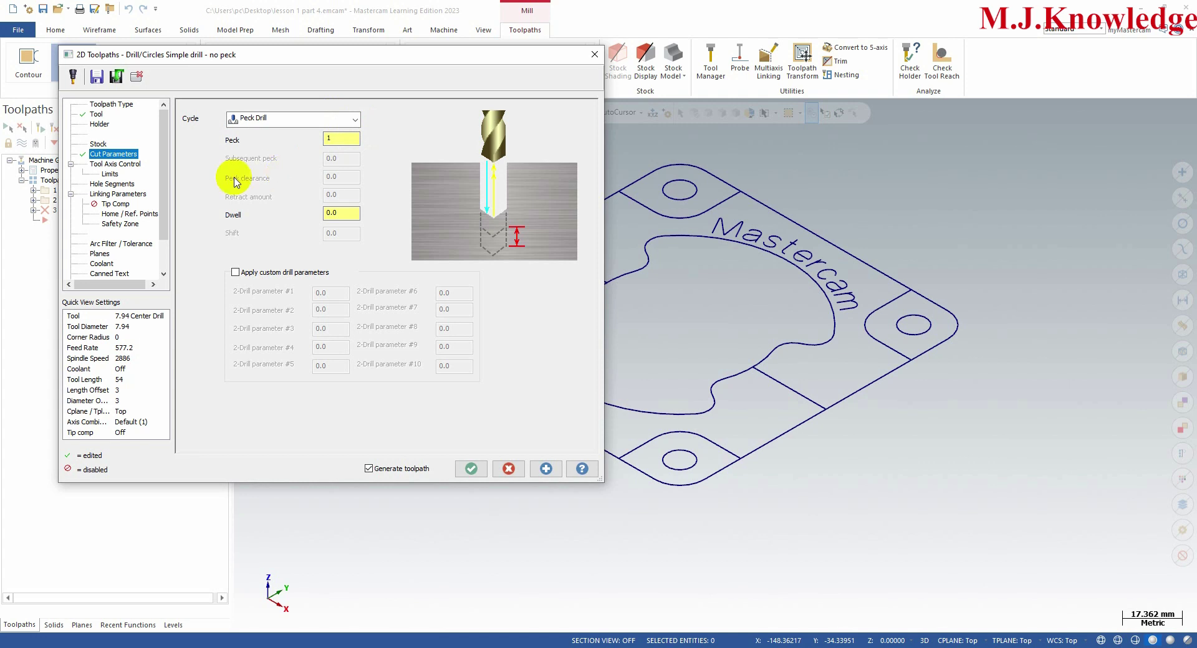
- Set absolute clearance 50 at start/end only, absolute retract 5, and absolute depth
left_click(125, 165)
left_click(114, 184)
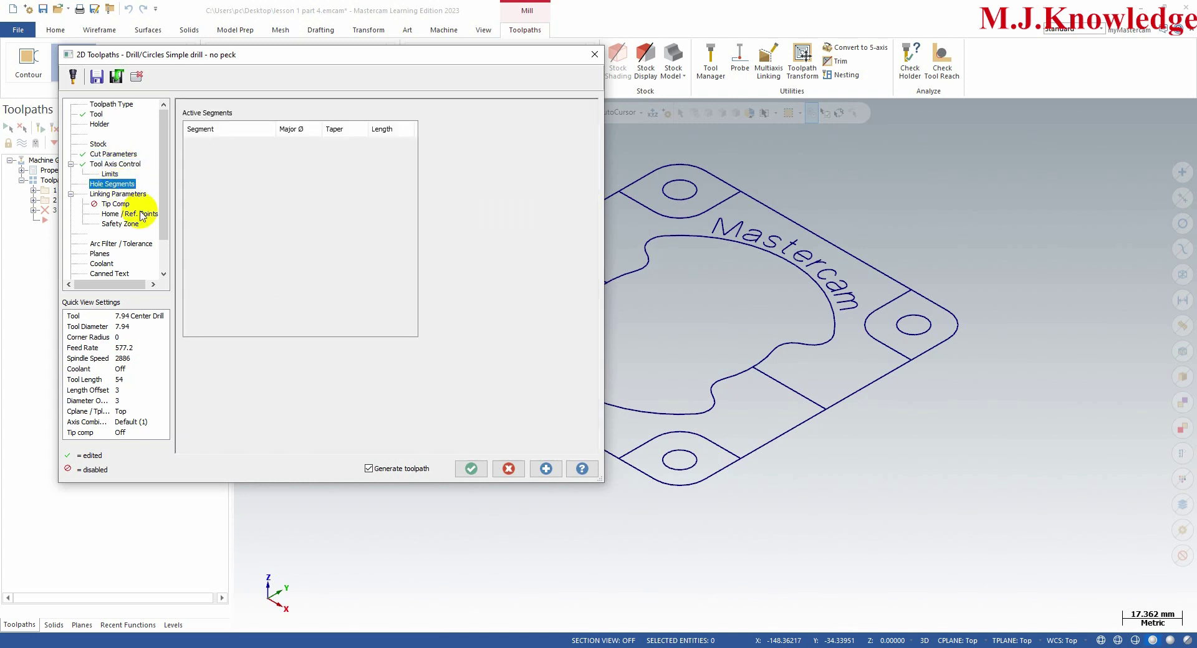
left_click(122, 194)
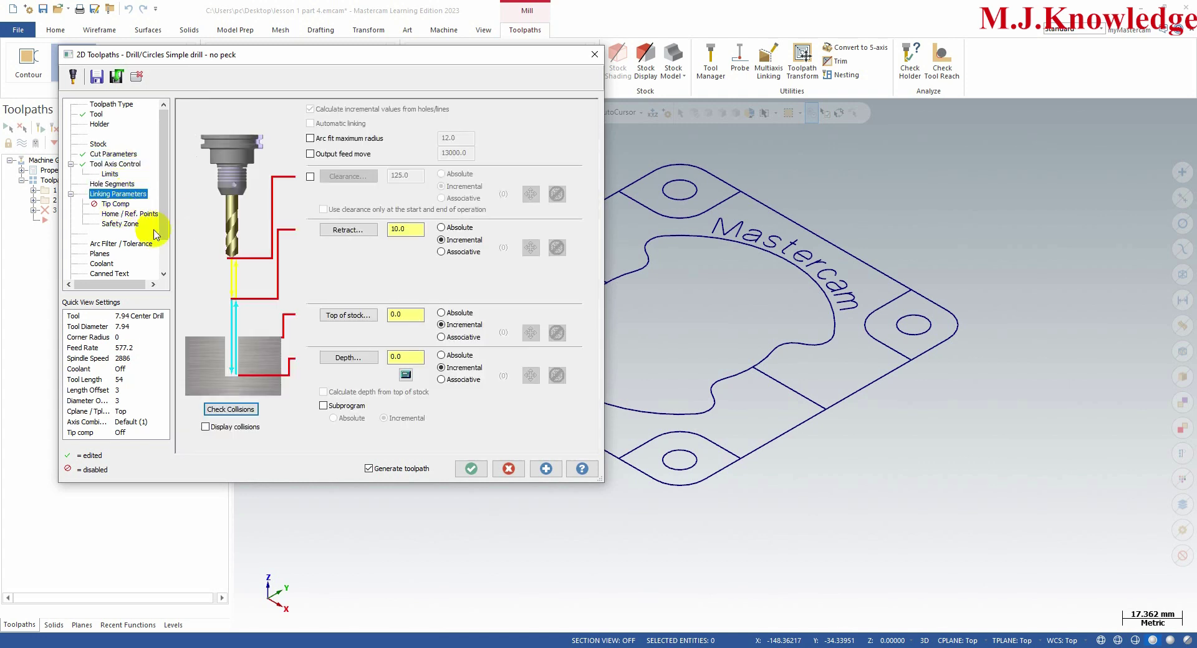
left_click(310, 176)
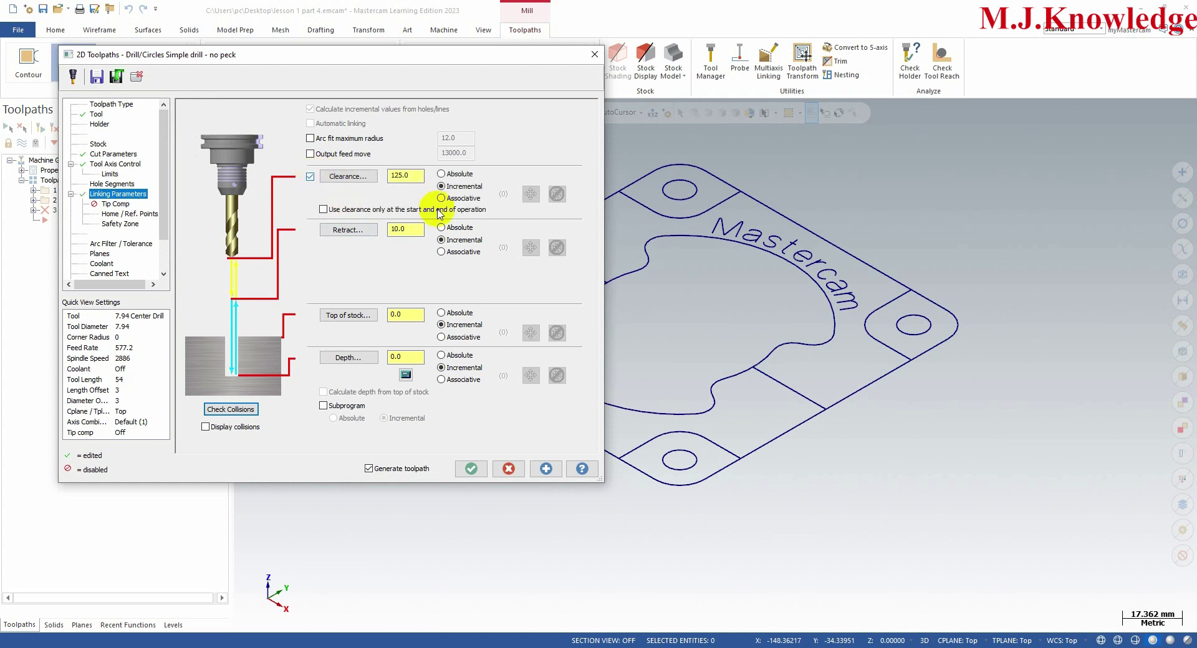
left_click(460, 178)
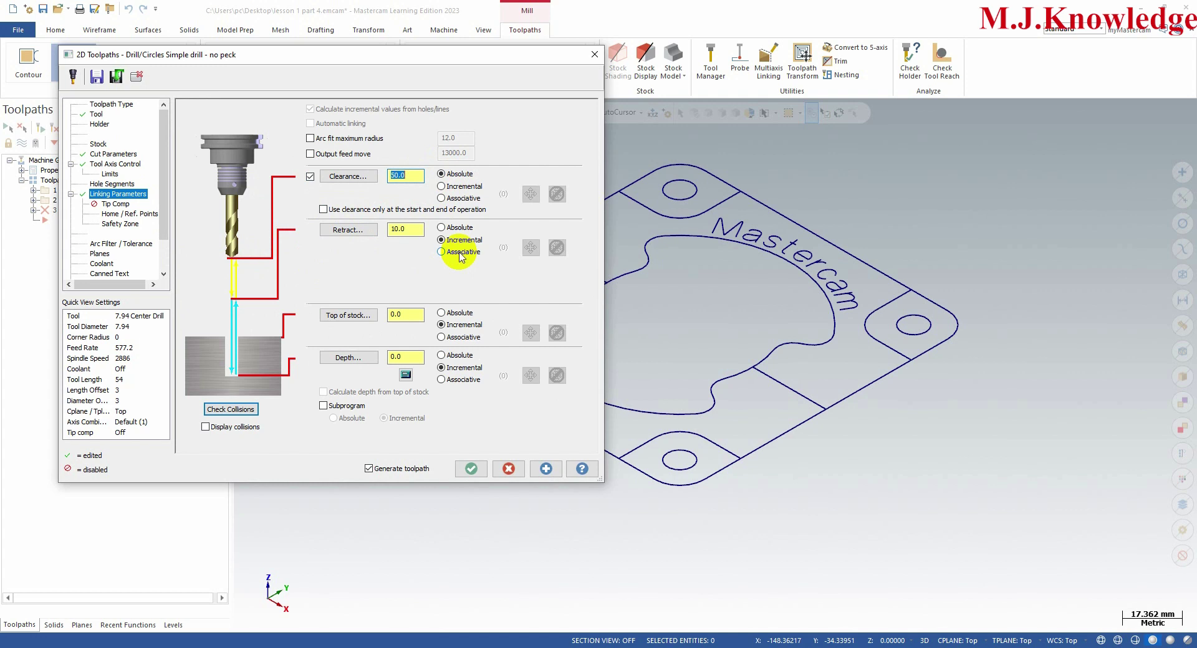
left_click(375, 209)
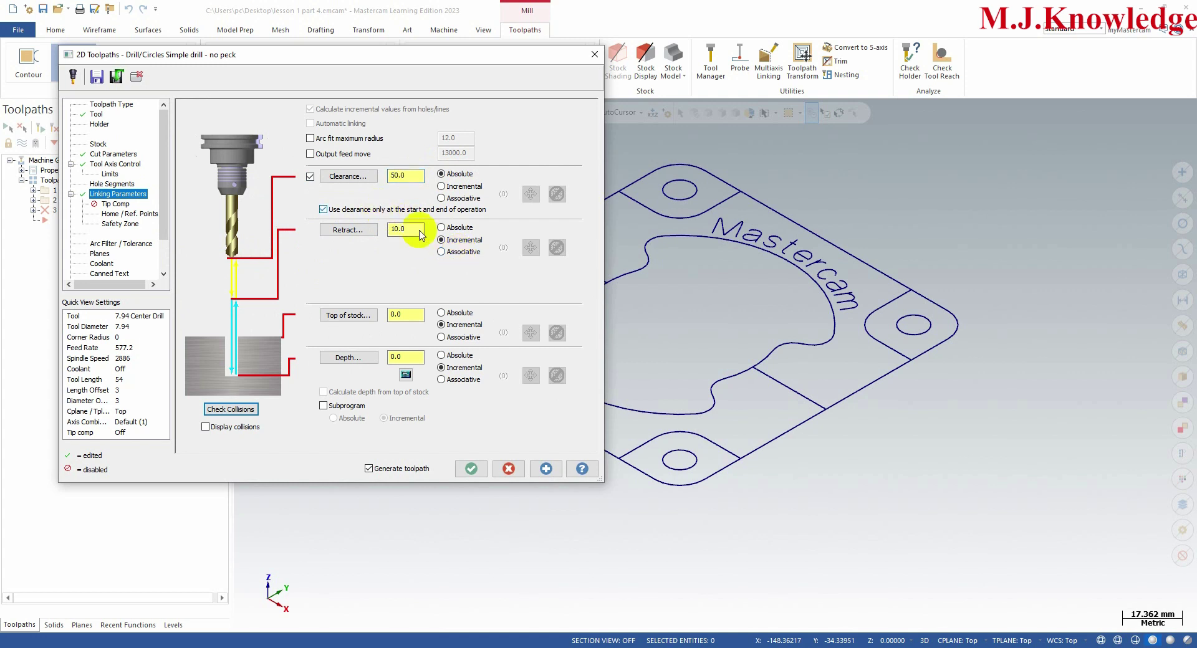
left_click(445, 229)
type("5")
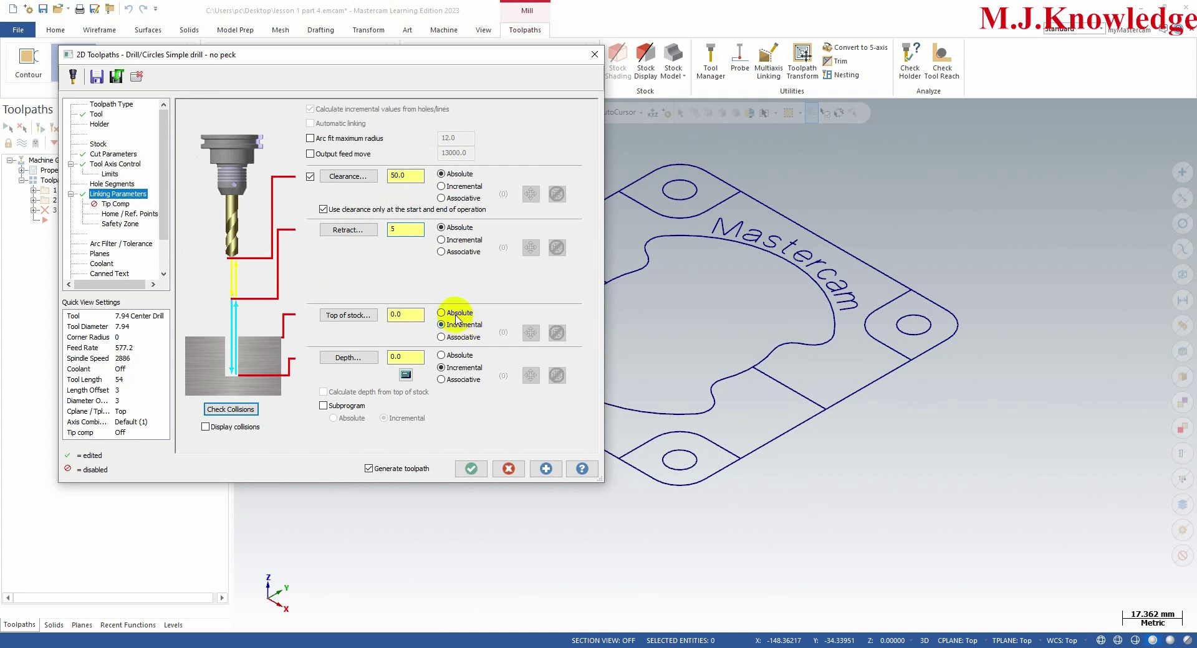
left_click(452, 355)
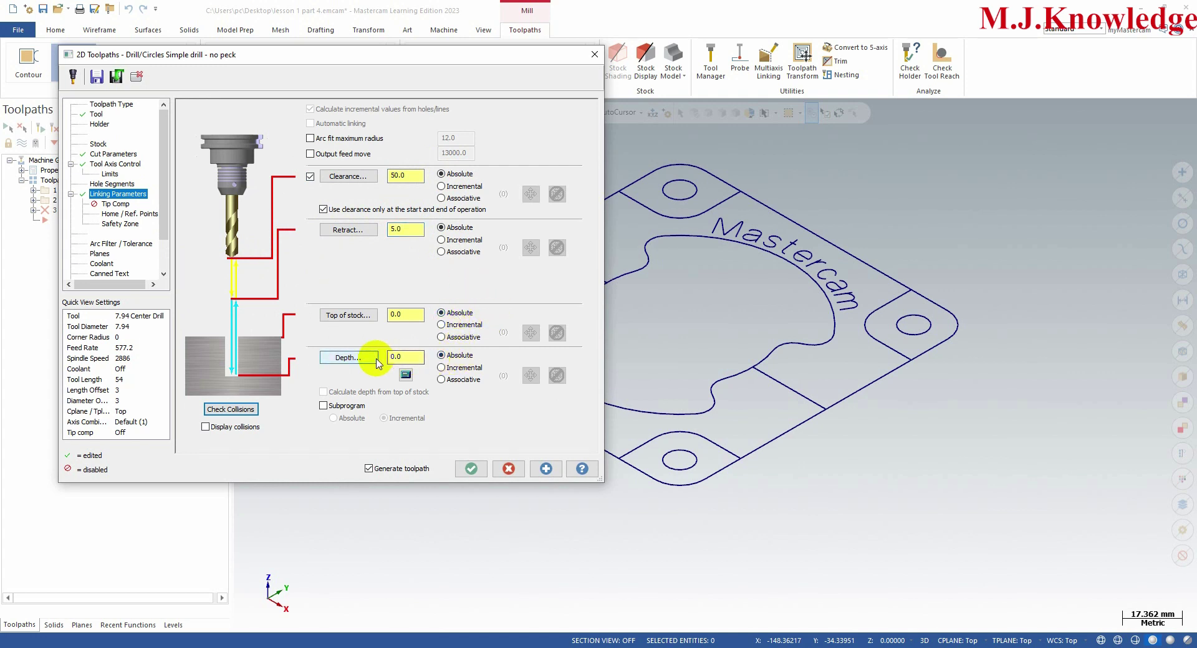
double_click(404, 356)
type("-5")
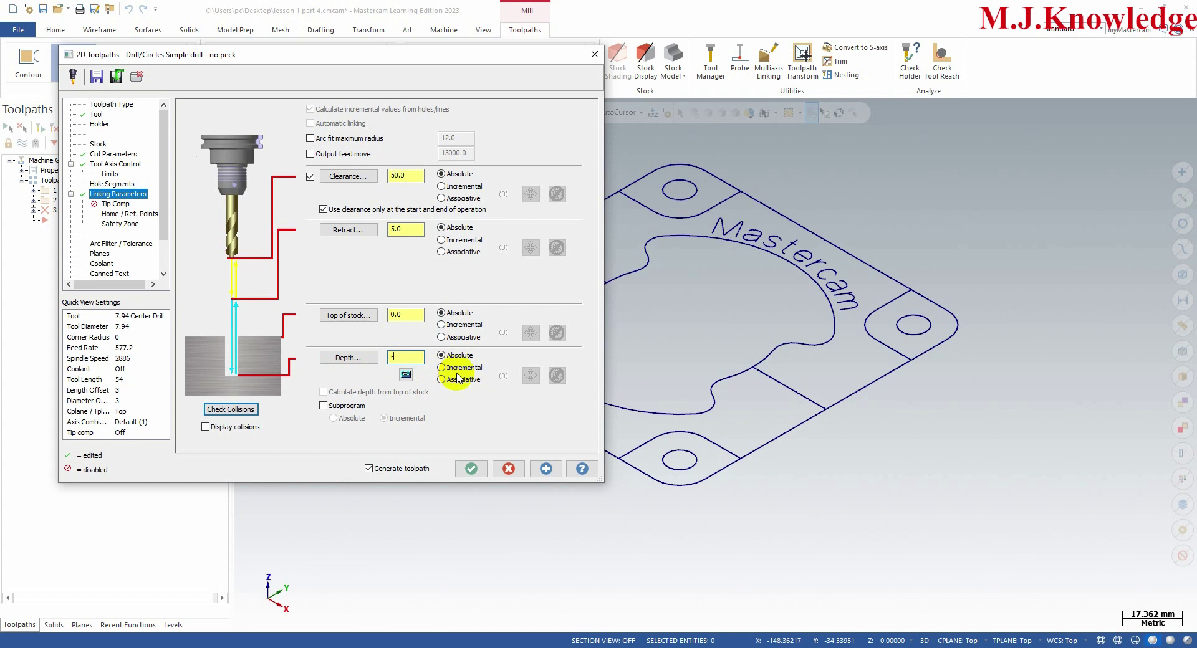
left_click(101, 254)
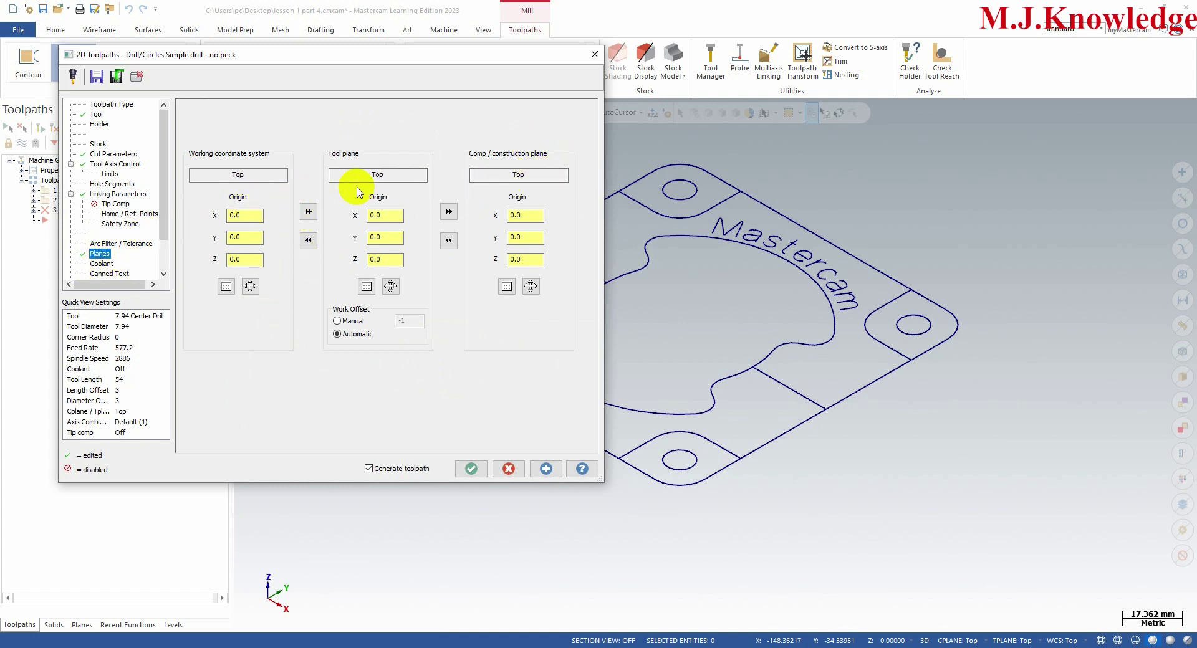
- Turn Flood coolant on and accept the regenerated JOBBER DRILL peck drill as operation 3
left_click(103, 263)
left_click(391, 176)
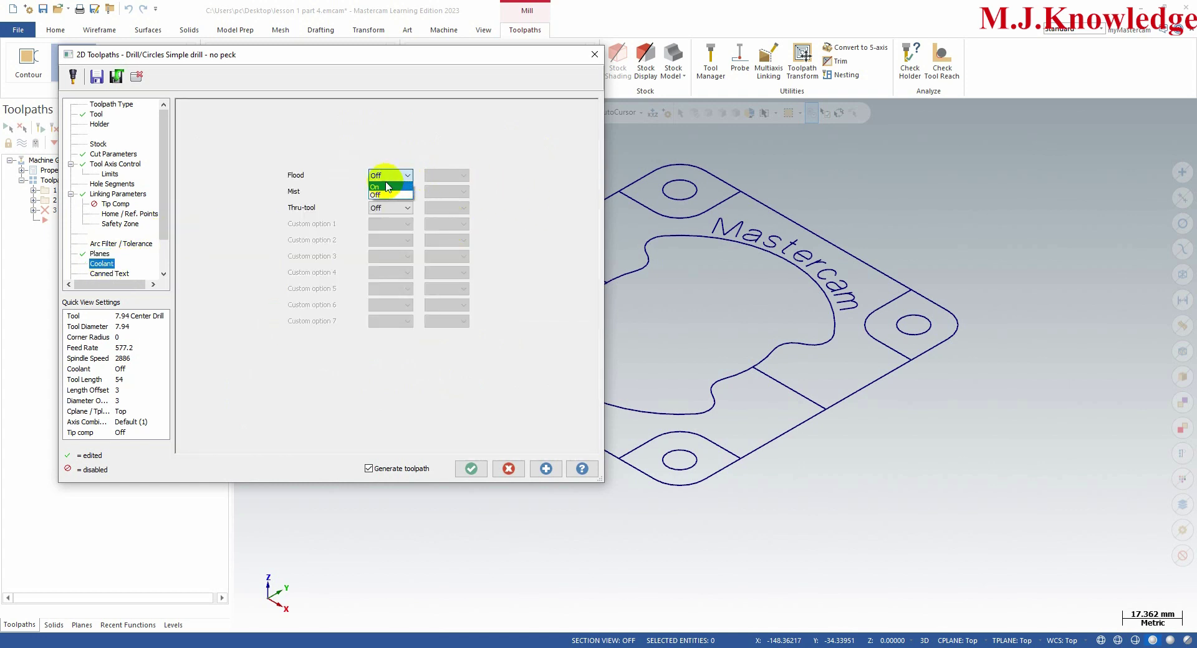
left_click(381, 187)
left_click(546, 469)
middle_click_drag(945, 337, 664, 373)
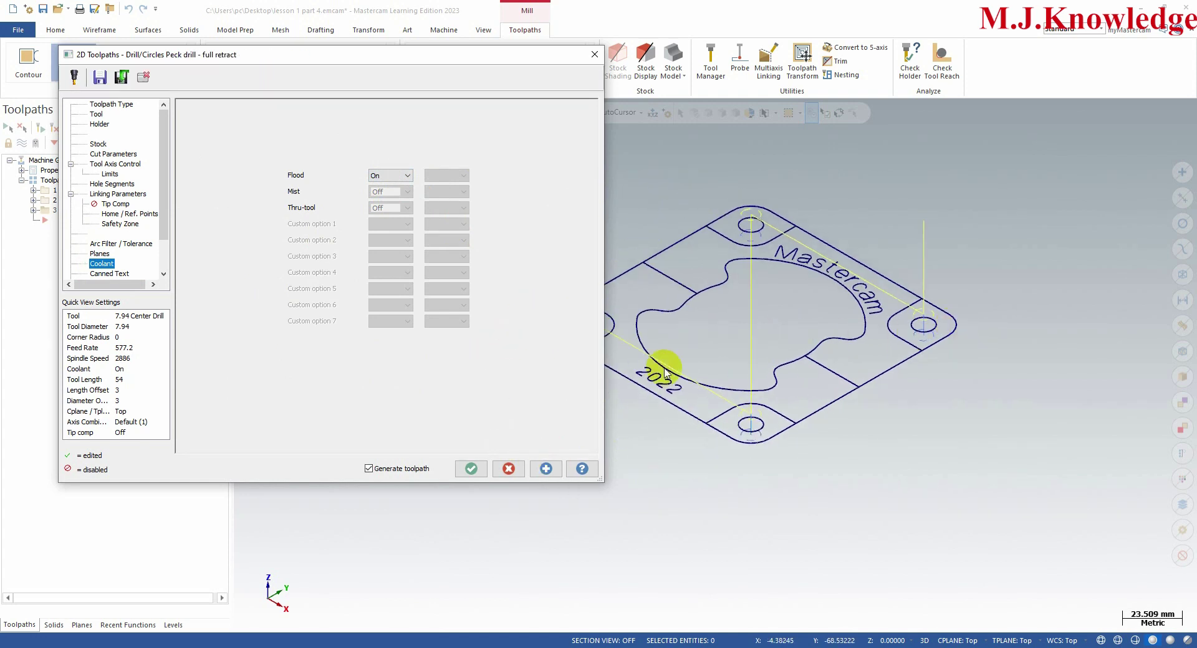
left_click(467, 471)
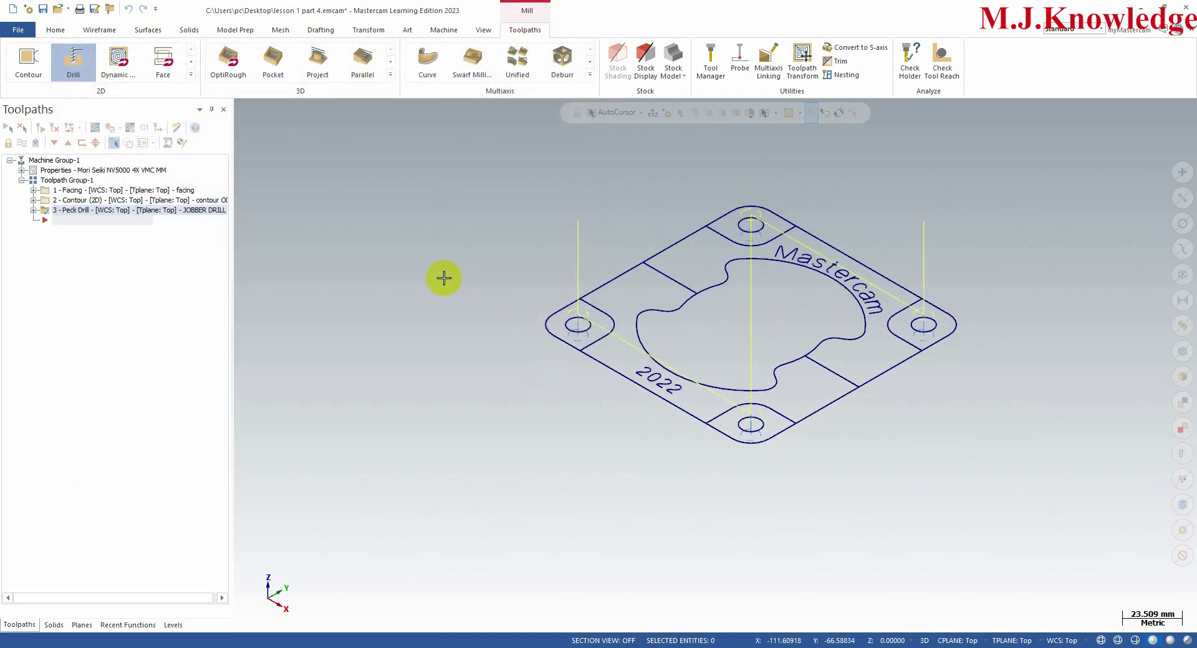
scroll(804, 281, "up", 1)
scroll(804, 281, "up", 1)
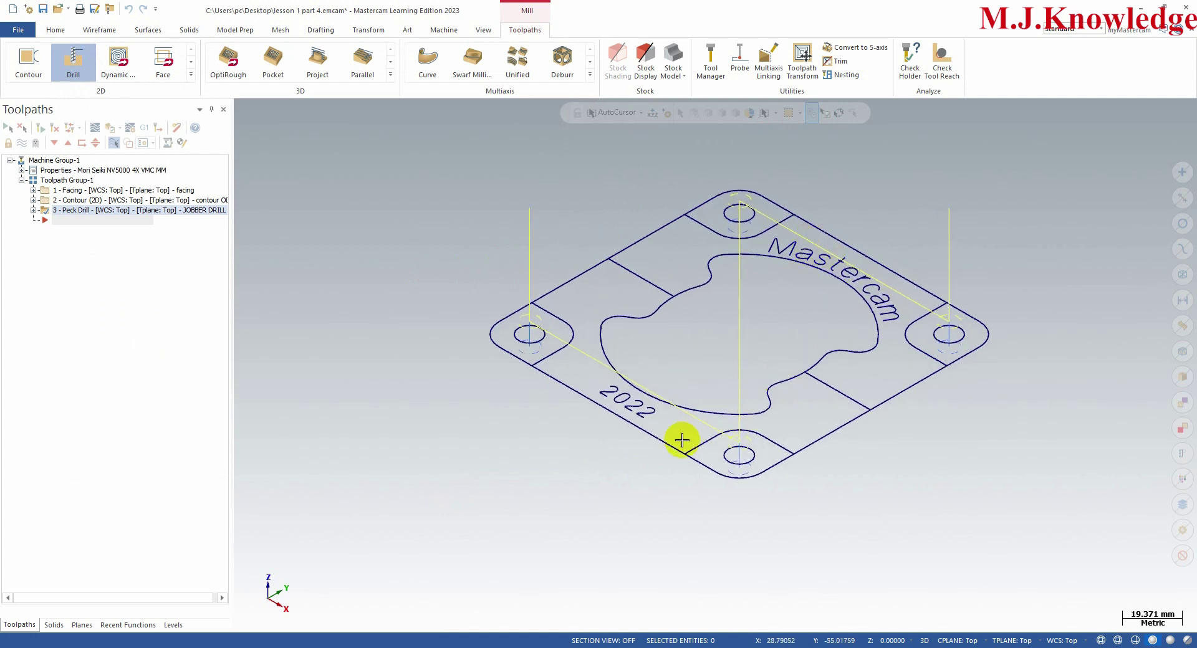
- Copy and paste the operation 3 peck drill as operation 4, then open its parameters
left_click(33, 211)
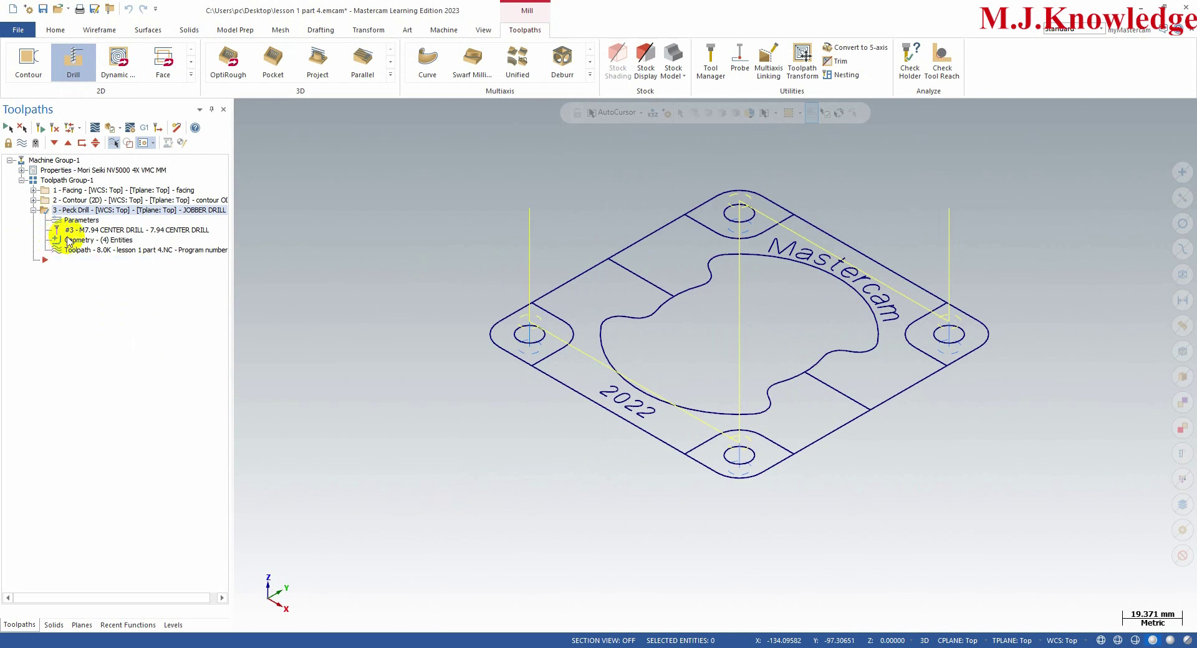
right_click(94, 213)
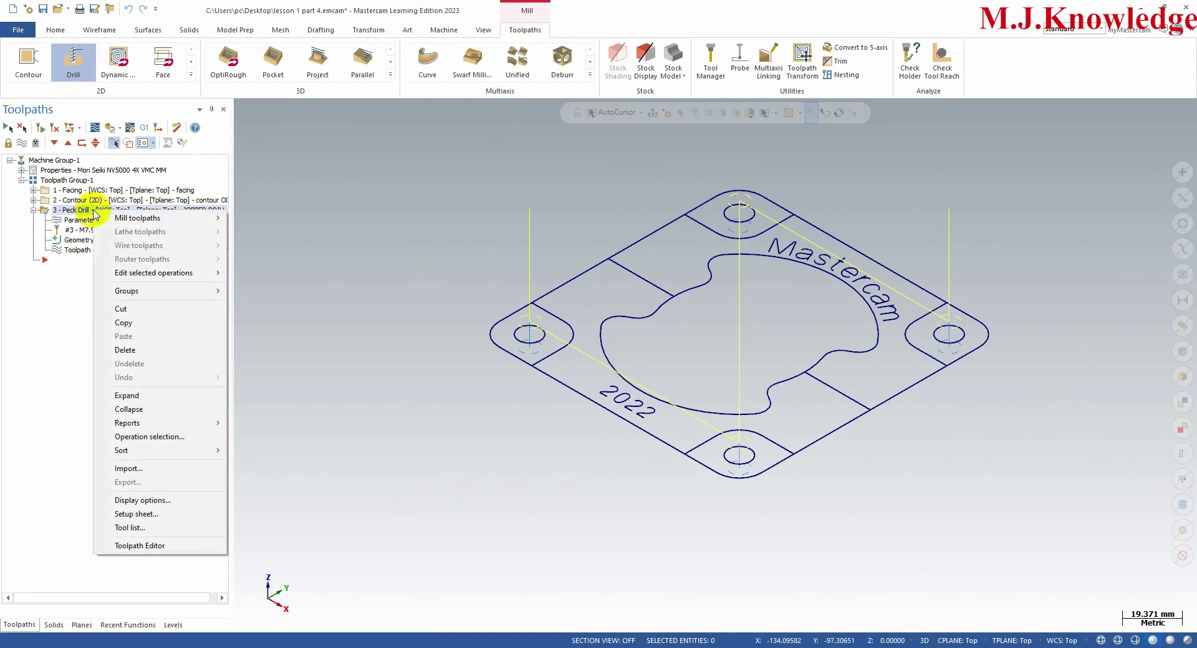
left_click(71, 269)
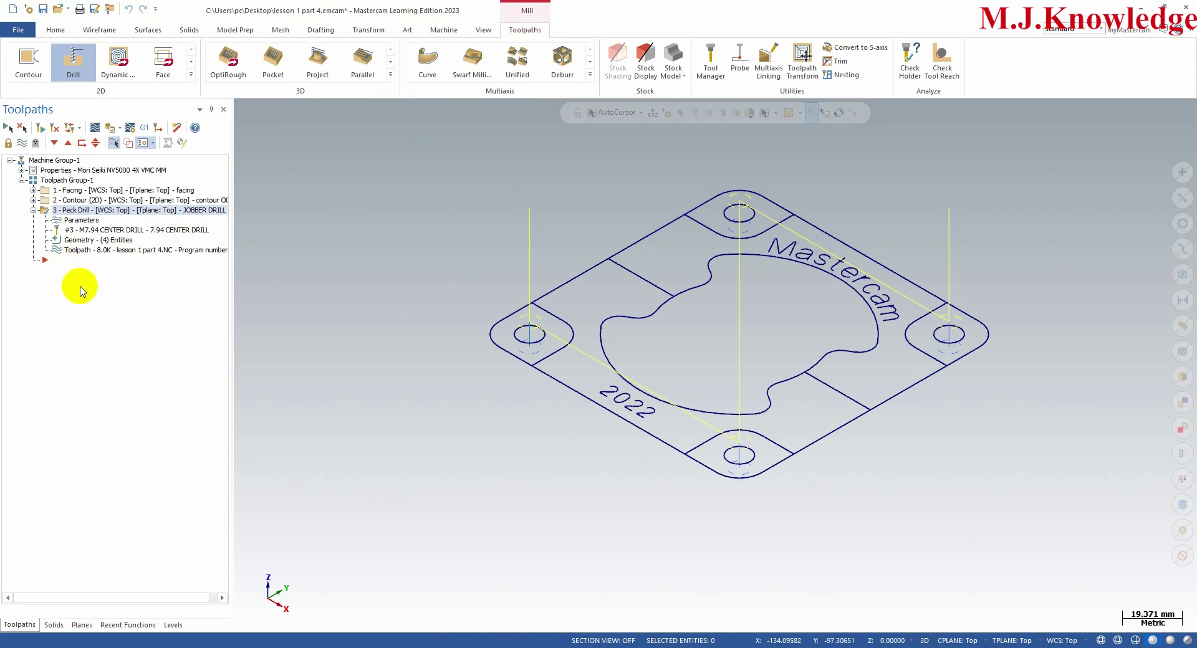
key("ctrl+v")
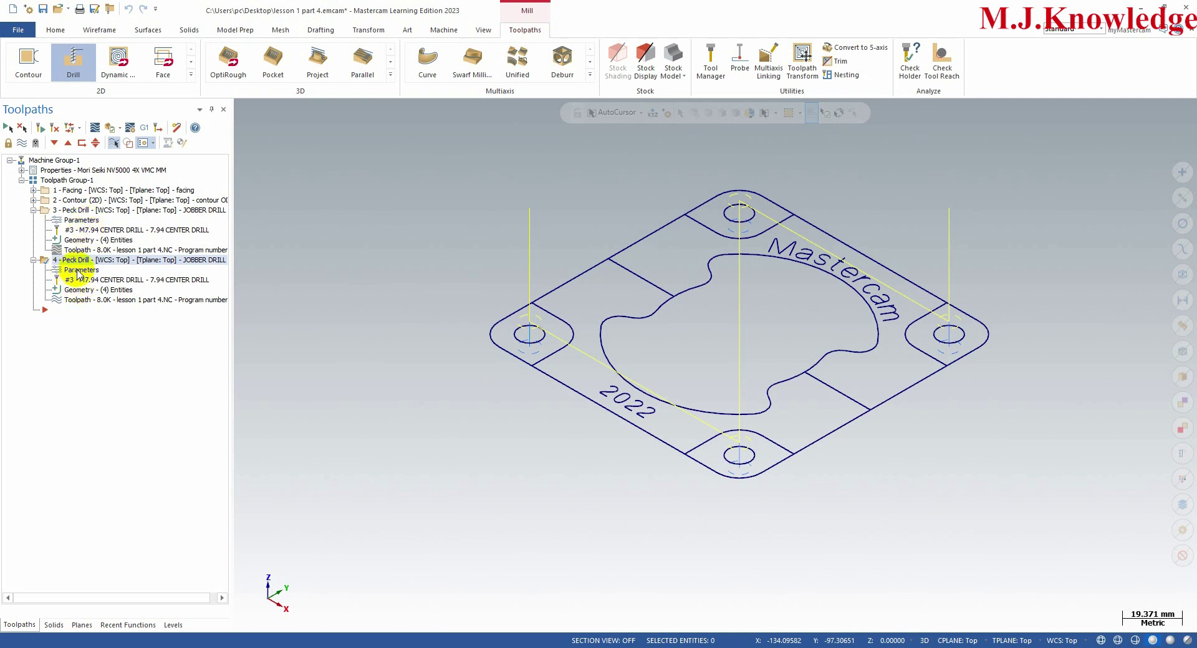
left_click(81, 270)
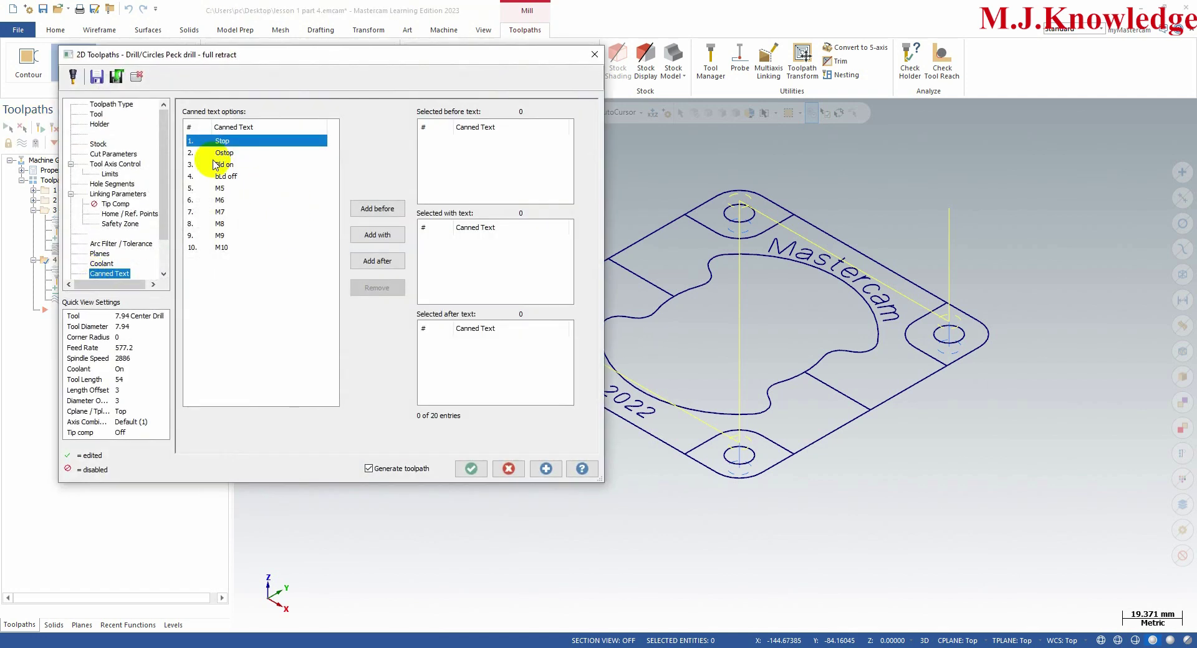
- Define a new standard drill, tool 4, with a 10 mm diameter for operation 4
left_click(96, 114)
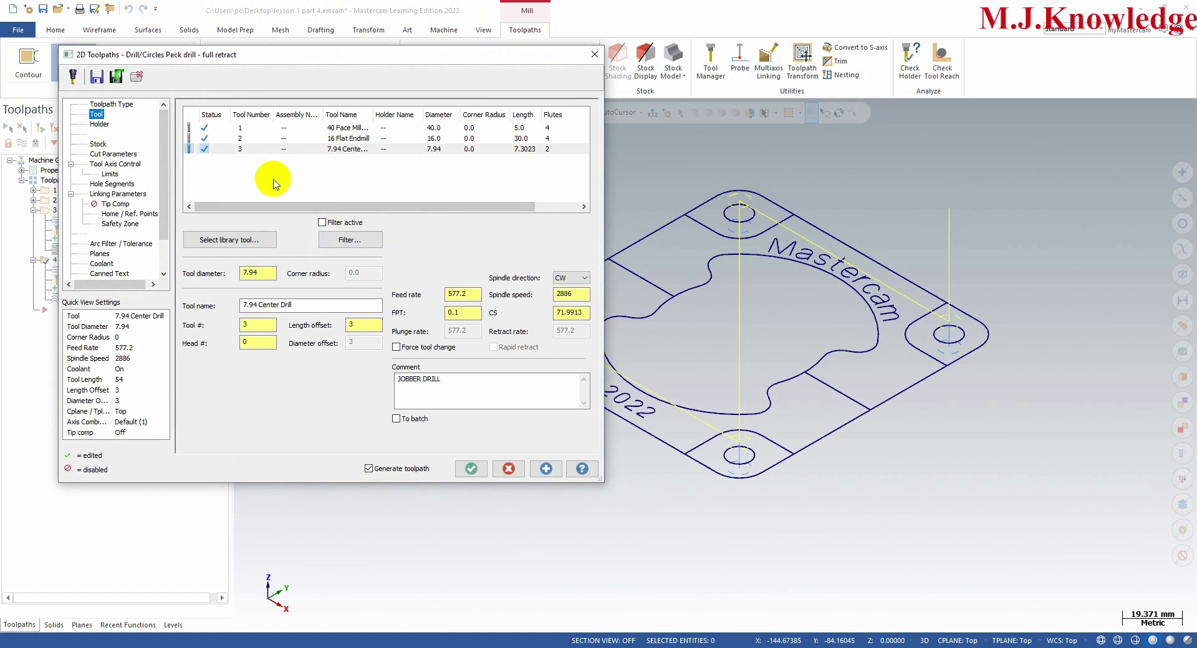
right_click(277, 170)
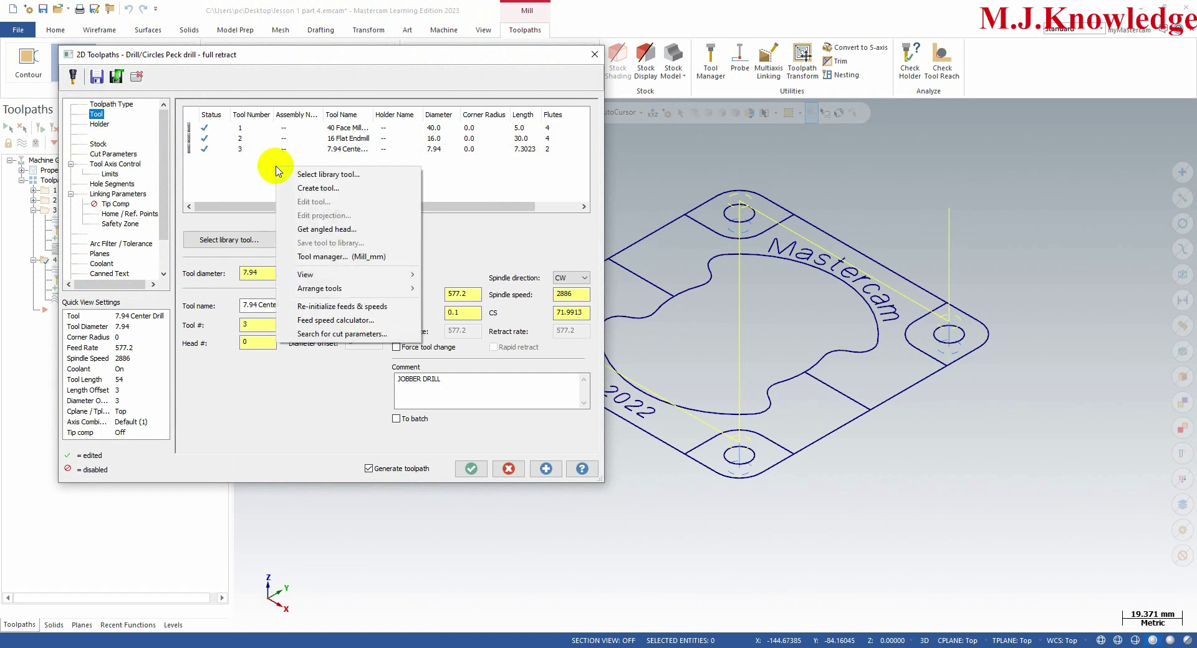
left_click(331, 187)
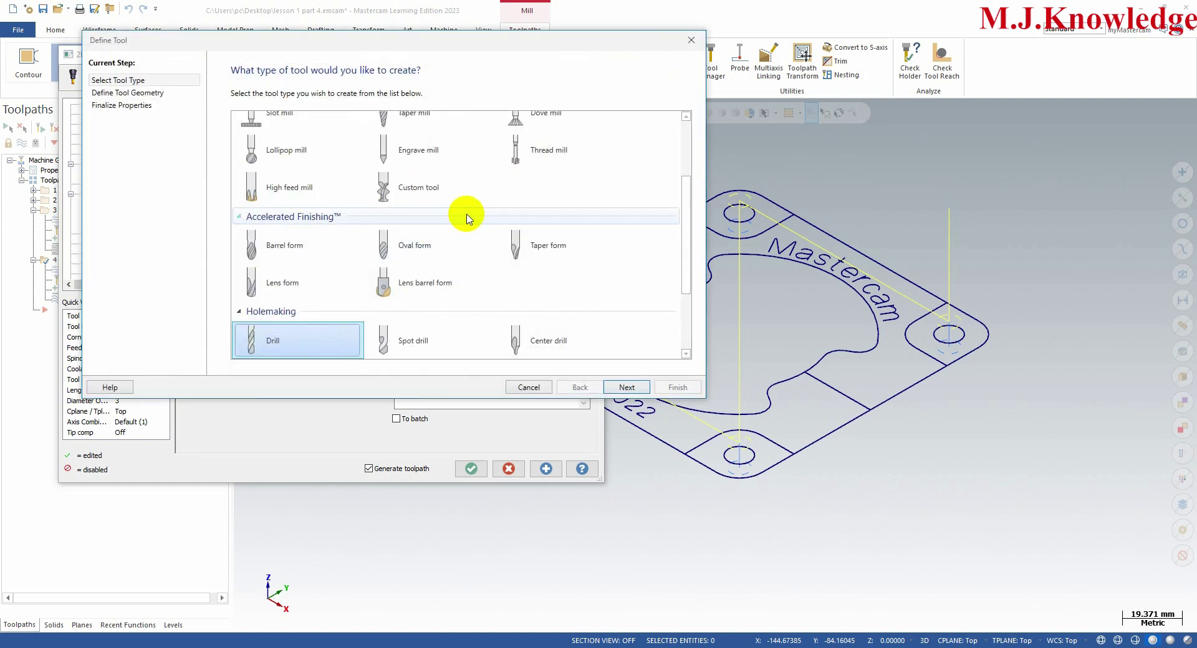
double_click(297, 347)
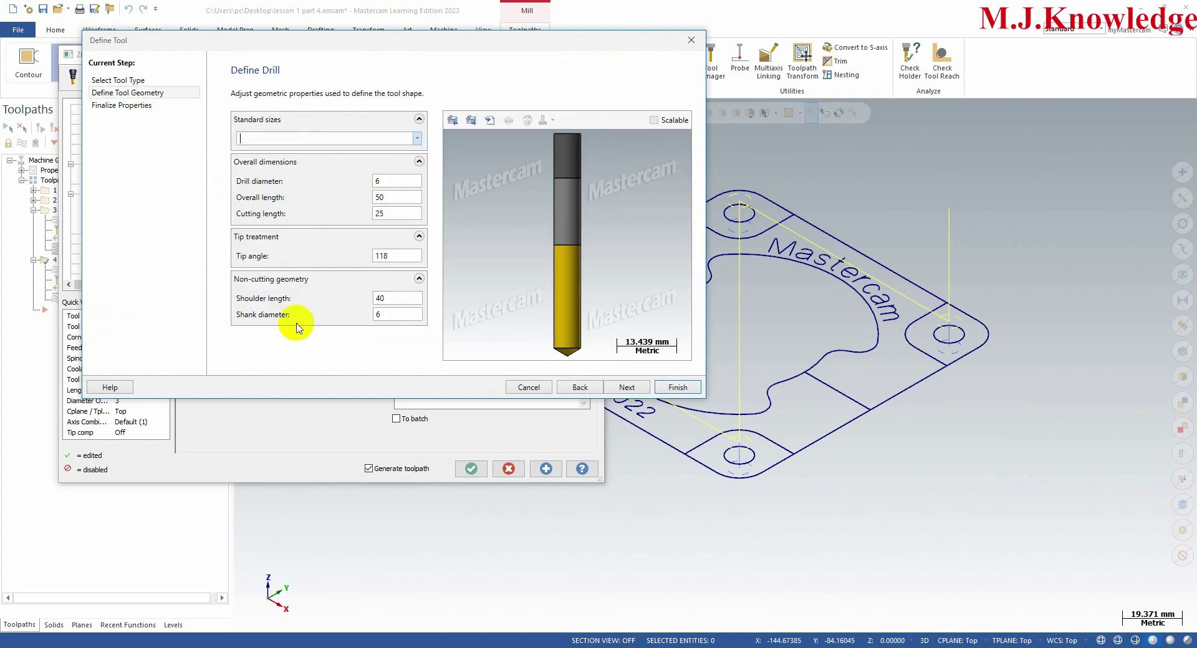
double_click(408, 182)
type("10")
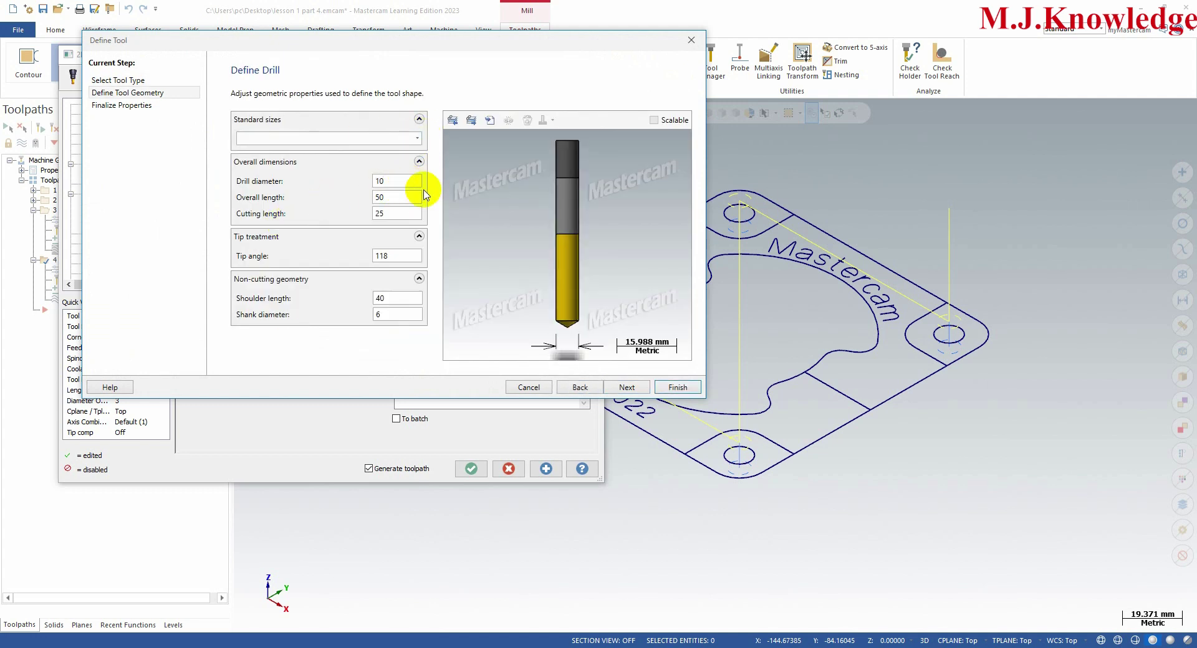
double_click(393, 215)
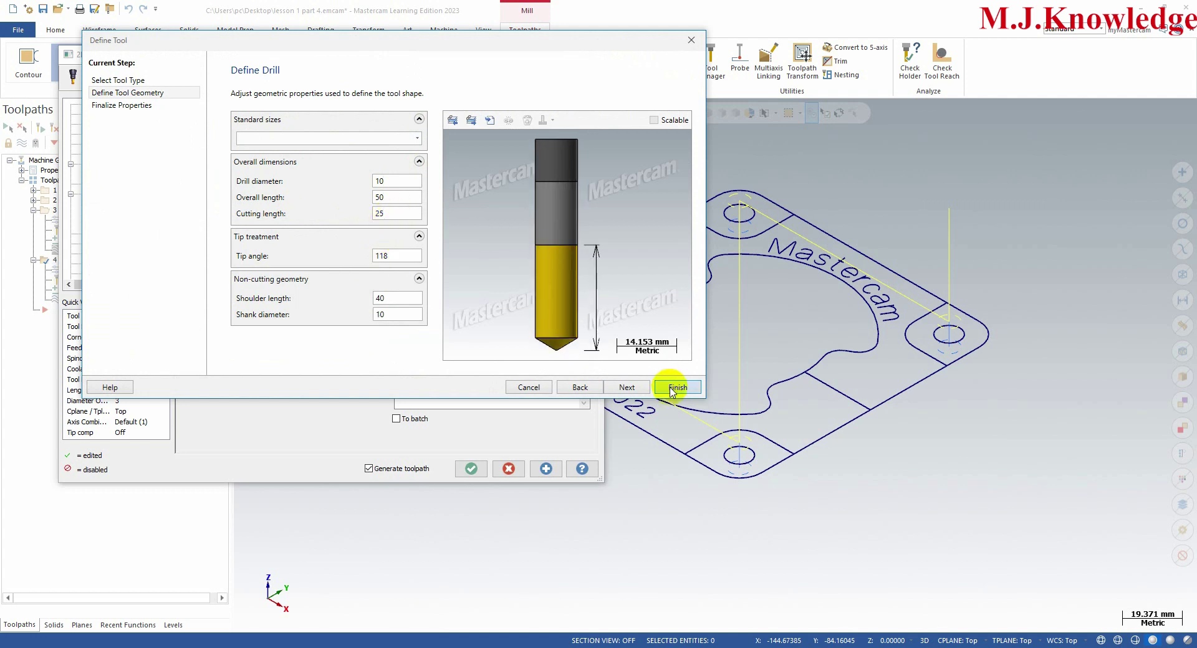
left_click(628, 388)
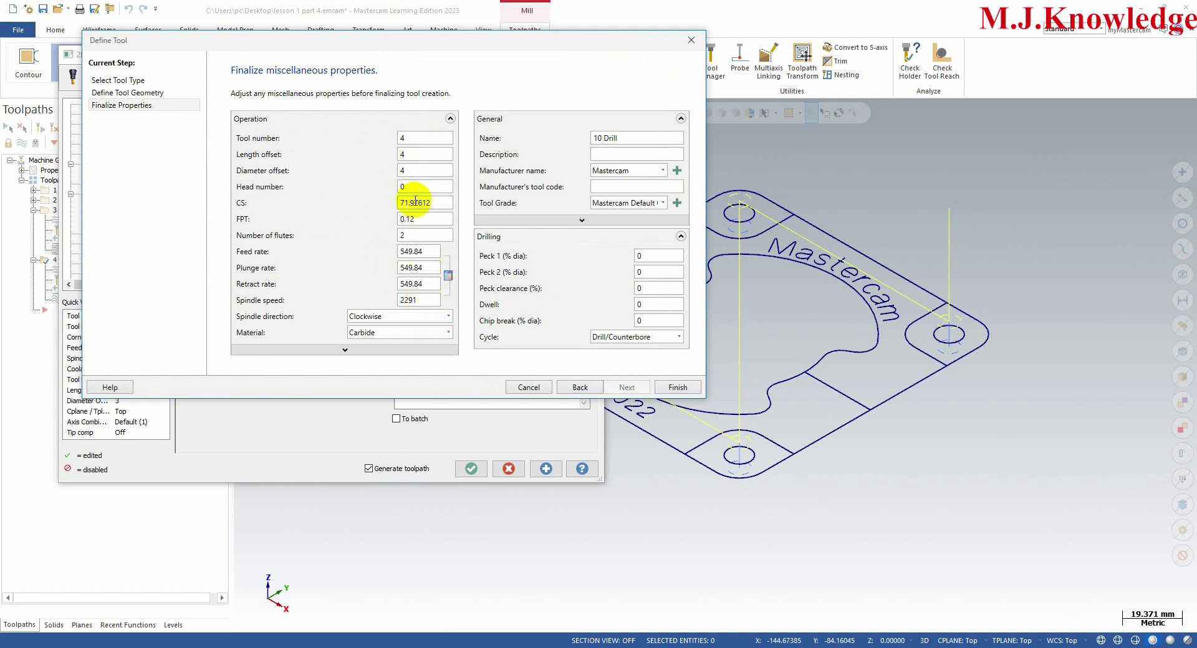
left_click(686, 391)
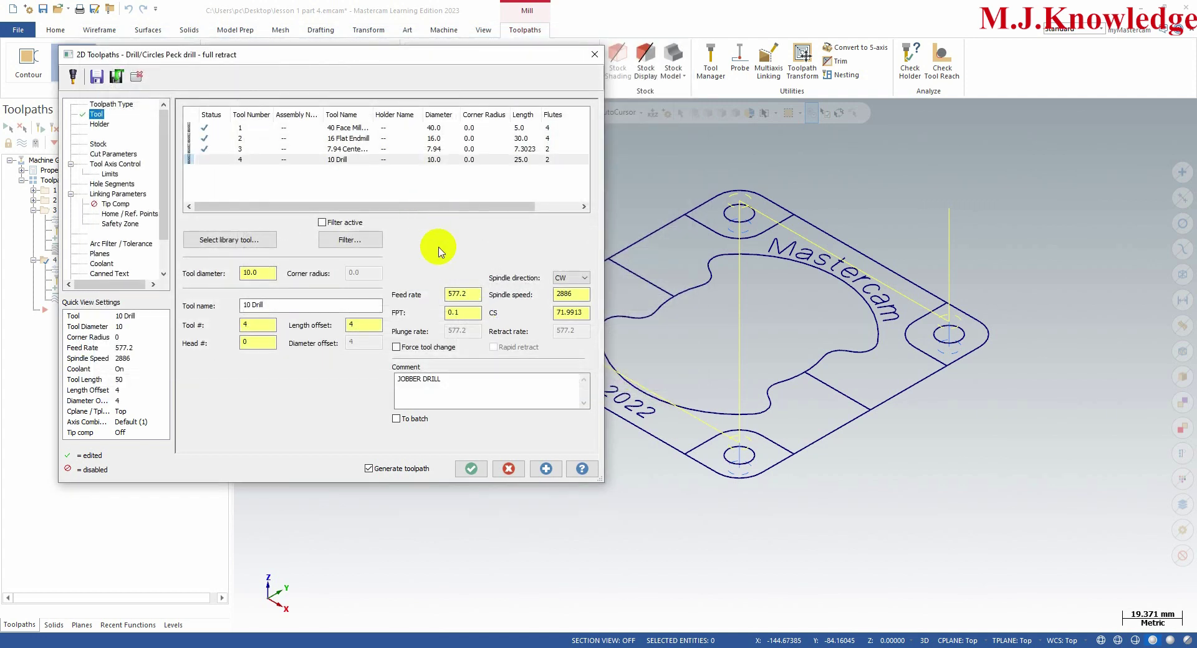
- Change the operation comment from JOBBER DRILL to DRILL and show the peck drill Cut Parameters
left_click_drag(448, 379, 323, 421)
type("DRILL")
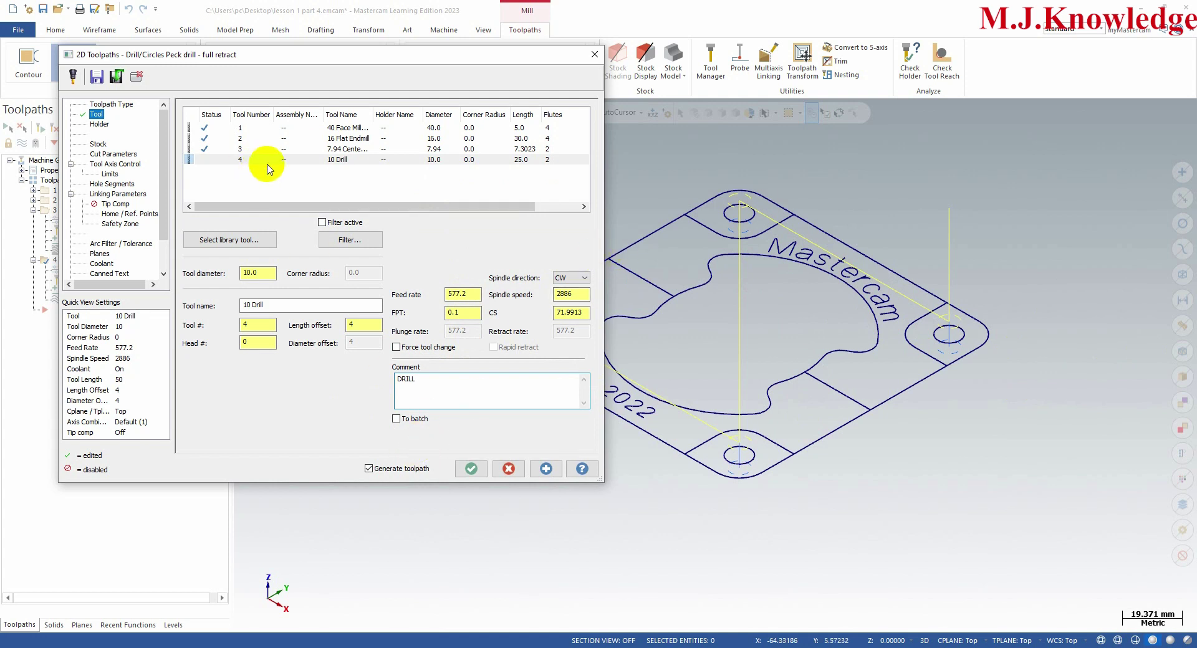
left_click(442, 377)
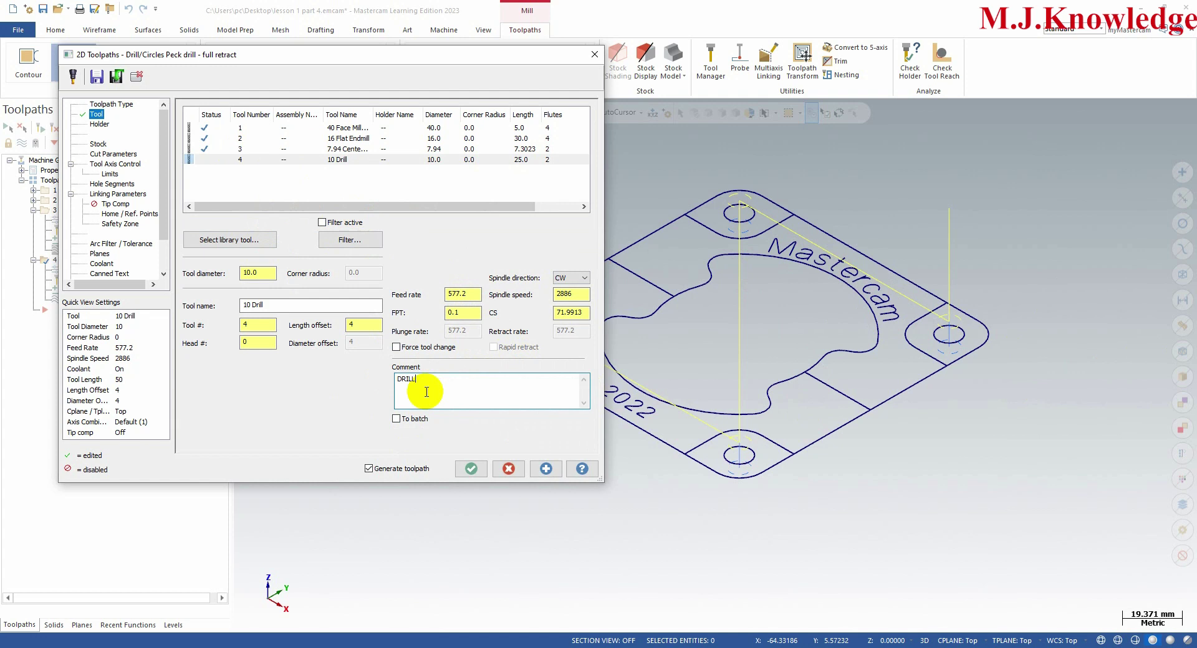
left_click(111, 154)
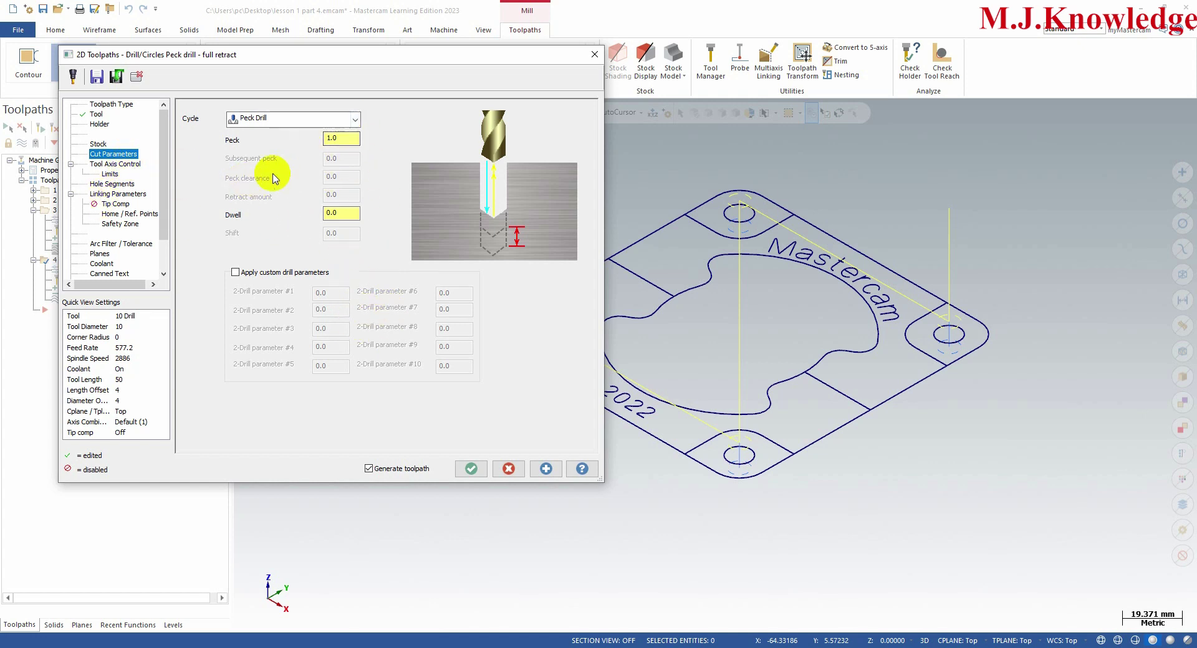
- Set the peck amount to 2.0
double_click(349, 138)
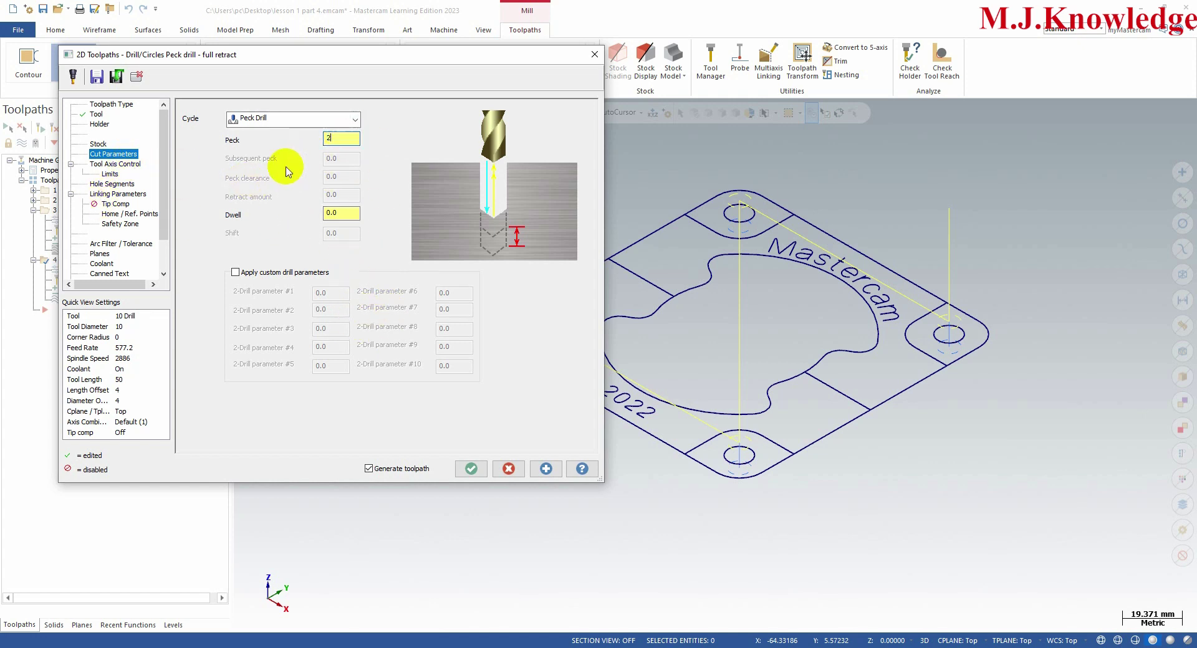
left_click(335, 215)
left_click(344, 213)
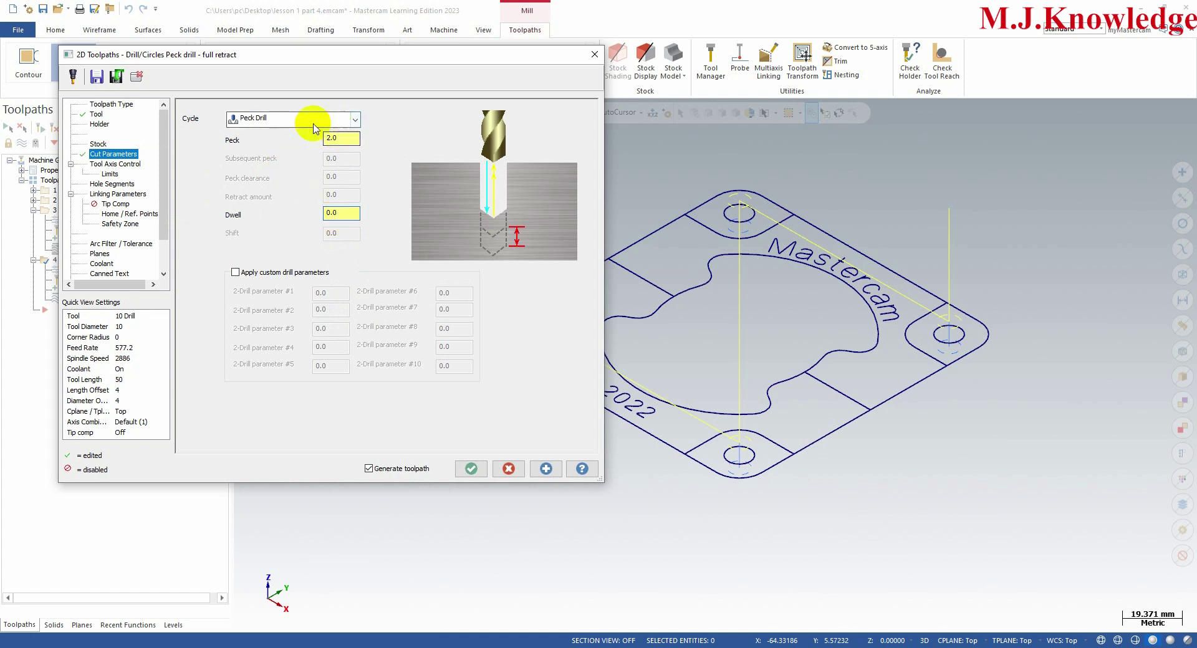
- Set the drilling depth to -25.0 and accept the regenerated peck drill as operation 4
left_click(119, 196)
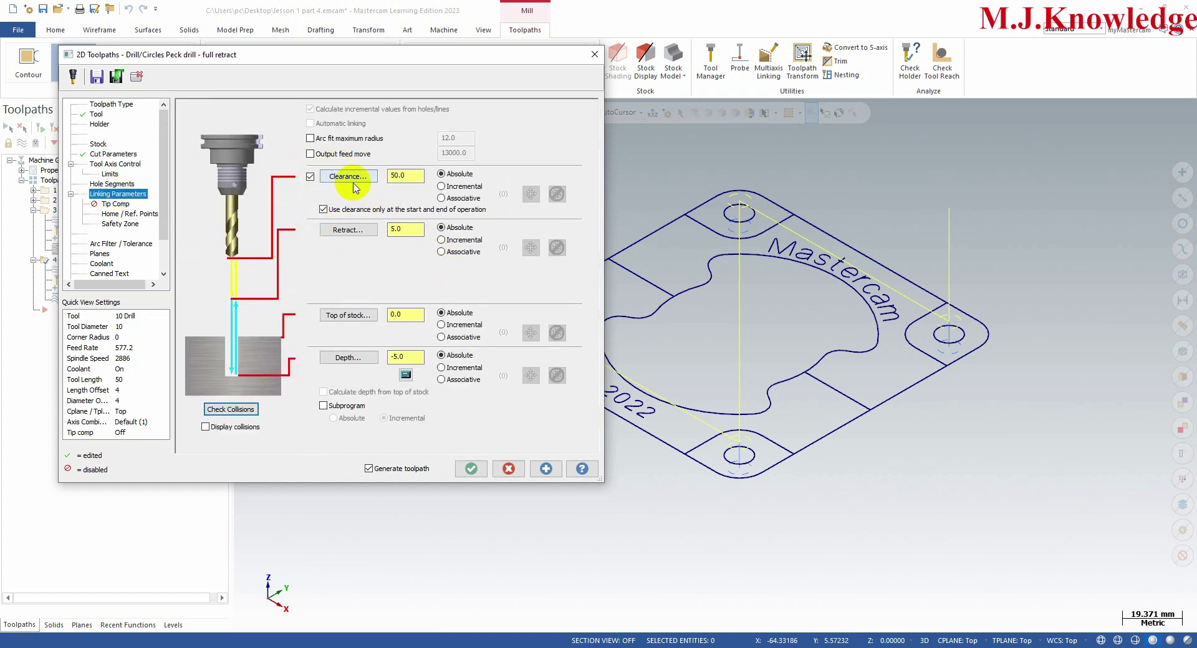
double_click(410, 356)
type("-25")
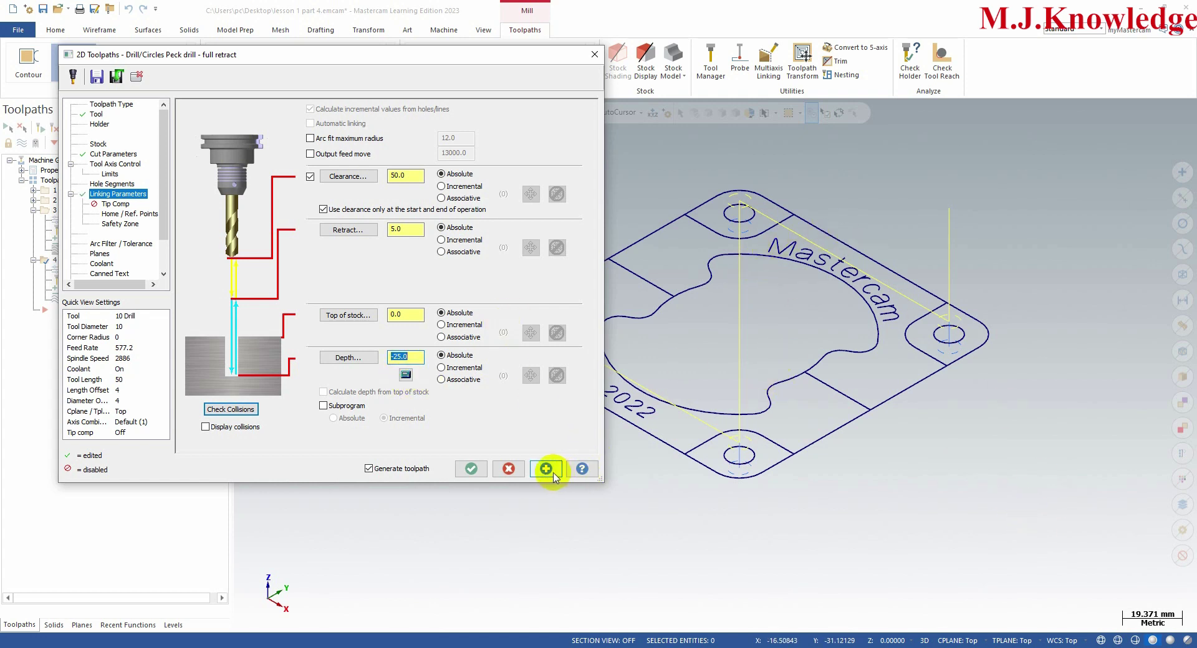
left_click(99, 254)
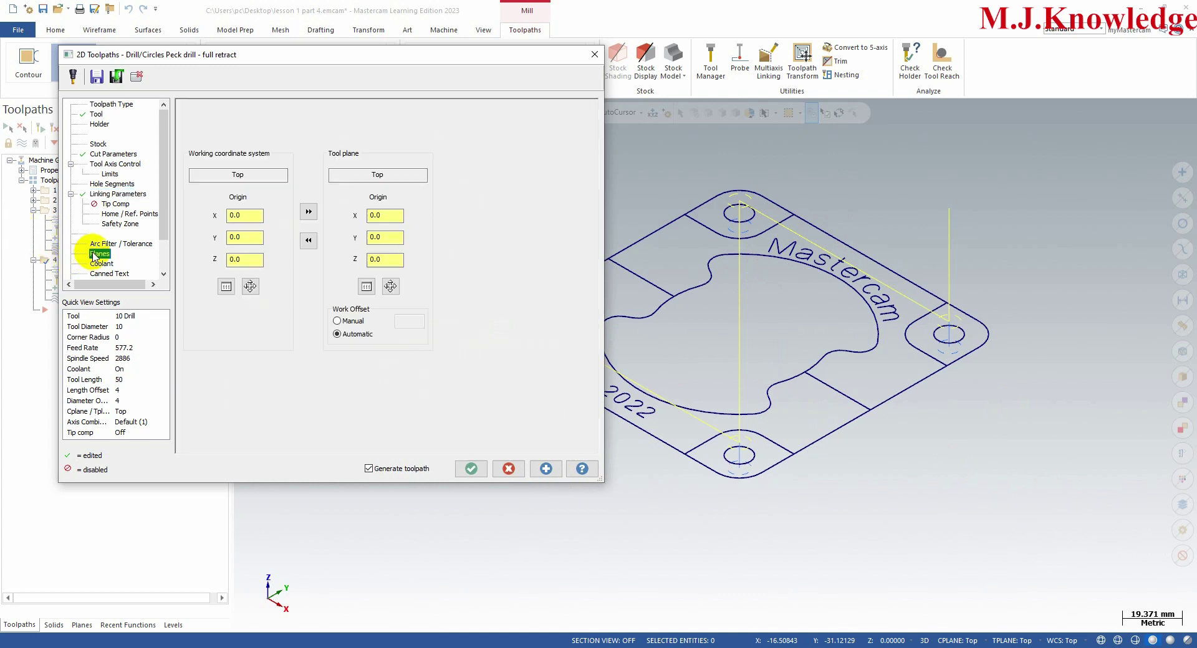
left_click(545, 468)
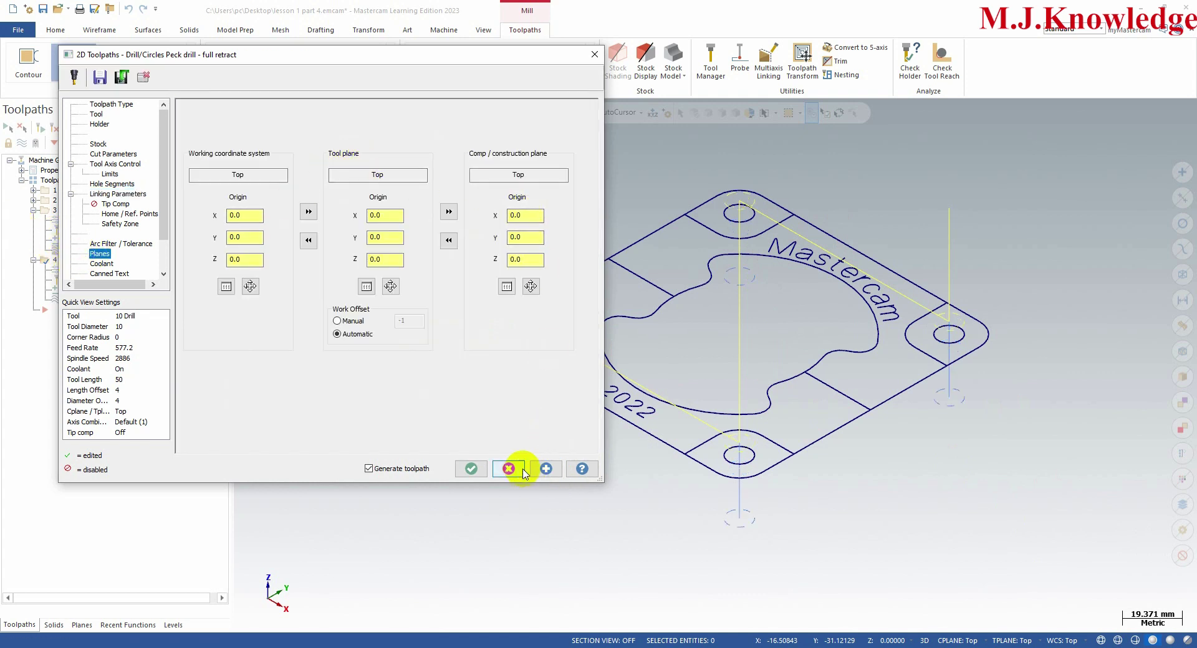
left_click(471, 472)
- Select all four operations so facing, contour and drill toolpaths display together
scroll(707, 355, "up", 1)
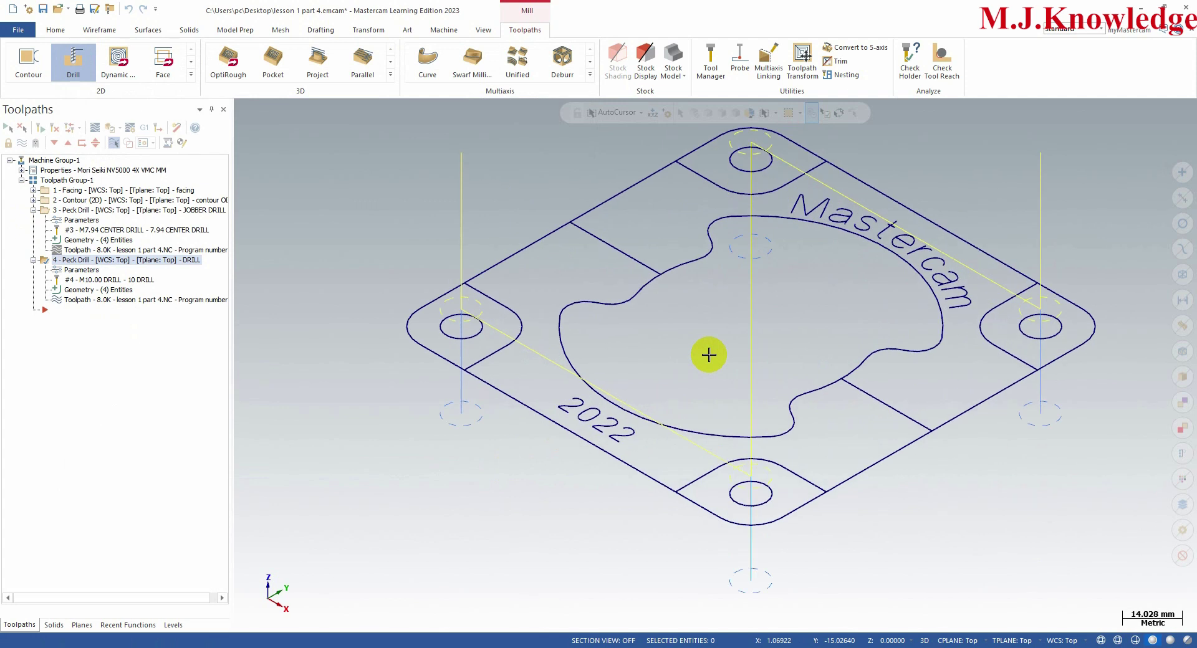
scroll(617, 371, "down", 1)
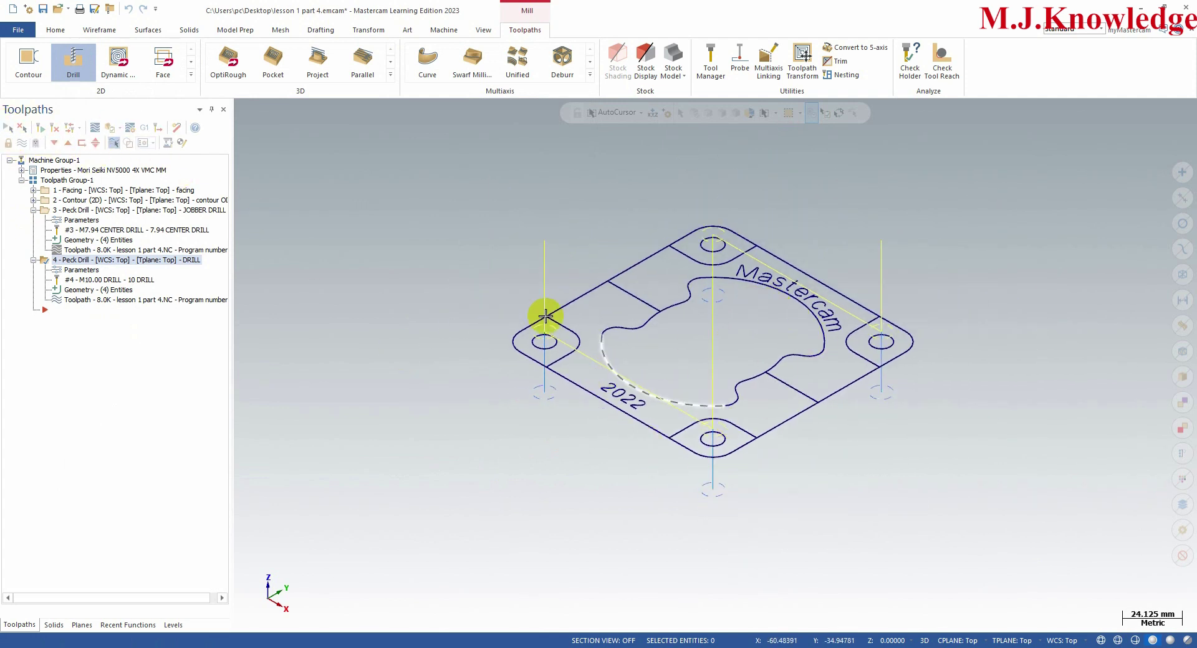
left_click(7, 128)
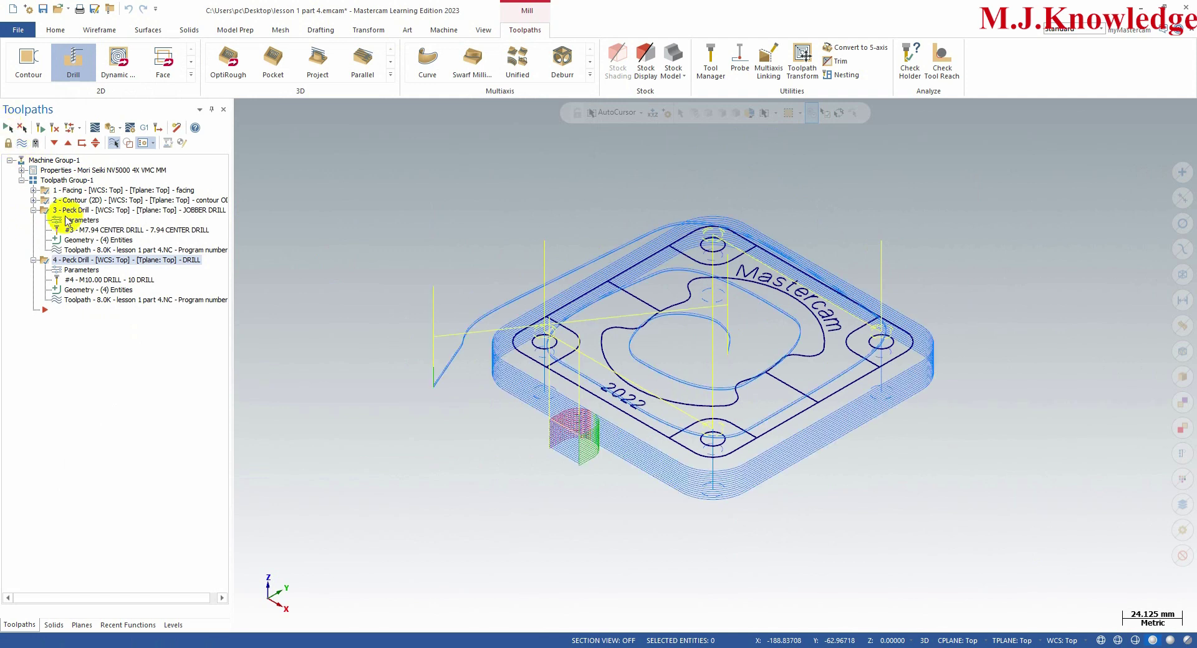
- Verify all four operations in Mastercam Simulator and play the simulation at higher speed
left_click(111, 128)
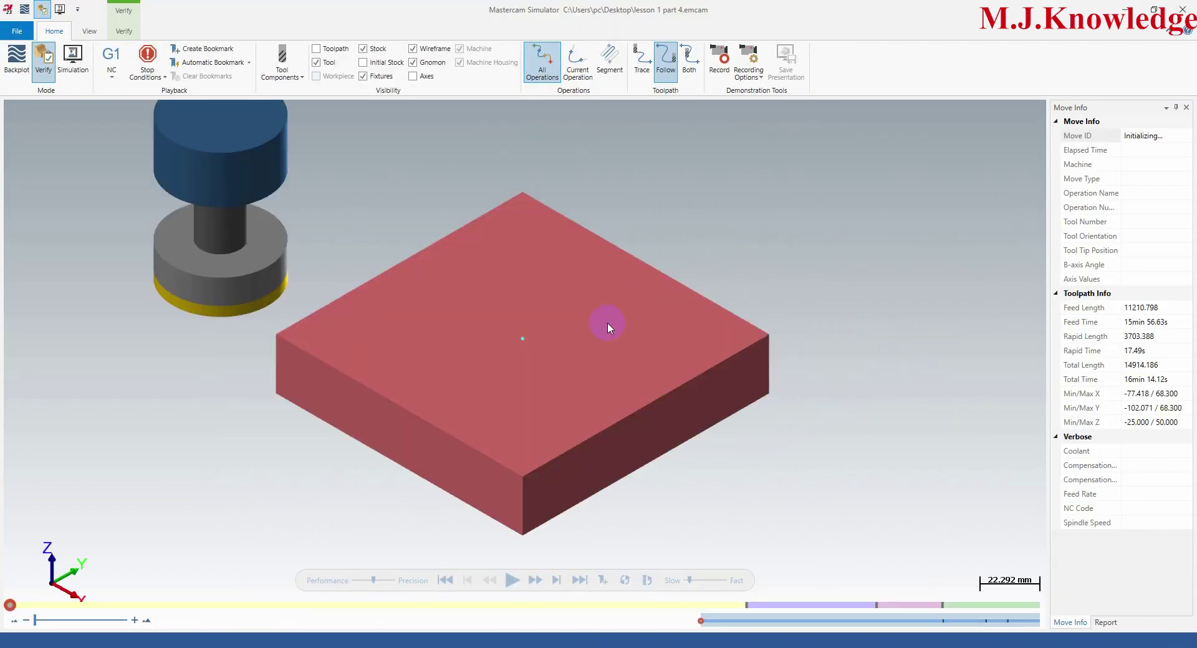
left_click(513, 580)
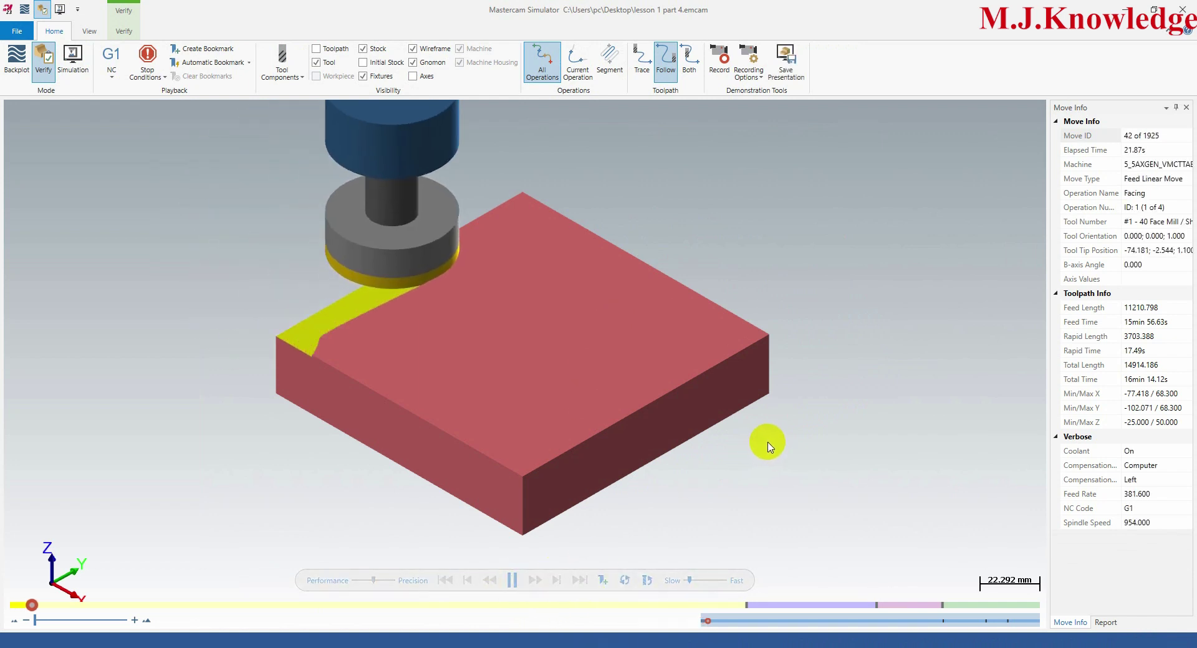
left_click(700, 582)
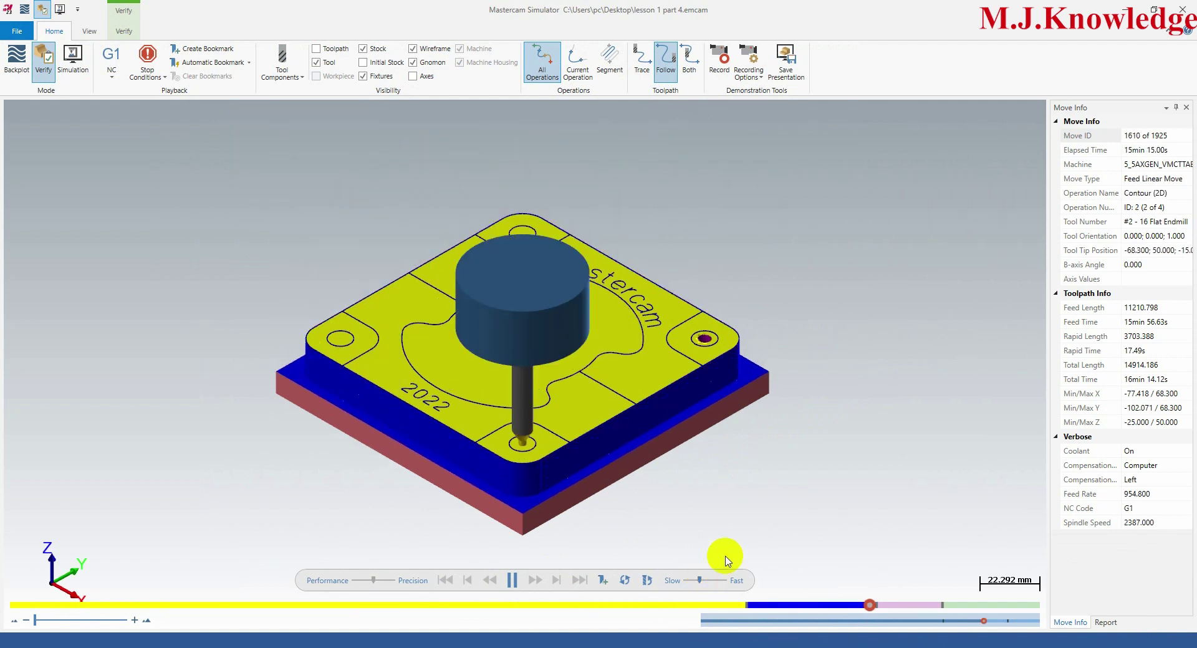
- Inspect the machined plate in Isometric (WCS) view, then close the Simulator
mouse_move(801, 308)
middle_mouse_down()
mouse_move(691, 272)
mouse_move(764, 380)
mouse_move(756, 278)
mouse_move(788, 293)
mouse_move(718, 260)
mouse_move(676, 275)
mouse_move(673, 312)
mouse_move(681, 294)
mouse_move(737, 300)
mouse_move(692, 308)
middle_mouse_up()
right_click(767, 235)
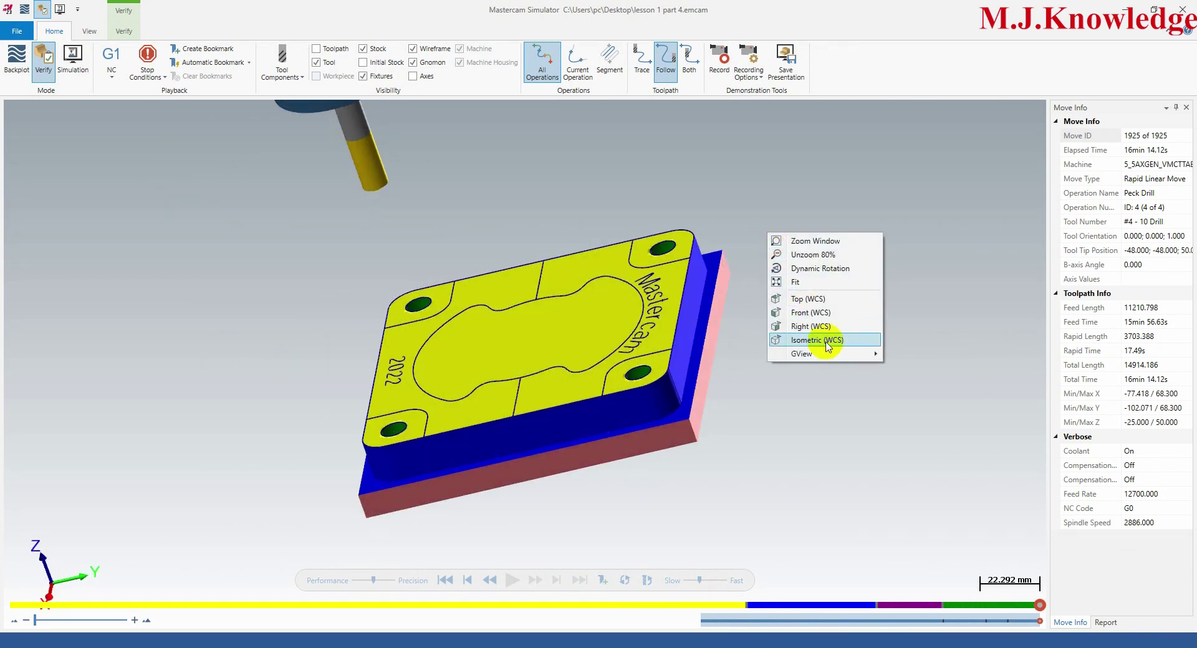
left_click(779, 345)
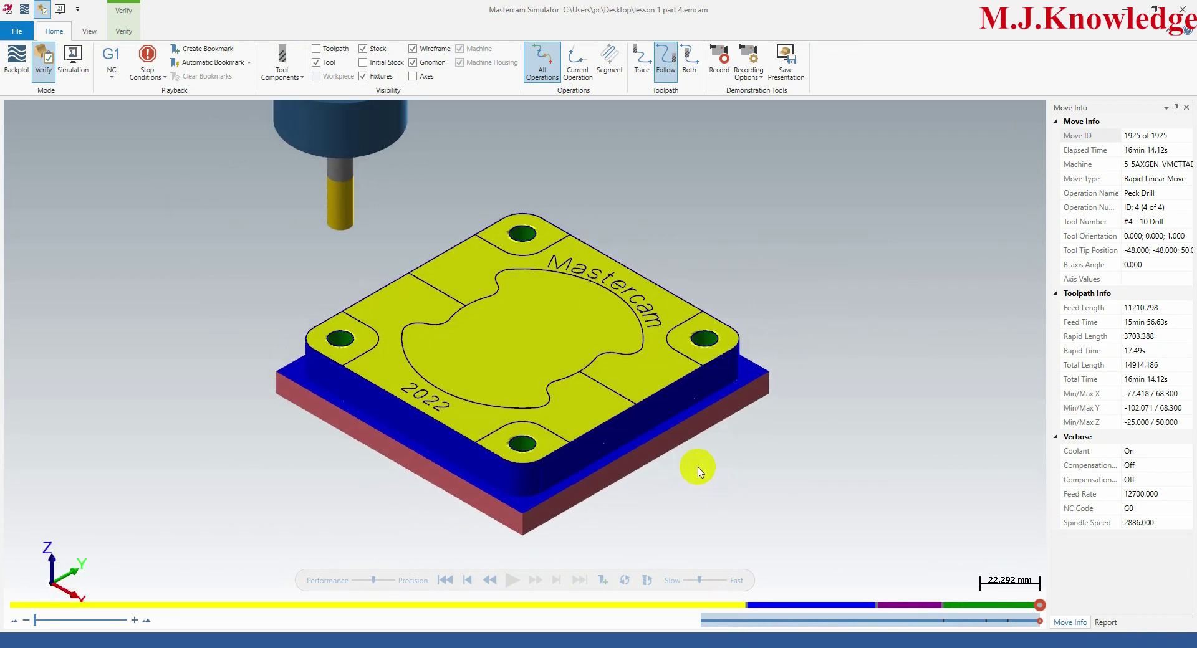
scroll(693, 471, "up", 2)
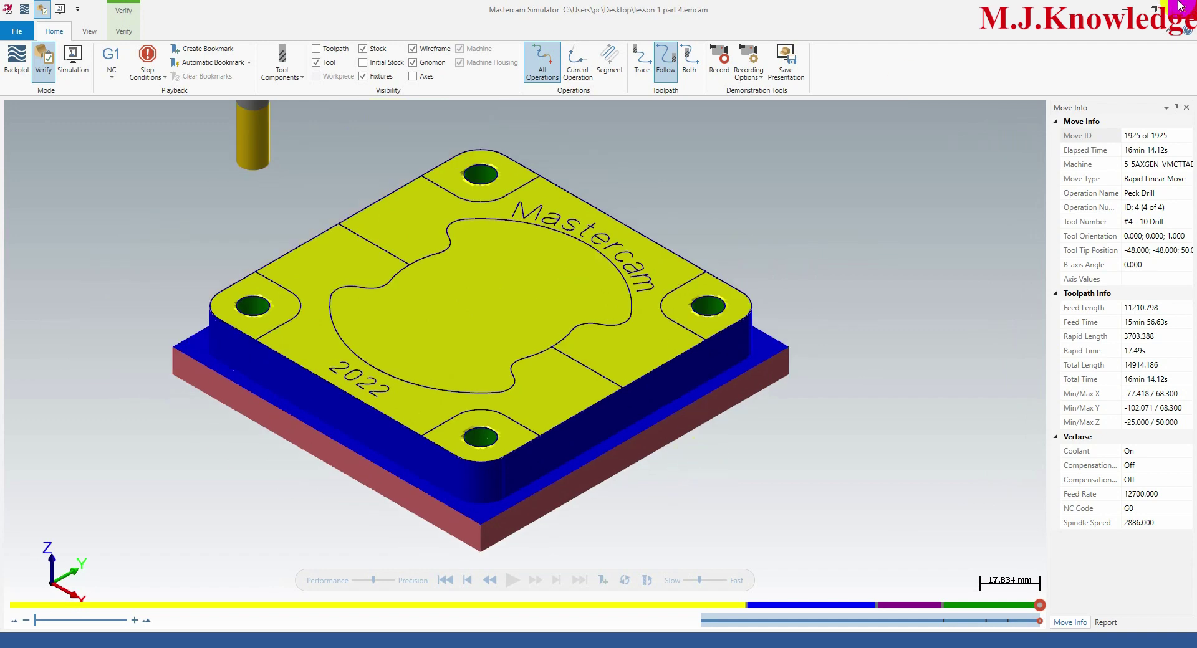
left_click(1178, 5)
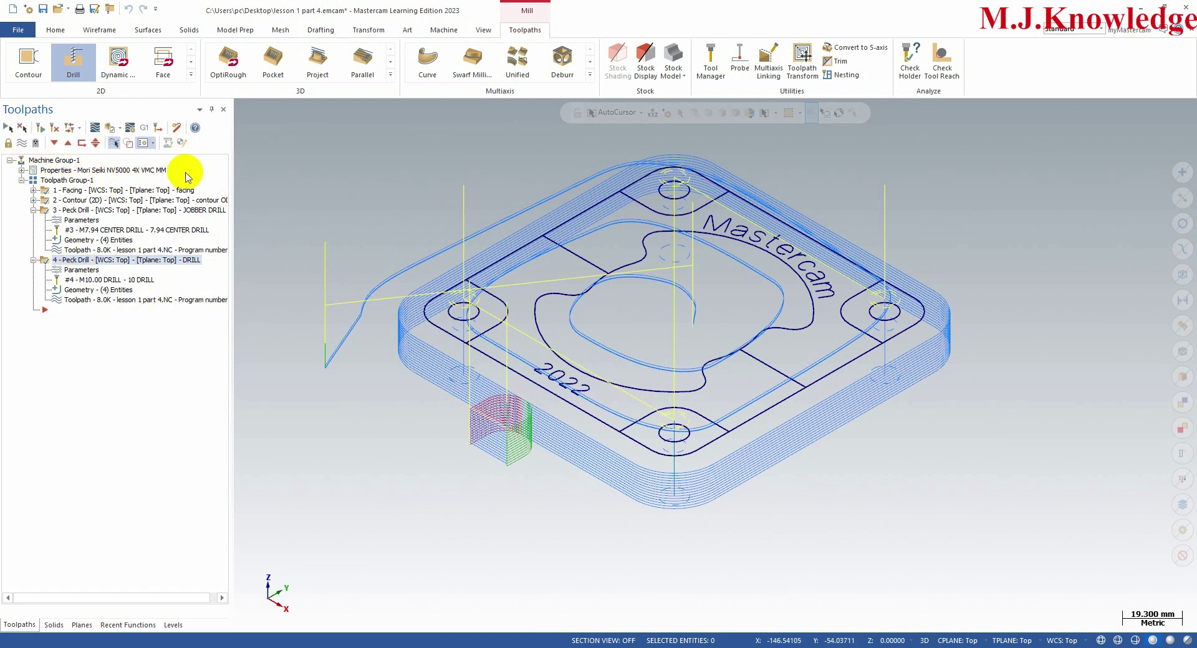
- Check the 130 × 130 × 27 stock setup without changes and expand the contour operation
left_click(22, 171)
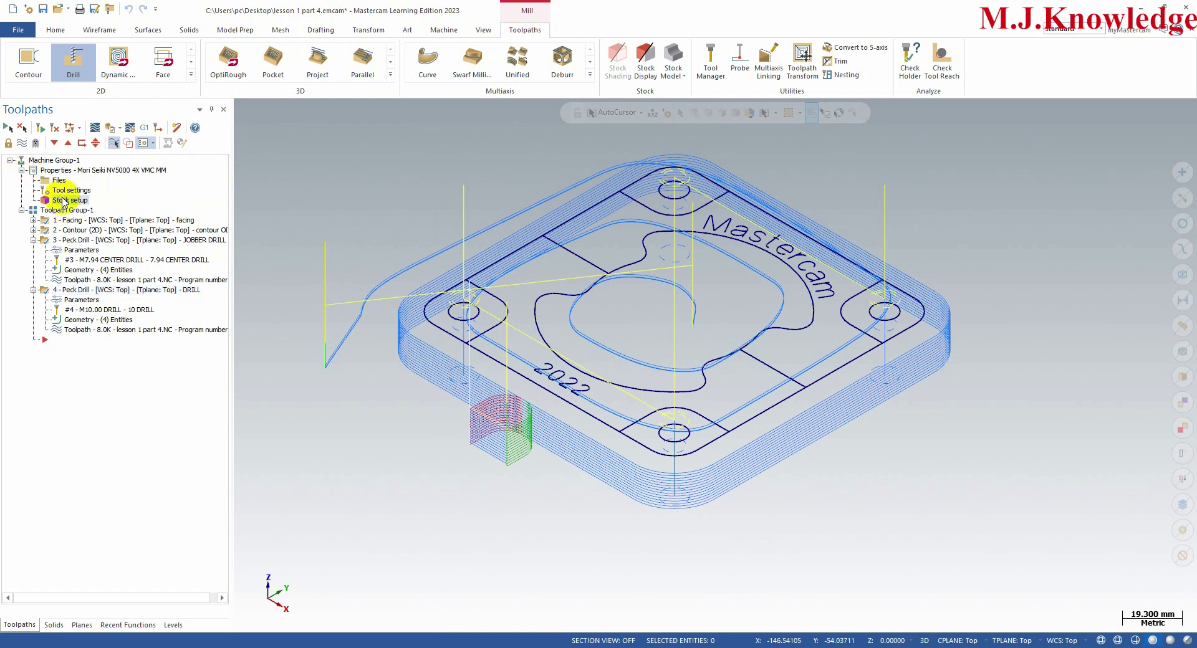
left_click(61, 205)
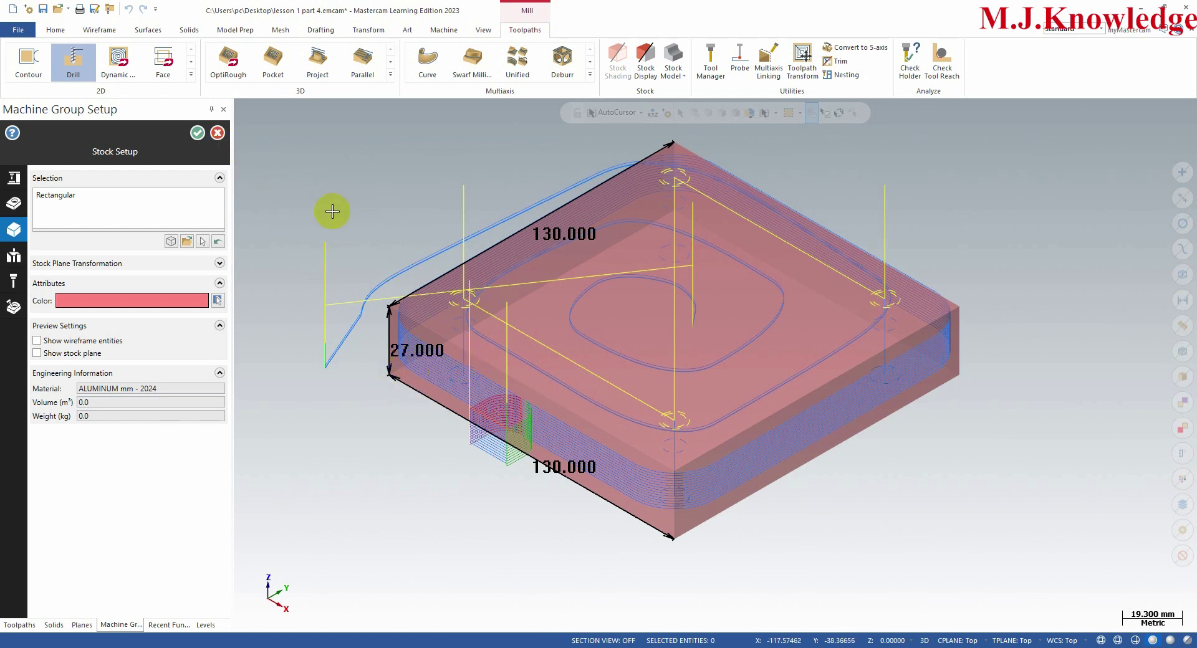
left_click(218, 133)
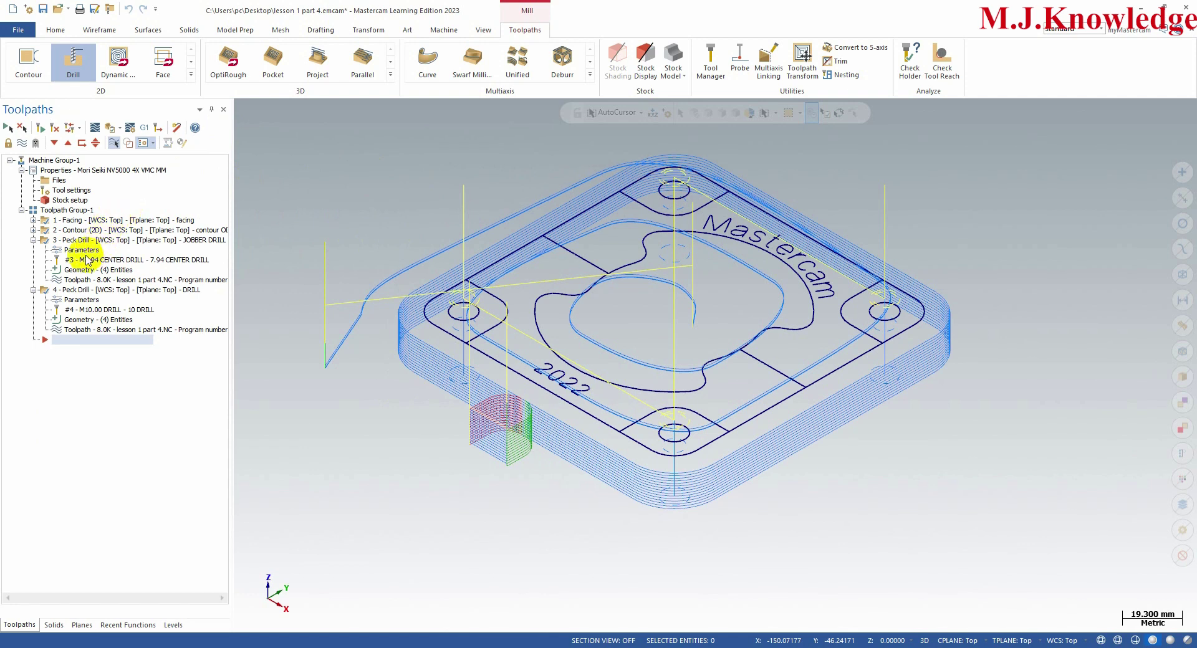
left_click(33, 230)
- Change the contour cut depth from -15.0 to -25.0 and regenerate the contour toolpath
left_click(83, 242)
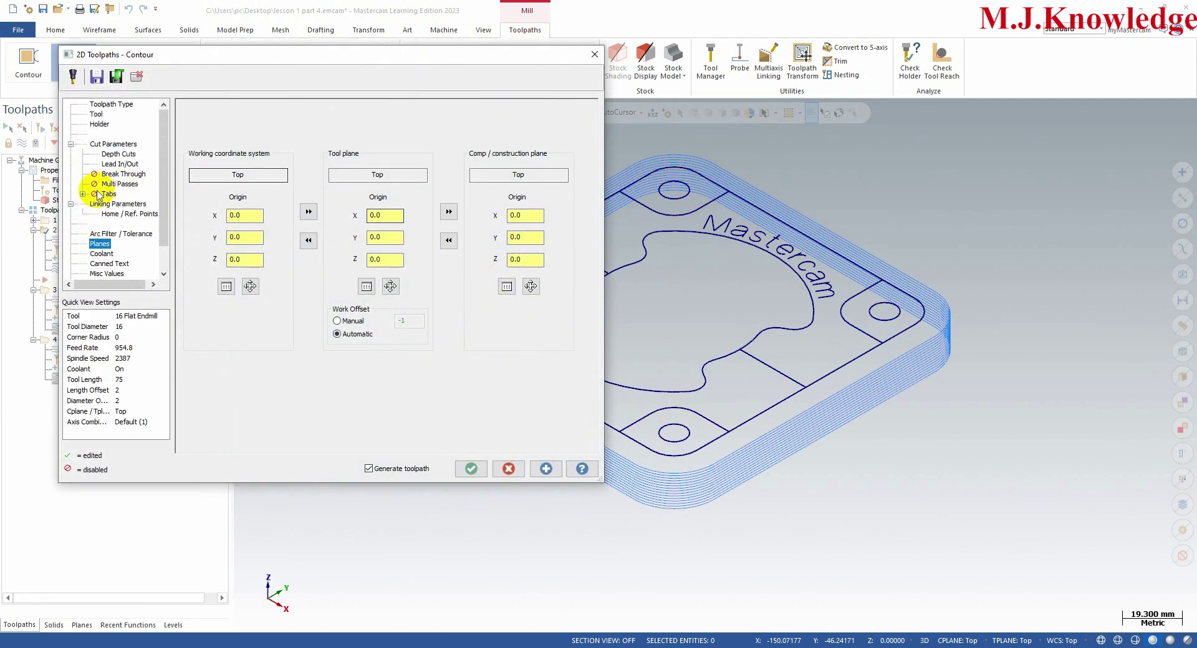
left_click(122, 206)
left_click_drag(421, 357, 390, 359)
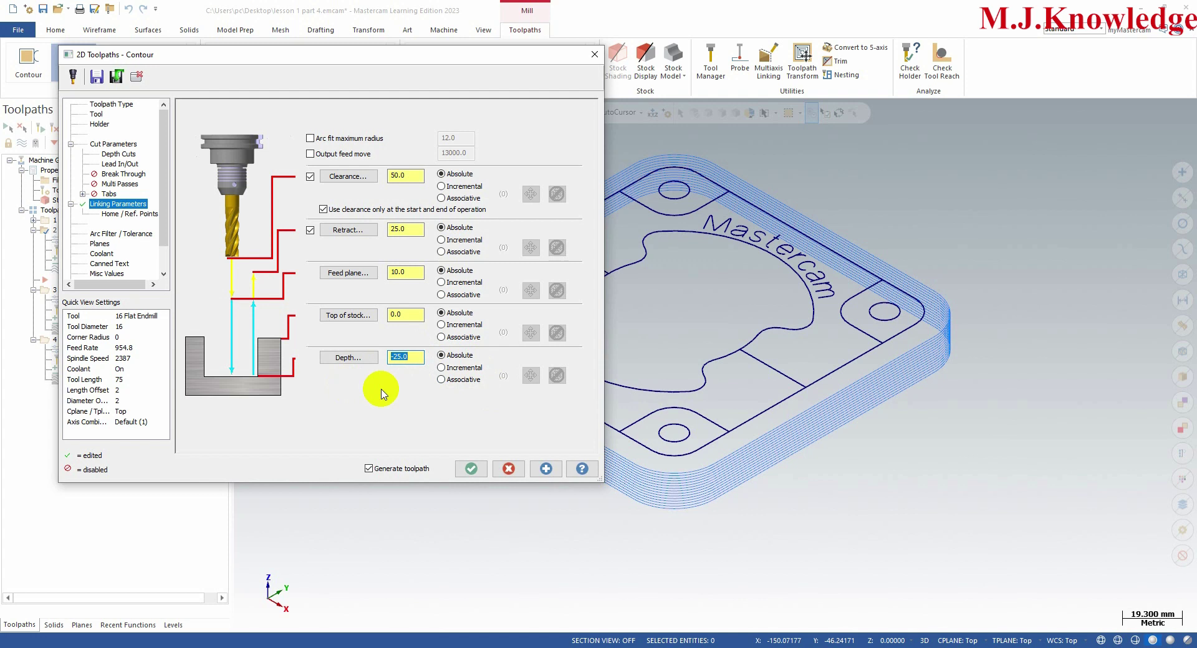
left_click(471, 469)
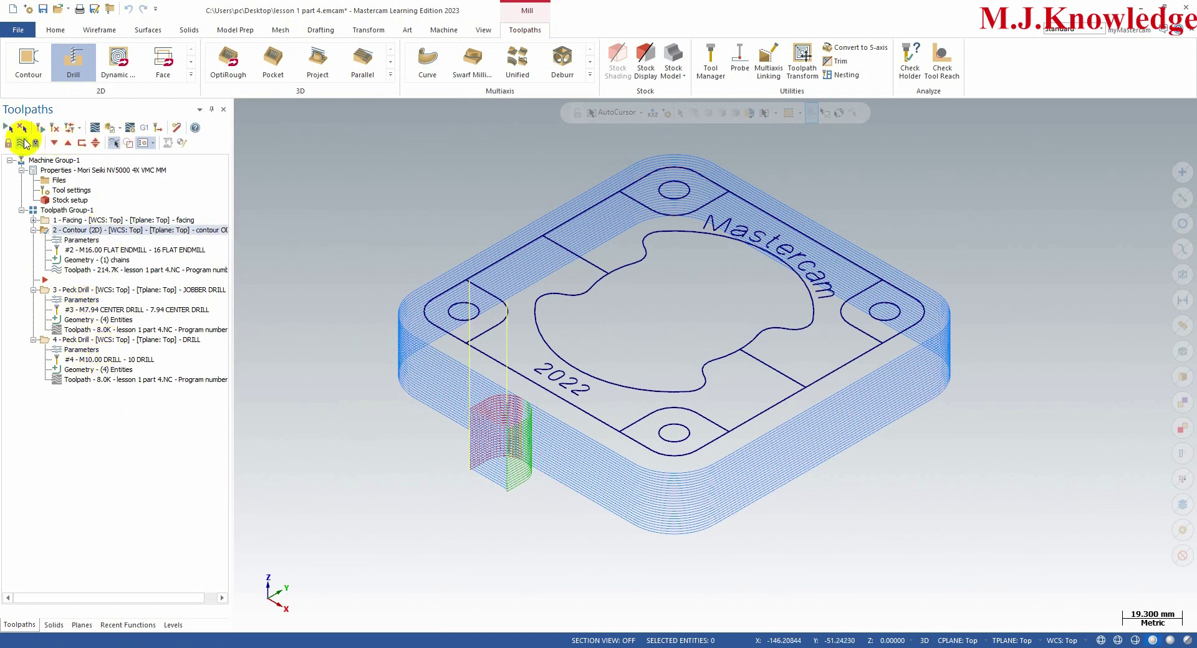
- Simulate all four operations and view the machined plate with its four holes in Isometric (WCS)
left_click(7, 129)
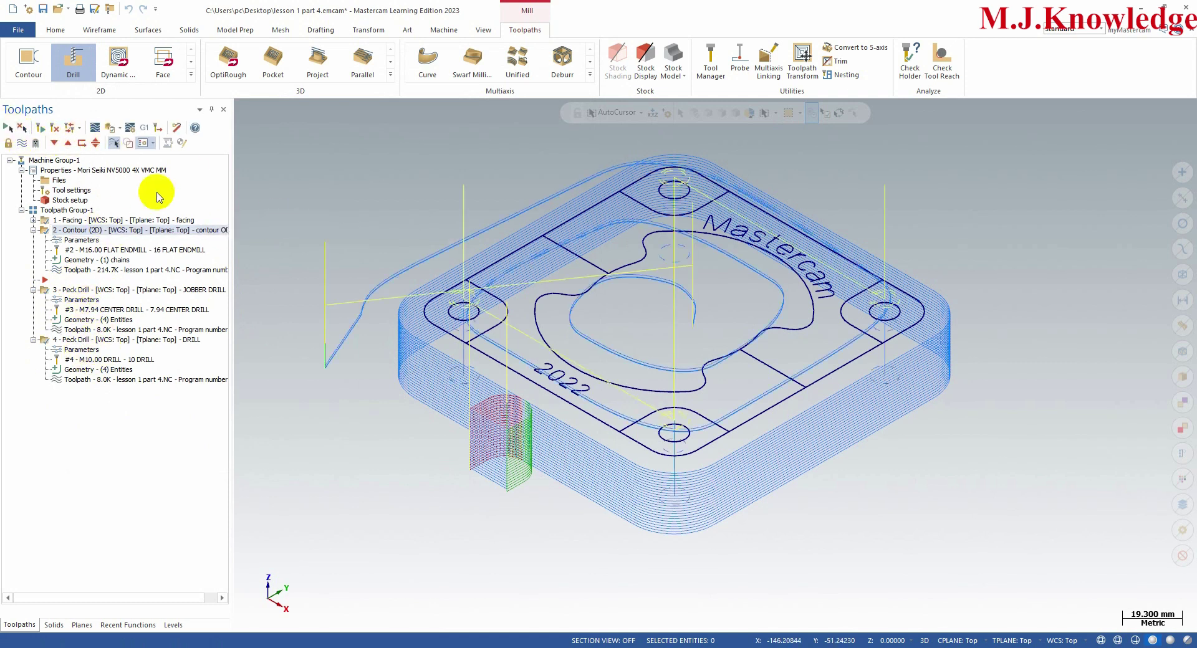
left_click(105, 128)
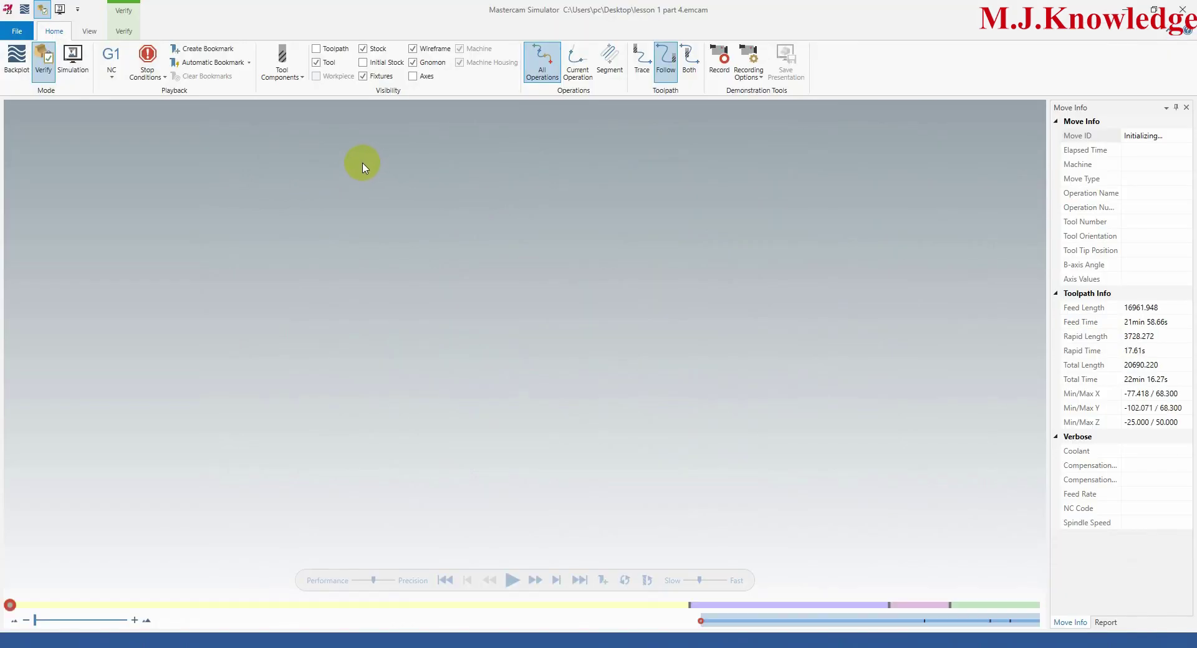
left_click(511, 580)
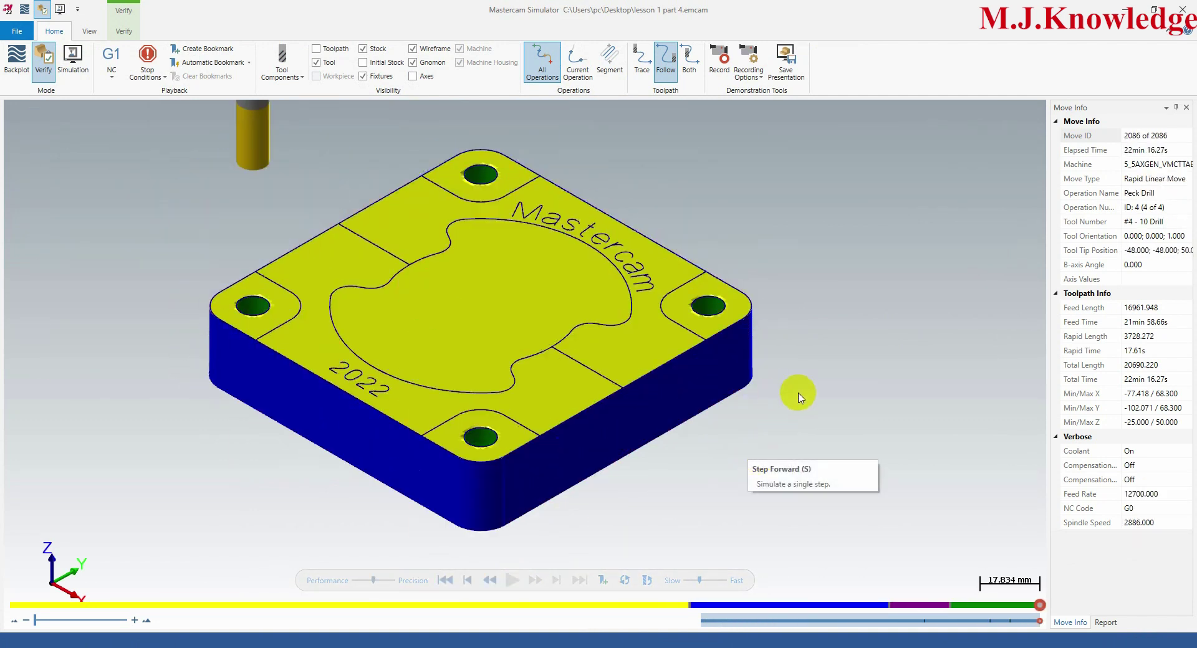
mouse_move(790, 352)
middle_mouse_down()
mouse_move(798, 406)
mouse_move(716, 308)
mouse_move(751, 363)
mouse_move(777, 363)
middle_mouse_up()
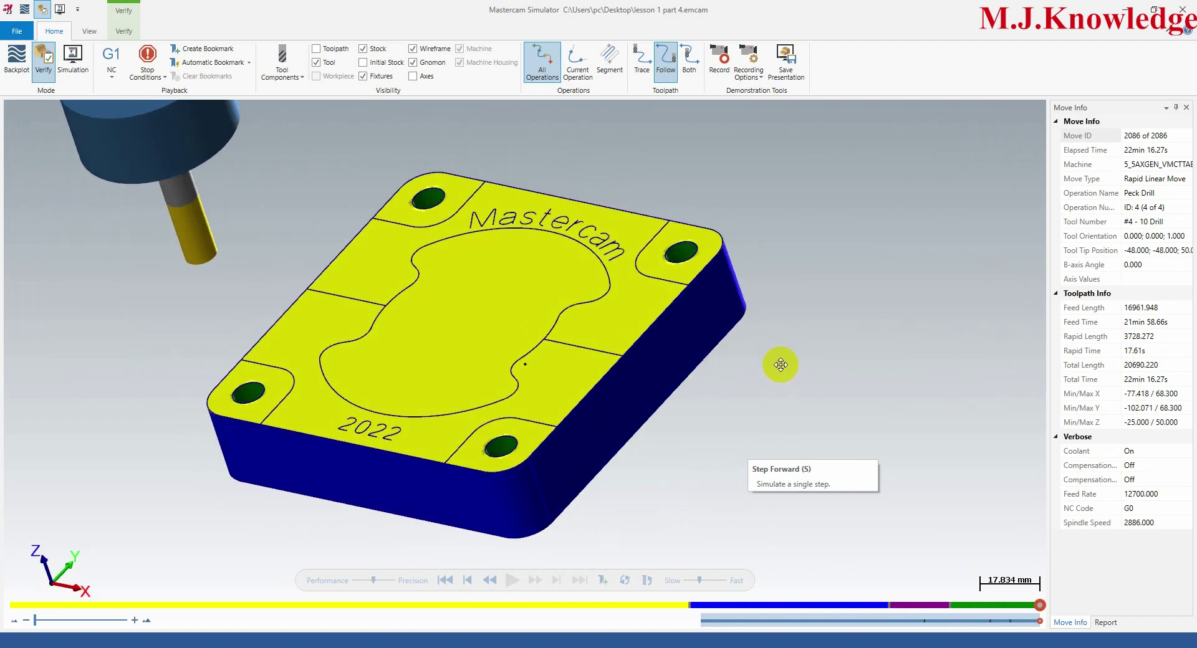
right_click(775, 240)
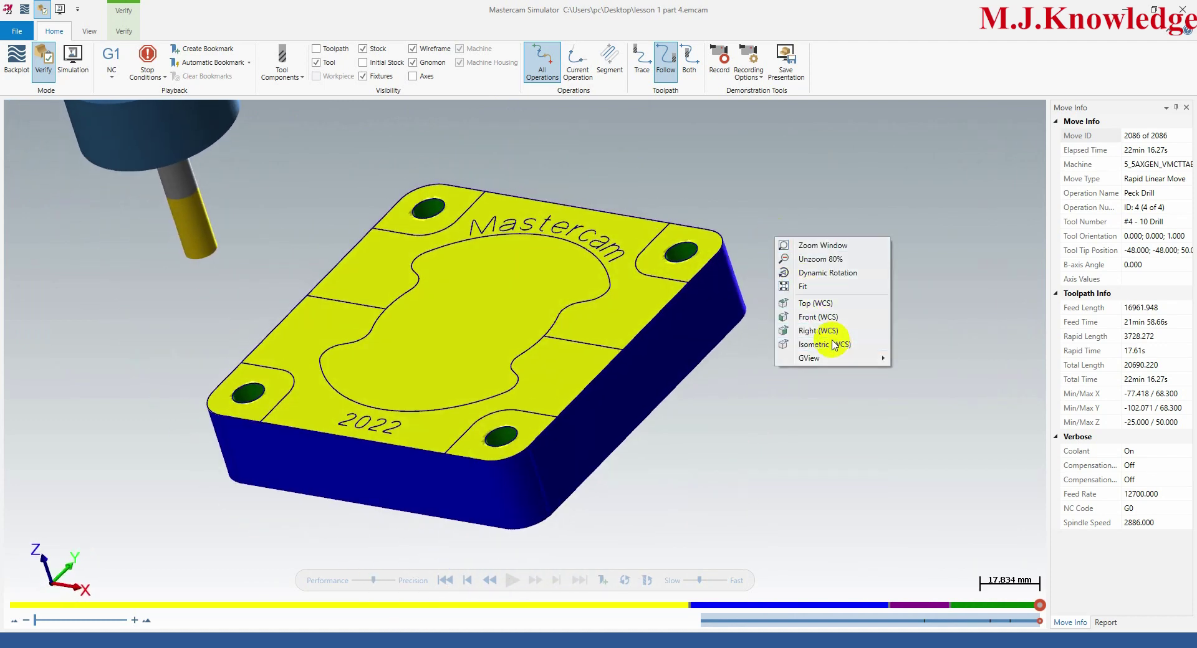
left_click(833, 344)
scroll(673, 274, "up", 2)
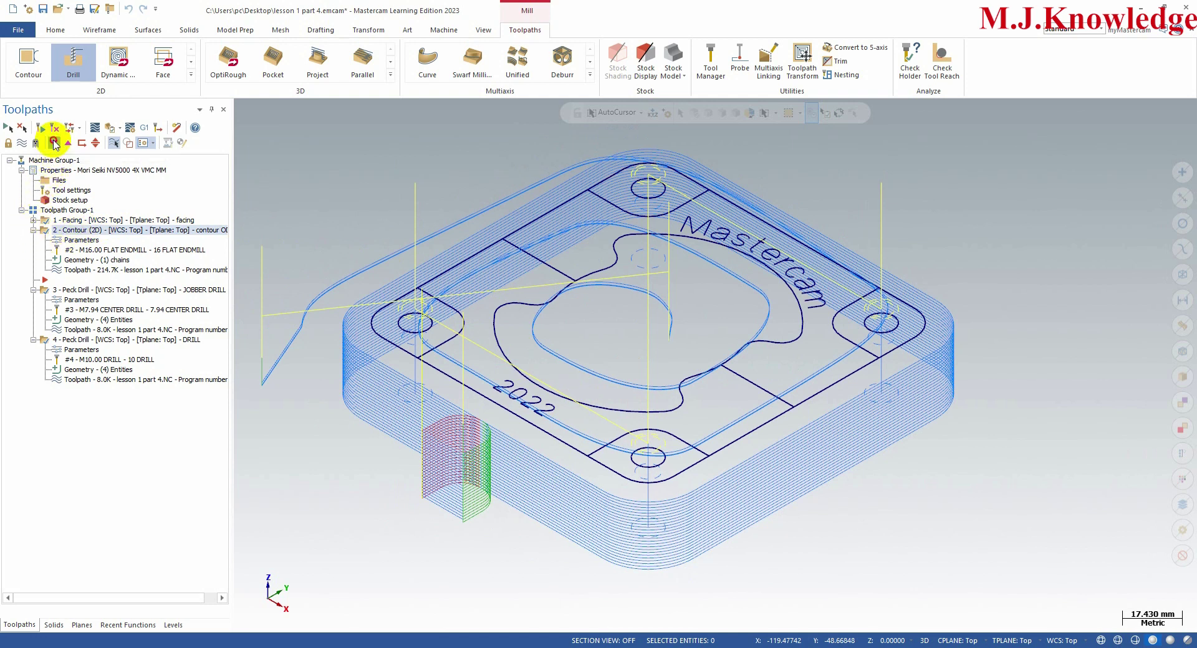
- Tidy the operations tree by collapsing the machine properties, Contour and first Peck Drill branches
left_click(54, 142)
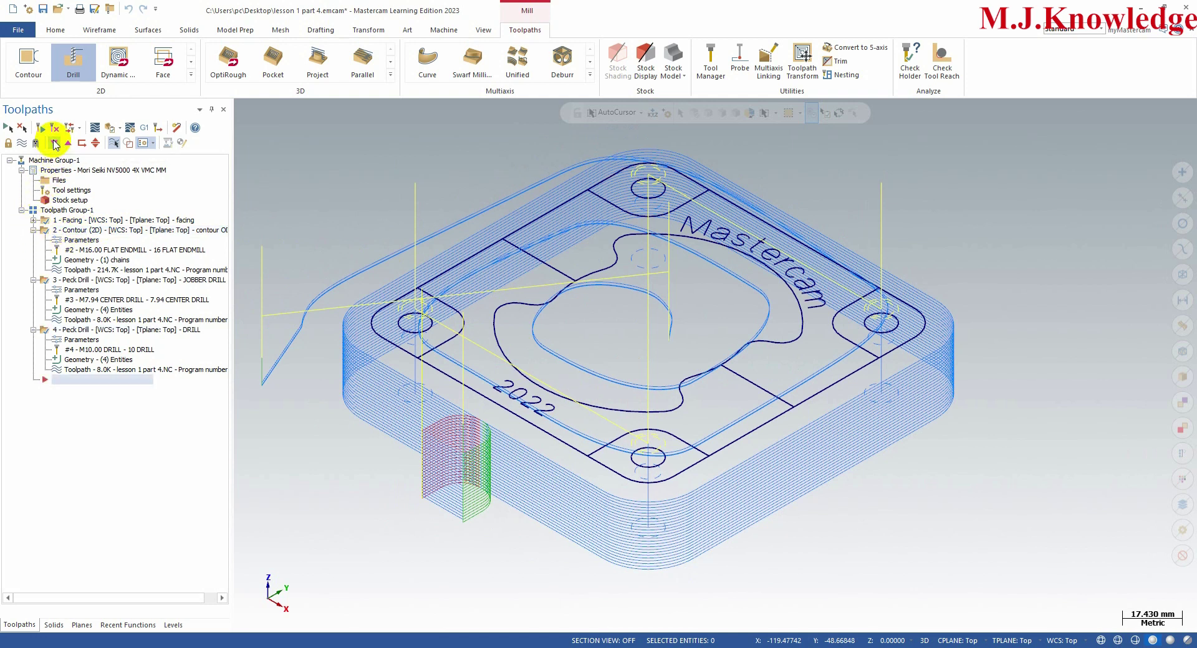
left_click(21, 171)
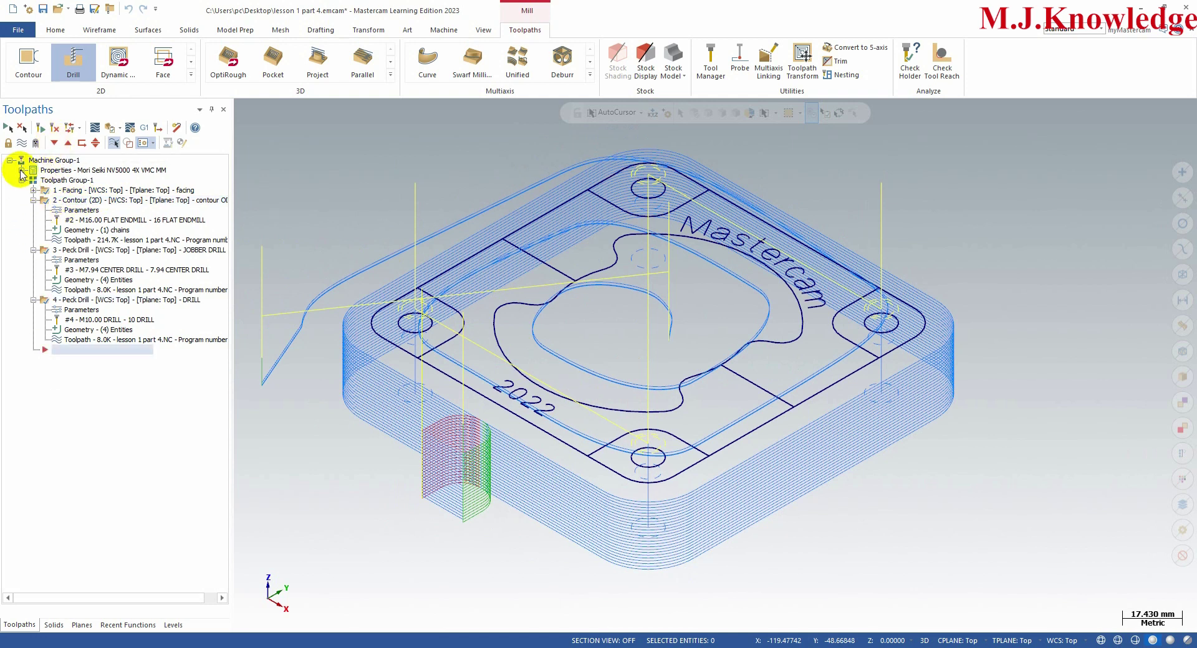
left_click(33, 200)
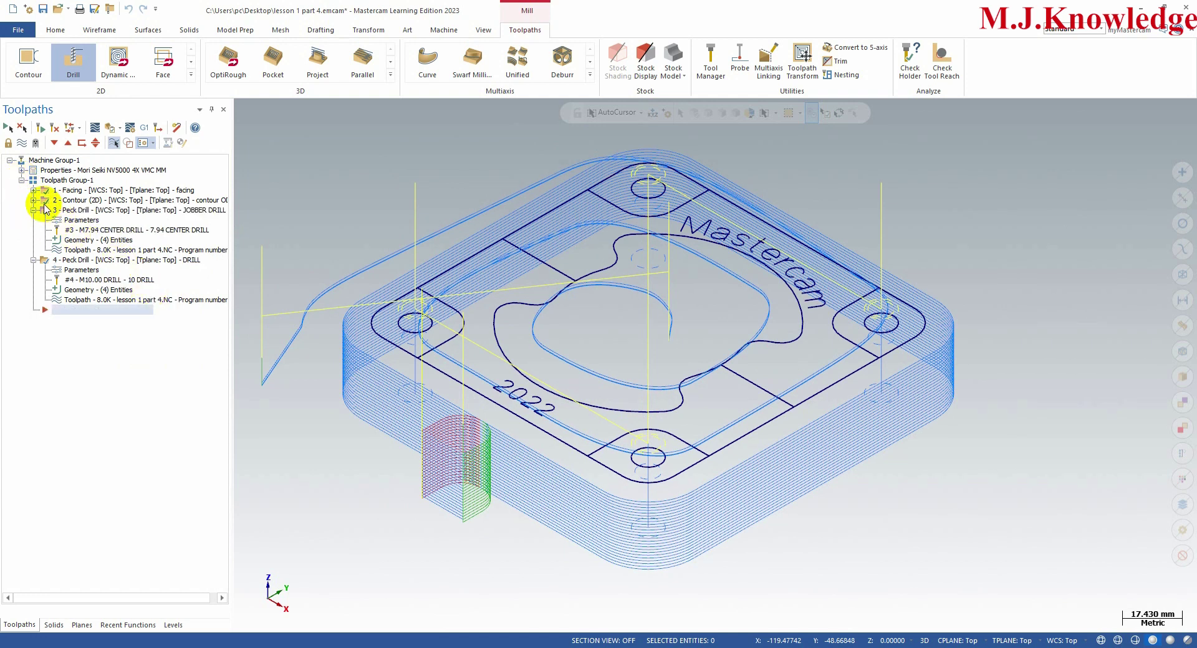
left_click(33, 211)
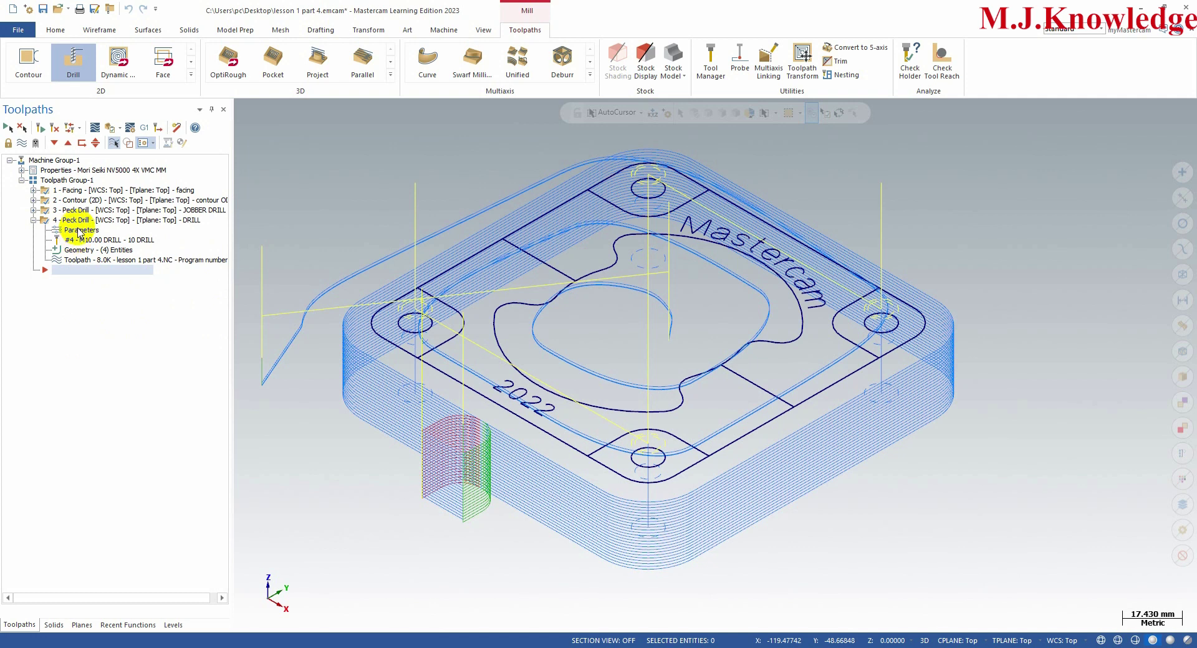
- Enable tip compensation on the 10 mm peck drill with 1.0 breakthrough, then regenerate the toolpath
left_click(79, 230)
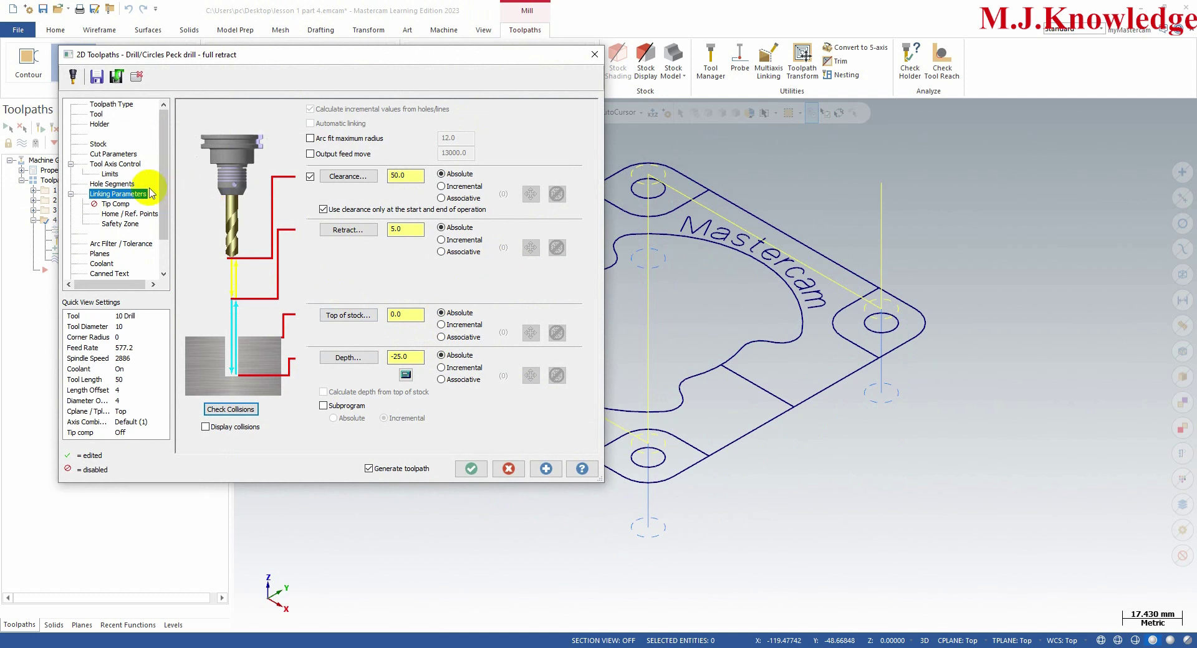
left_click(118, 207)
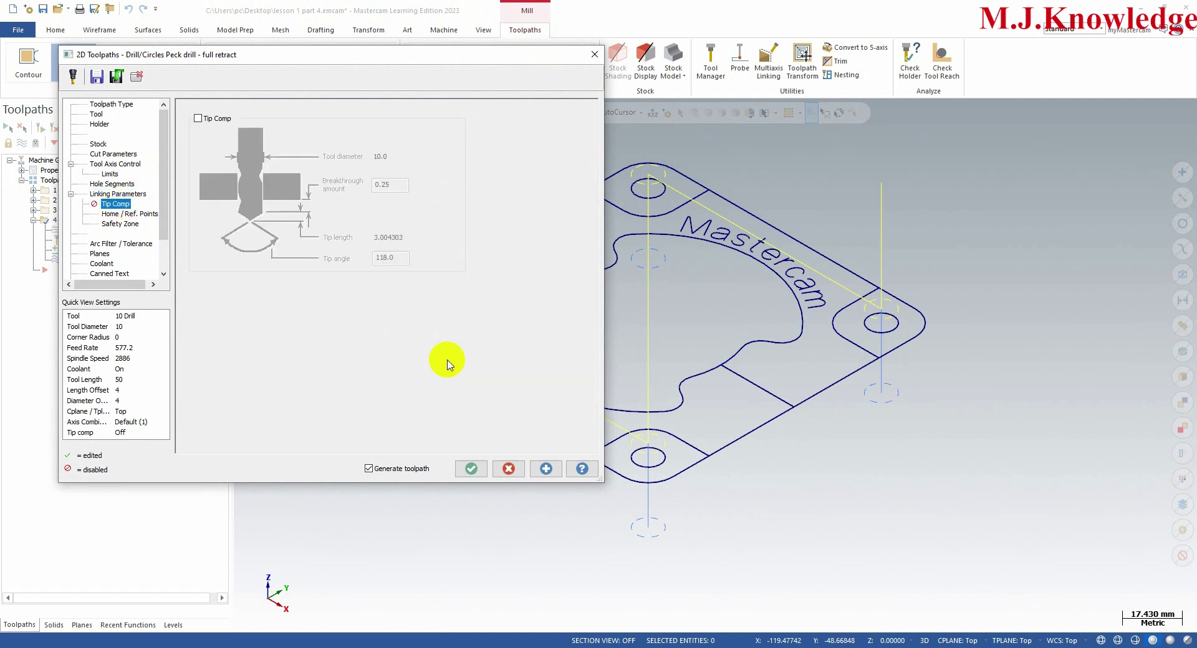
left_click(198, 118)
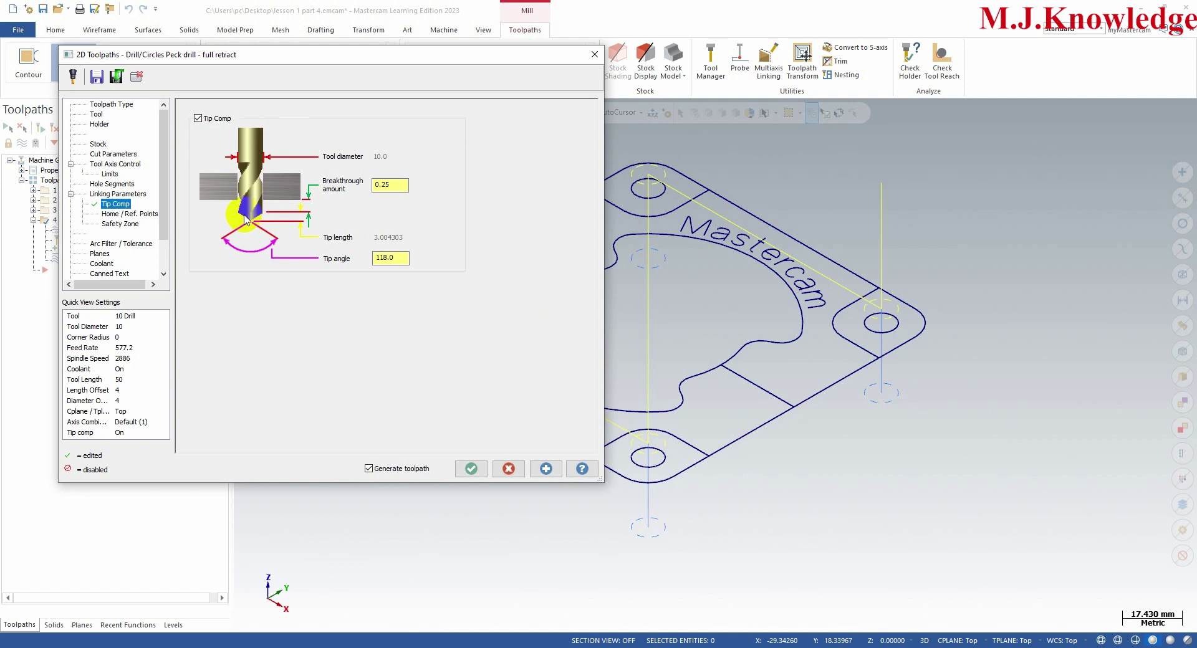
double_click(391, 184)
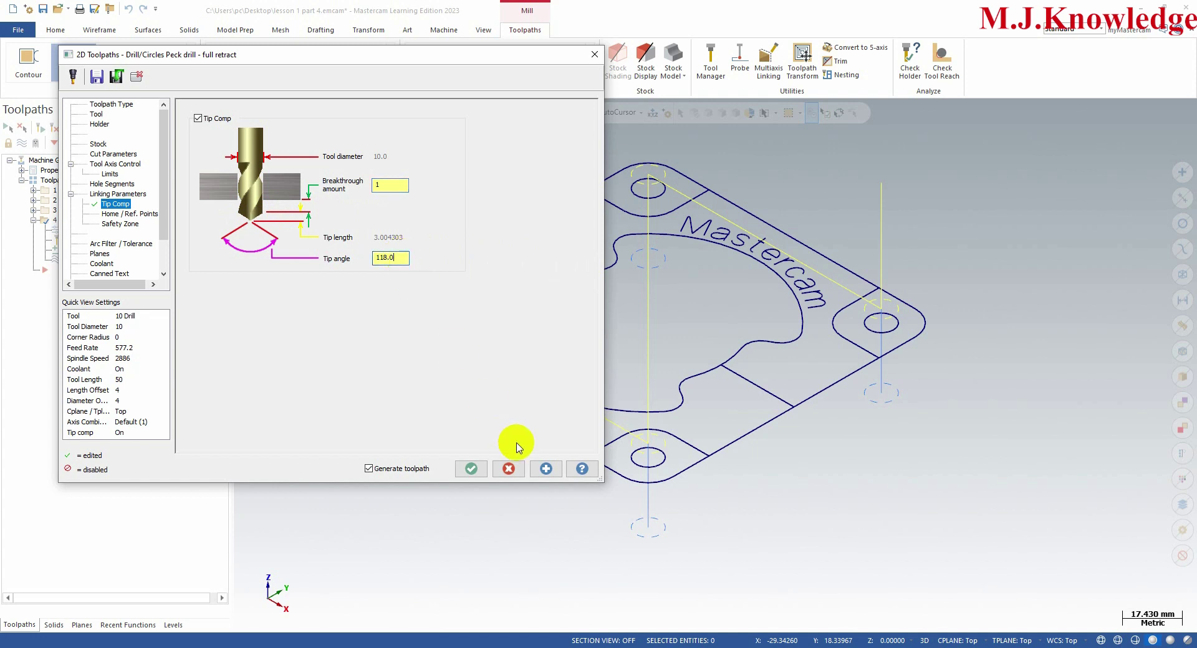
left_click(470, 469)
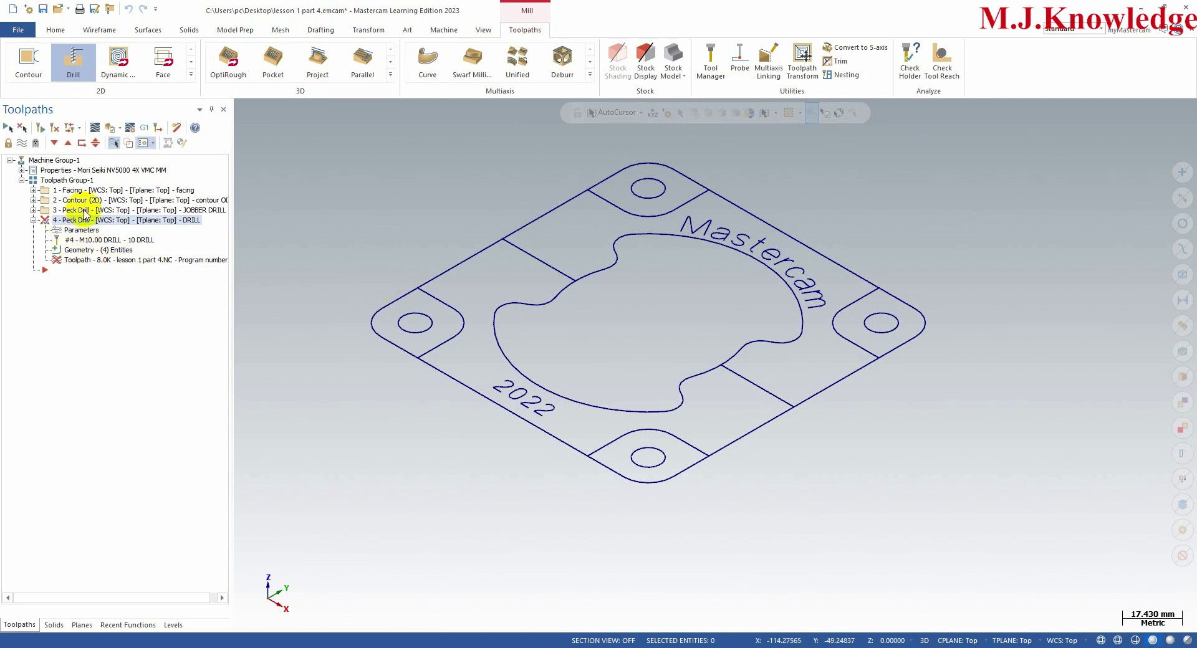
left_click(41, 130)
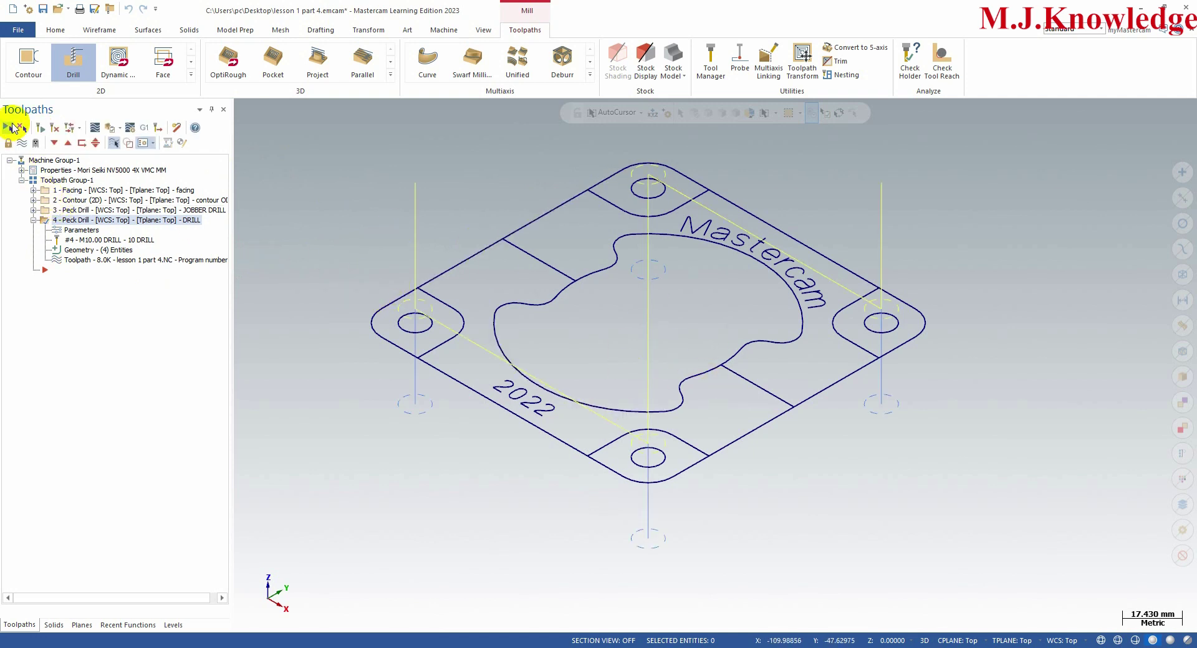
left_click(7, 128)
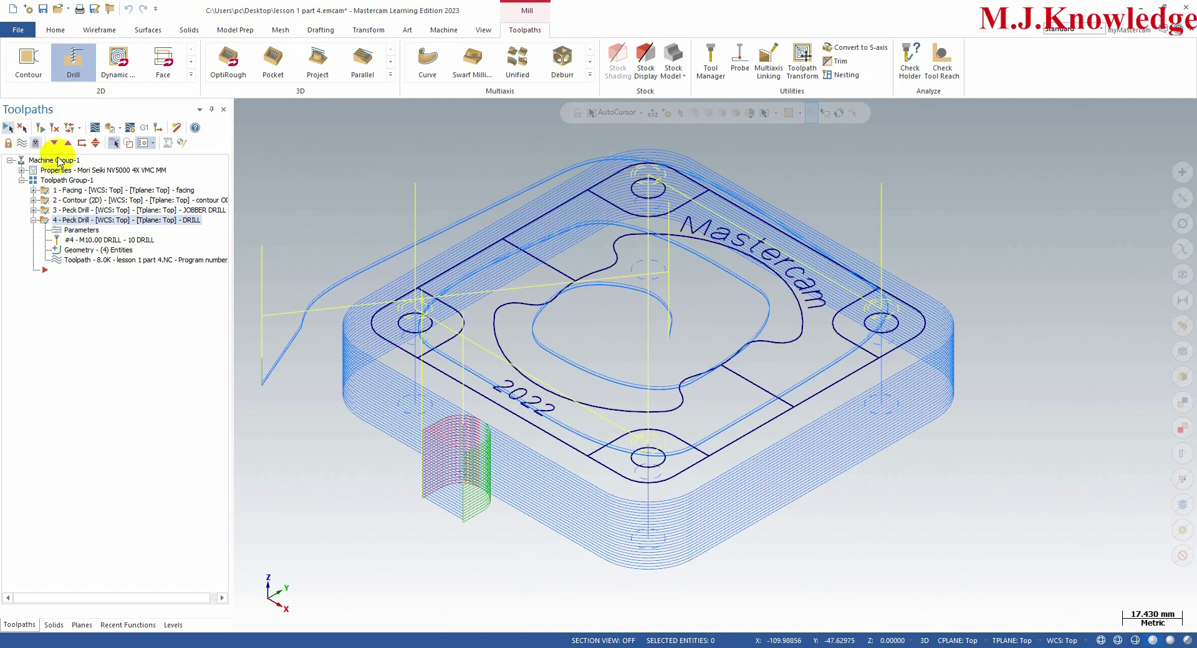
- Simulate all operations as a machined solid and orbit to check the holes from underneath
left_click(110, 127)
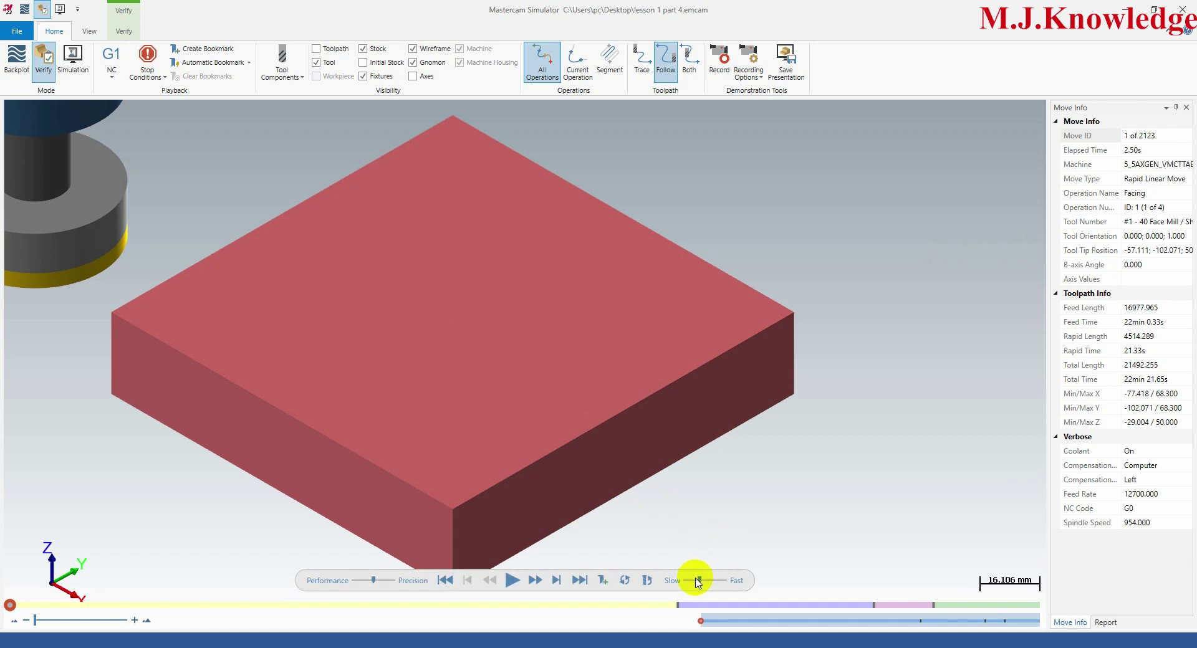
left_click(508, 581)
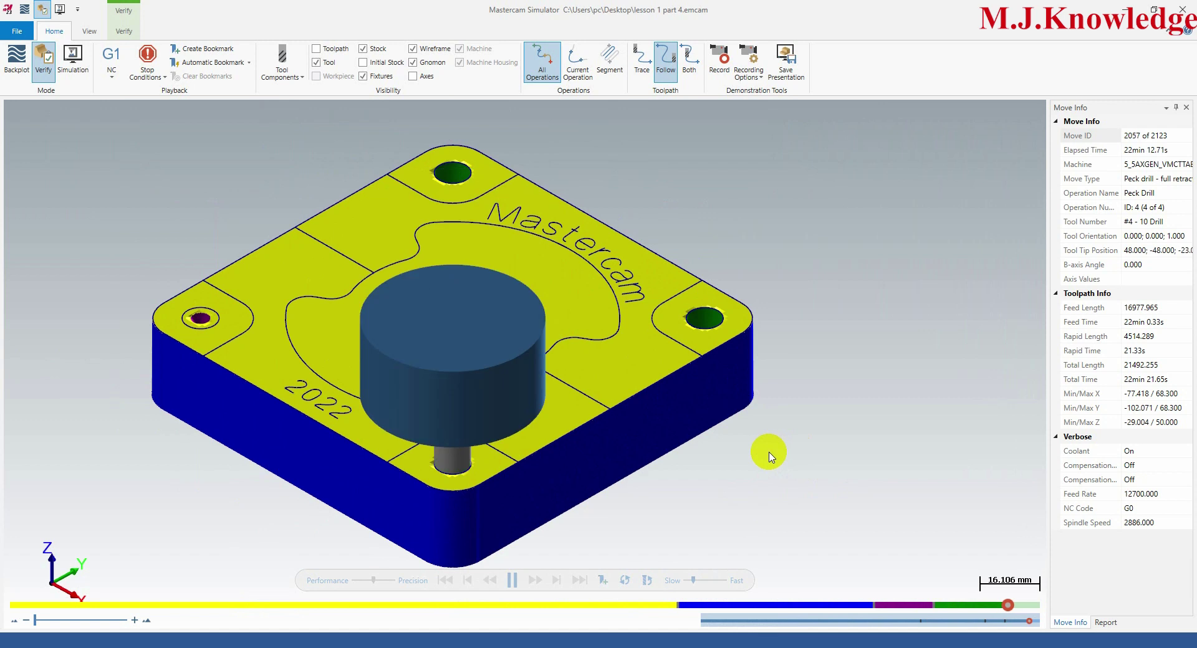
scroll(682, 423, "down", 1)
mouse_move(701, 473)
middle_mouse_down()
mouse_move(687, 397)
mouse_move(700, 483)
middle_mouse_up()
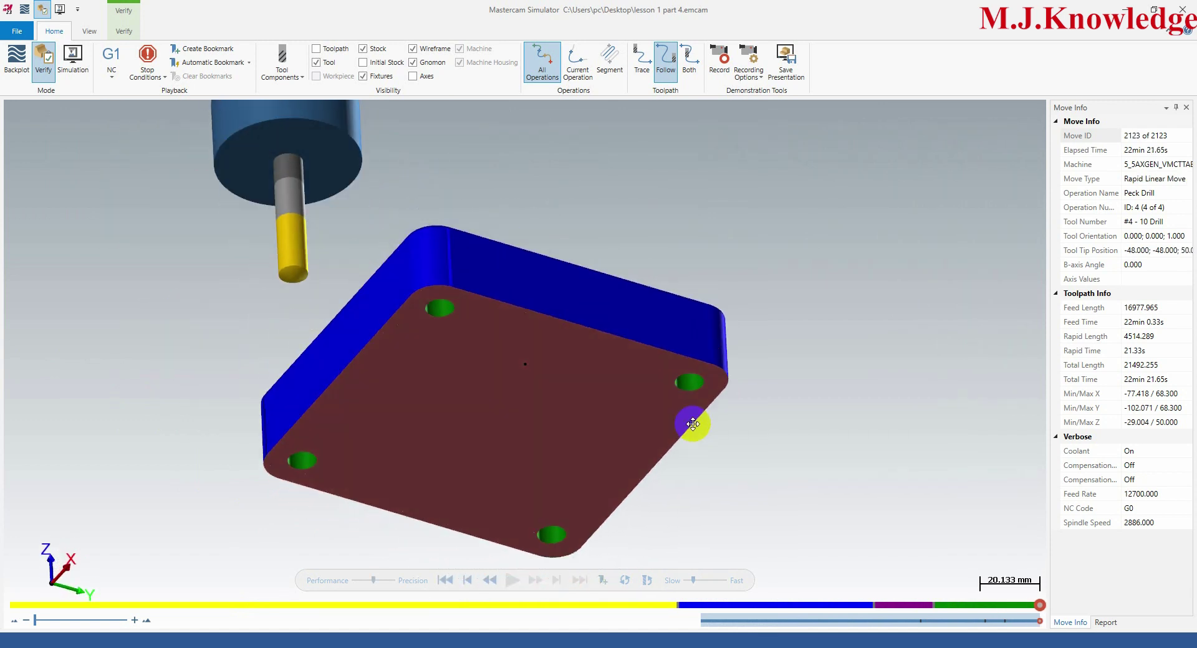
- Reset the part to the Isometric (WCS) view and close the Simulator
right_click(748, 275)
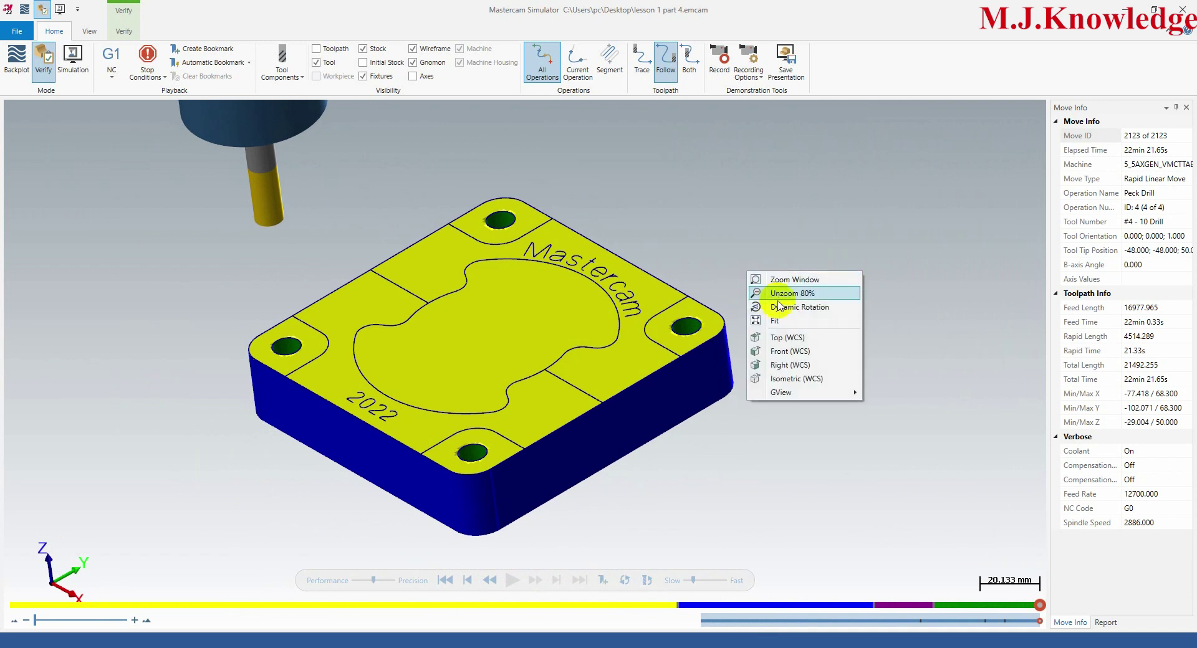
left_click(775, 381)
scroll(529, 327, "up", 3)
scroll(579, 318, "down", 2)
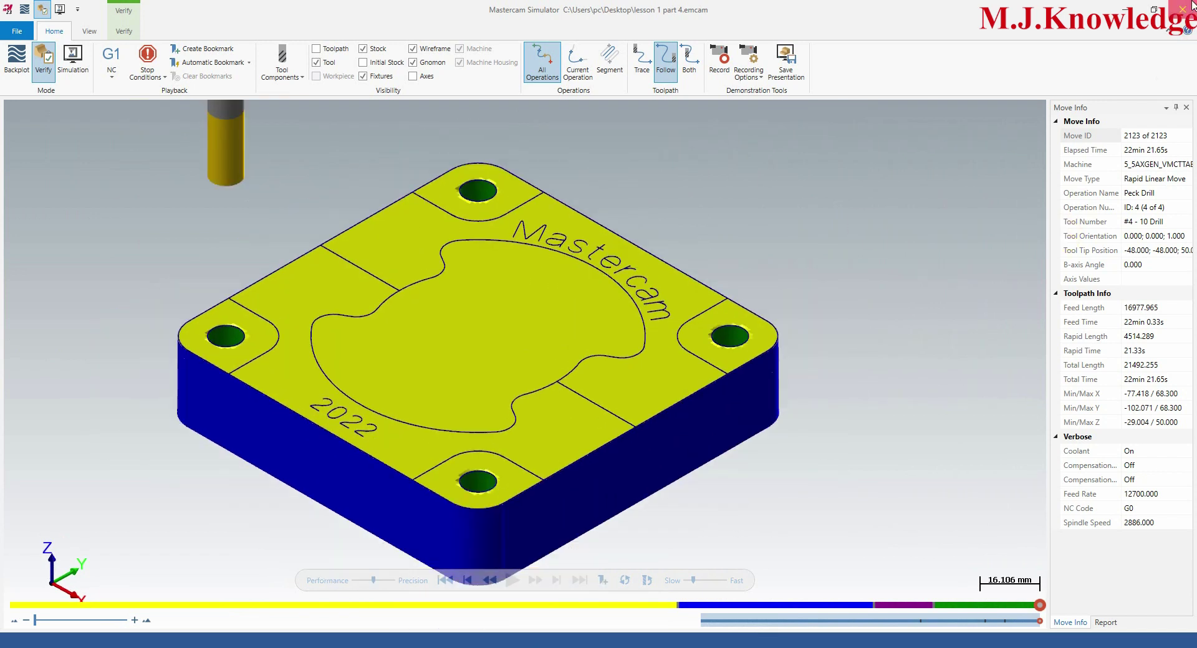
left_click(1191, 5)
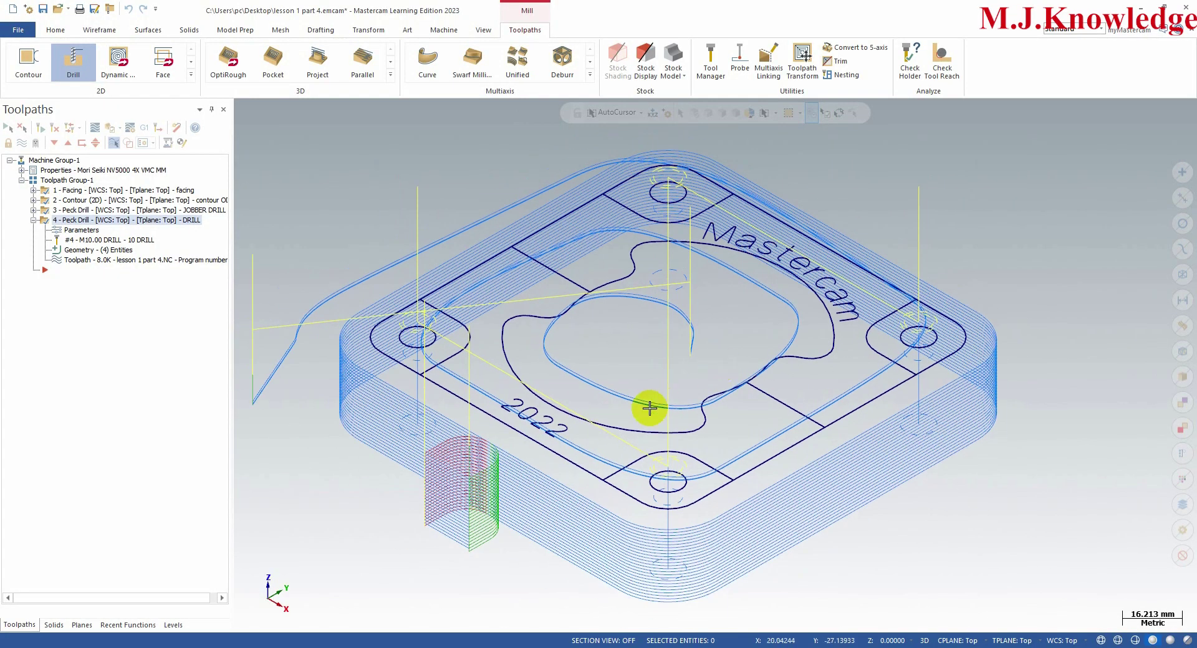